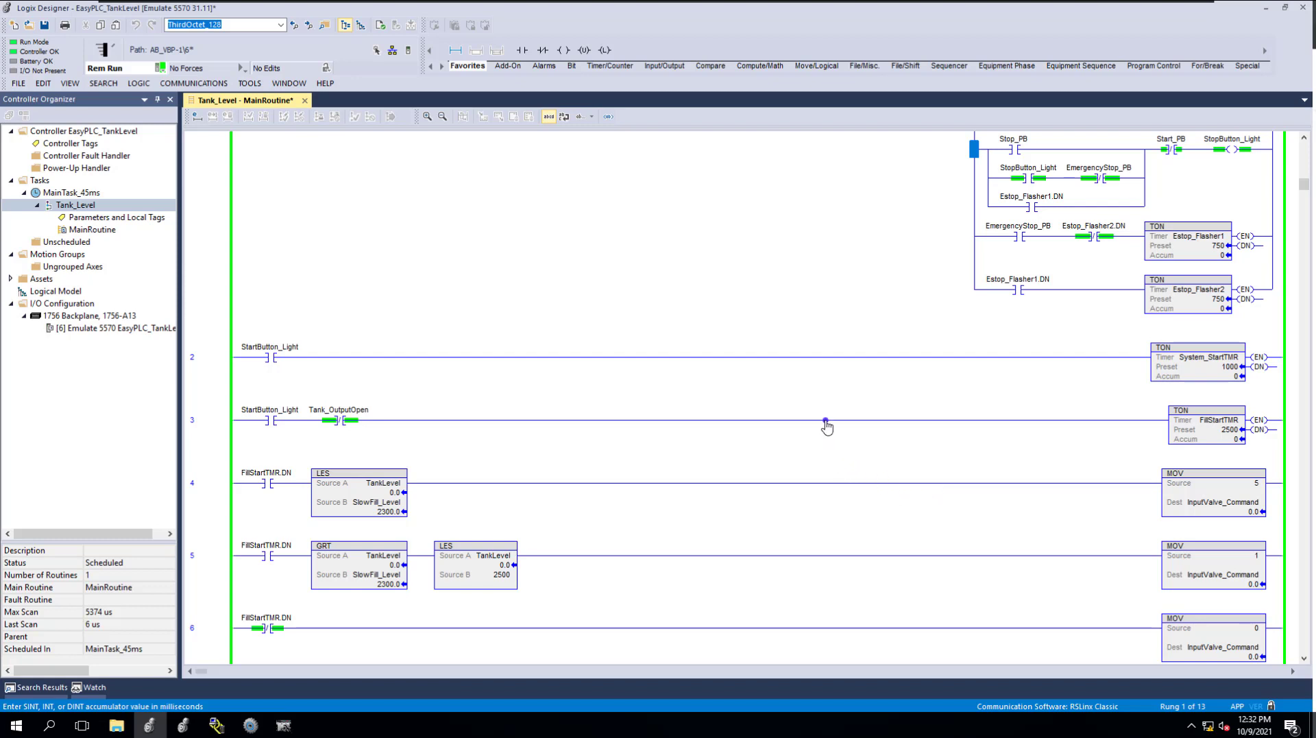
- Scroll through the ladder rungs, pointing out the StartButton_Light contact on rung 2
{"action": "scroll", "coordinate": [781, 301], "scroll_direction": "up", "scroll_amount": 3}
{"action": "scroll", "coordinate": [757, 333], "scroll_direction": "up", "scroll_amount": 2}
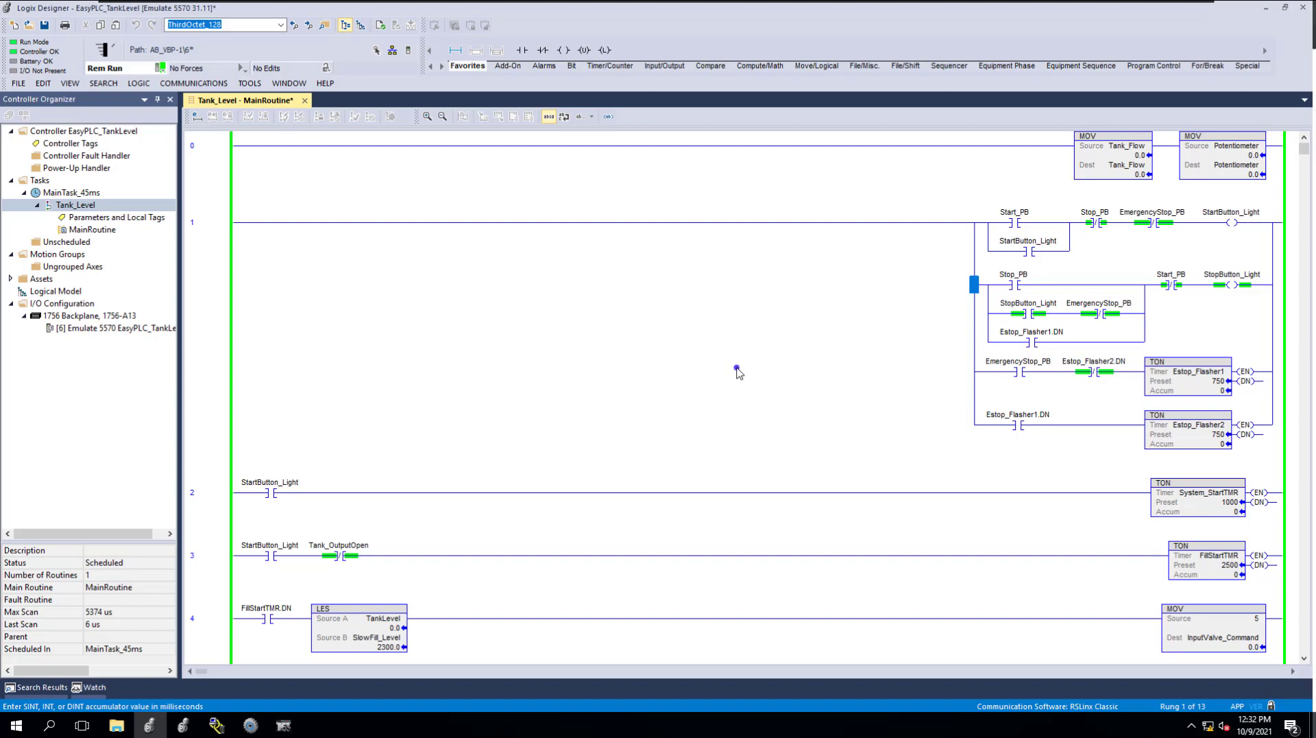
{"action": "scroll", "coordinate": [737, 374], "scroll_direction": "down", "scroll_amount": 2}
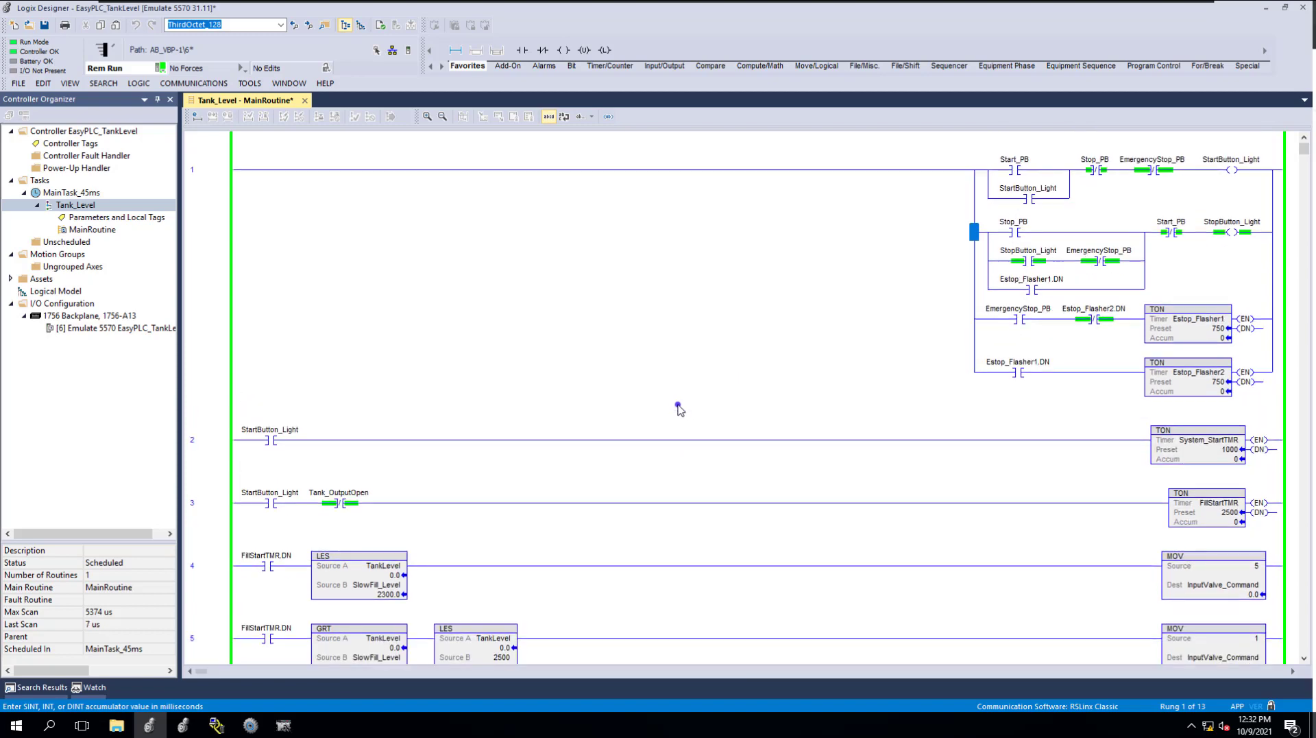
{"action": "scroll", "coordinate": [679, 409], "scroll_direction": "down", "scroll_amount": 2}
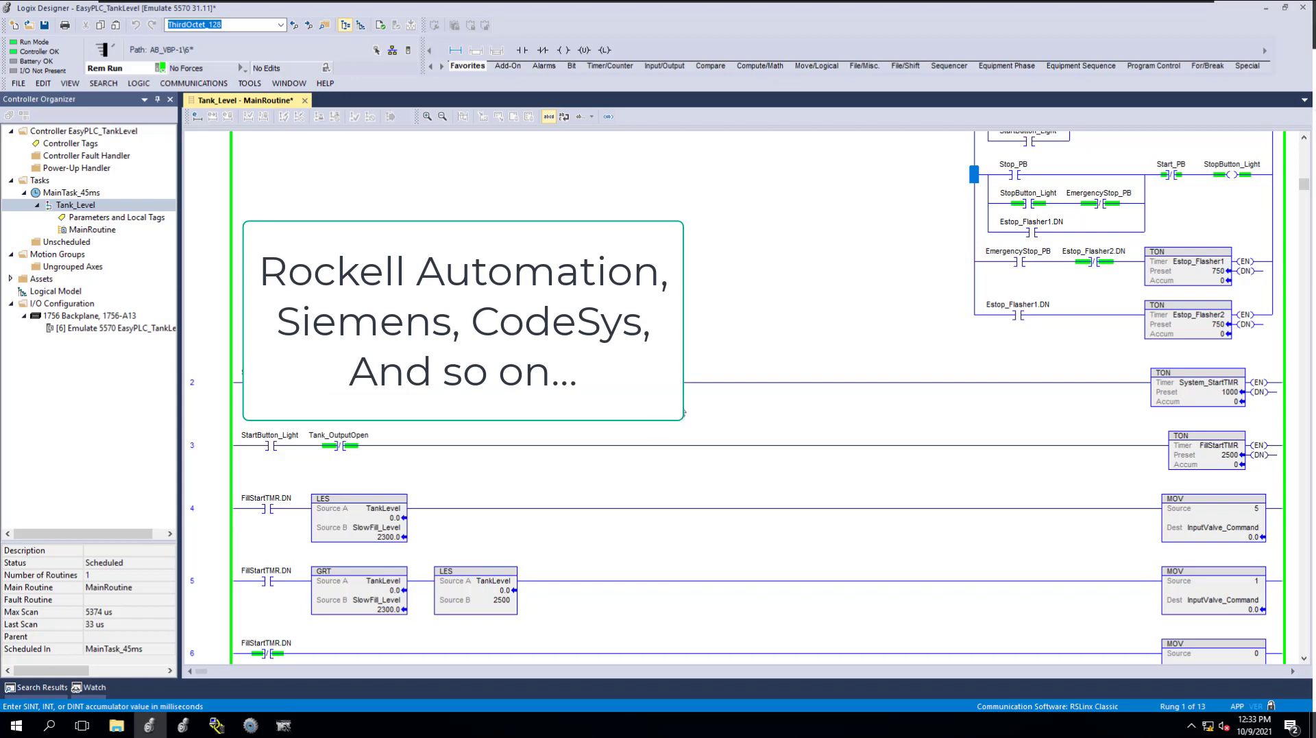
{"action": "left_click", "coordinate": [591, 420]}
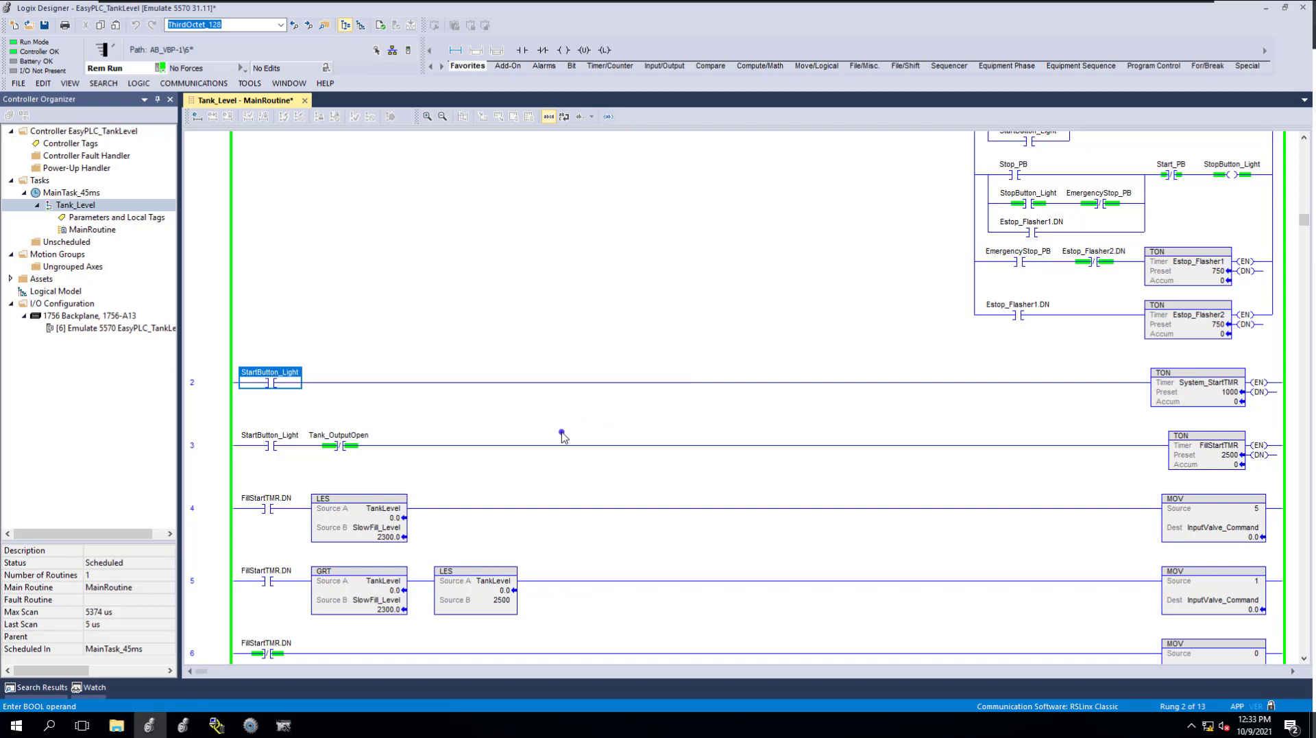
{"action": "scroll", "coordinate": [559, 439], "scroll_direction": "down", "scroll_amount": 3}
{"action": "scroll", "coordinate": [555, 453], "scroll_direction": "down", "scroll_amount": 2}
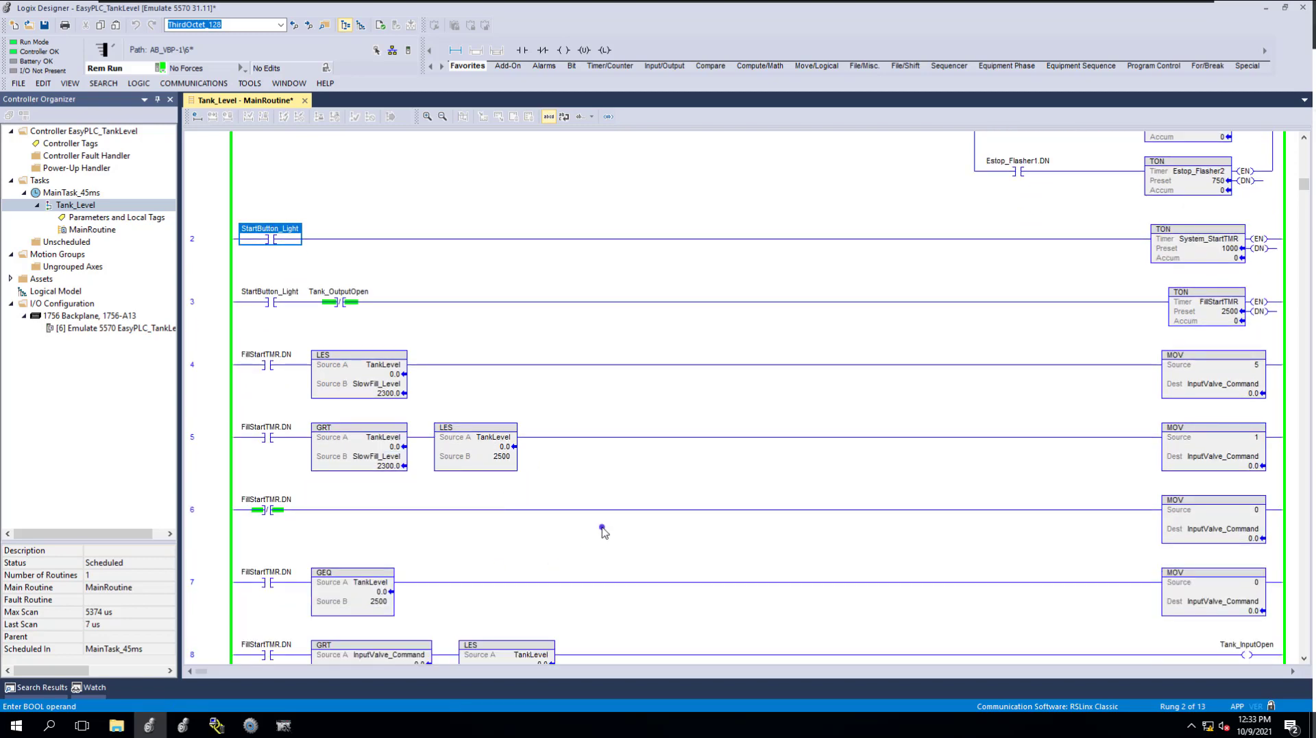
{"action": "scroll", "coordinate": [657, 452], "scroll_direction": "down", "scroll_amount": 3}
{"action": "scroll", "coordinate": [654, 456], "scroll_direction": "down", "scroll_amount": 2}
{"action": "scroll", "coordinate": [650, 462], "scroll_direction": "down", "scroll_amount": 4}
{"action": "scroll", "coordinate": [647, 480], "scroll_direction": "down", "scroll_amount": 1}
{"action": "scroll", "coordinate": [644, 486], "scroll_direction": "down", "scroll_amount": 1}
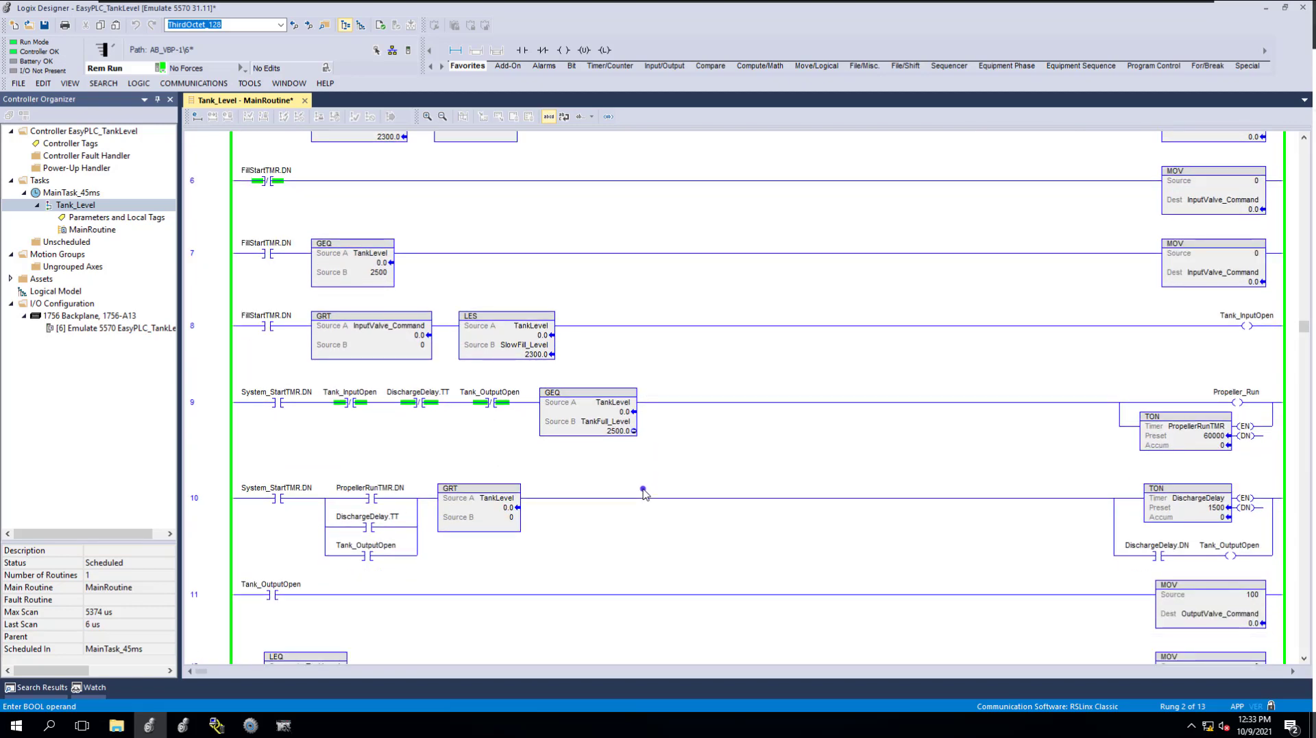
{"action": "scroll", "coordinate": [643, 492], "scroll_direction": "up", "scroll_amount": 2}
{"action": "scroll", "coordinate": [643, 492], "scroll_direction": "up", "scroll_amount": 2}
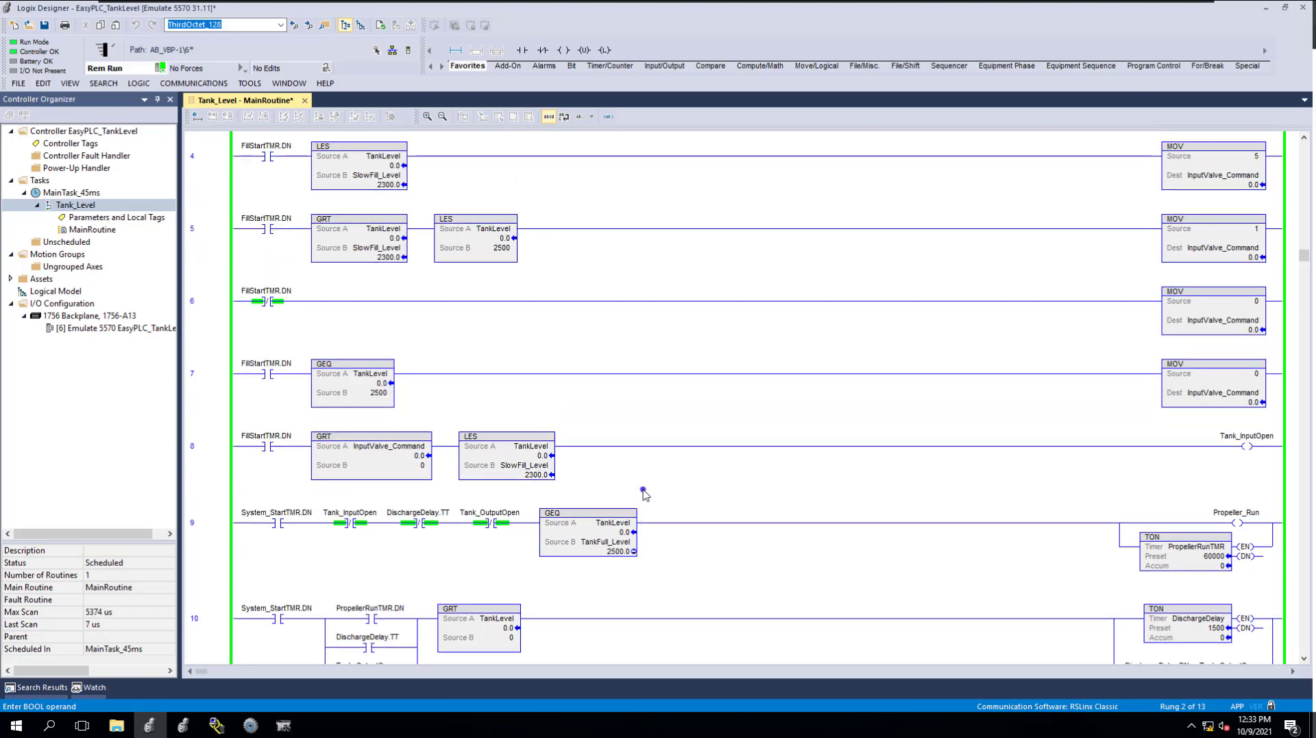
- Bring Machines Simulator forward and browse the Machines catalogue down to 15 Tank Level
{"action": "left_click", "coordinate": [251, 726]}
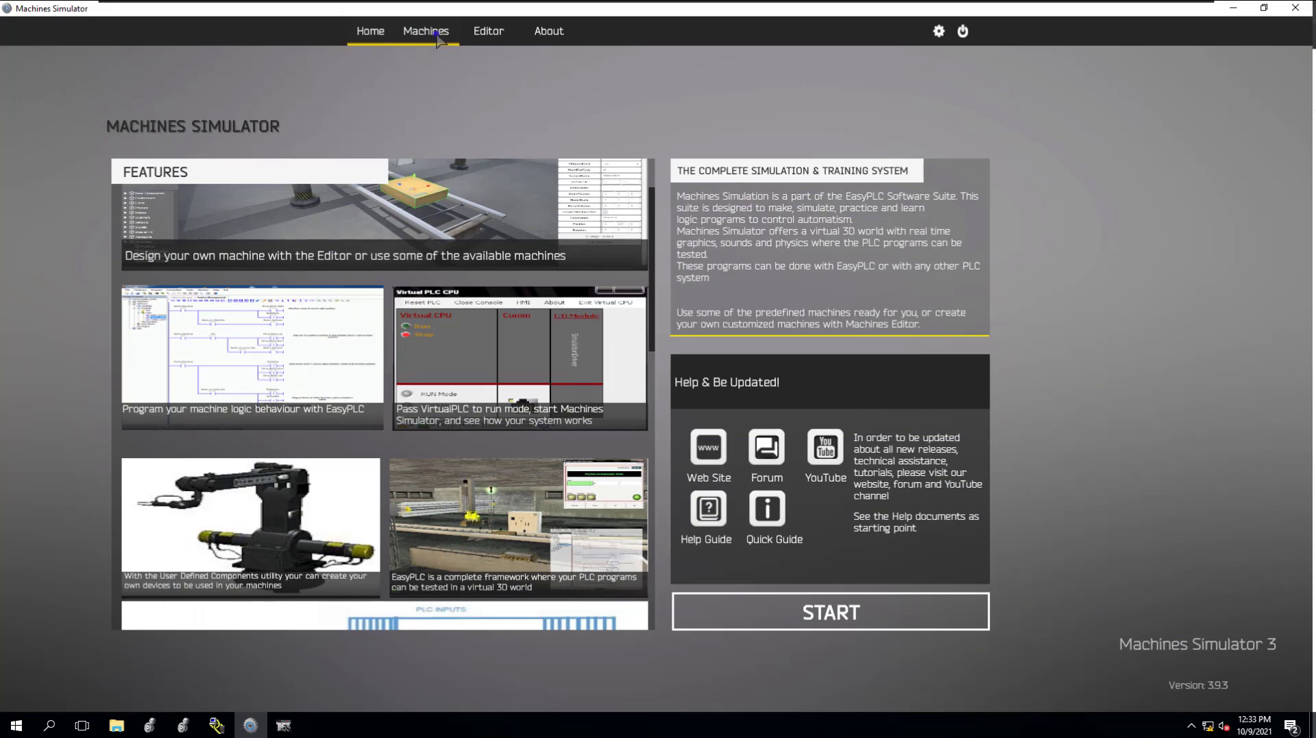
{"action": "left_click", "coordinate": [439, 41]}
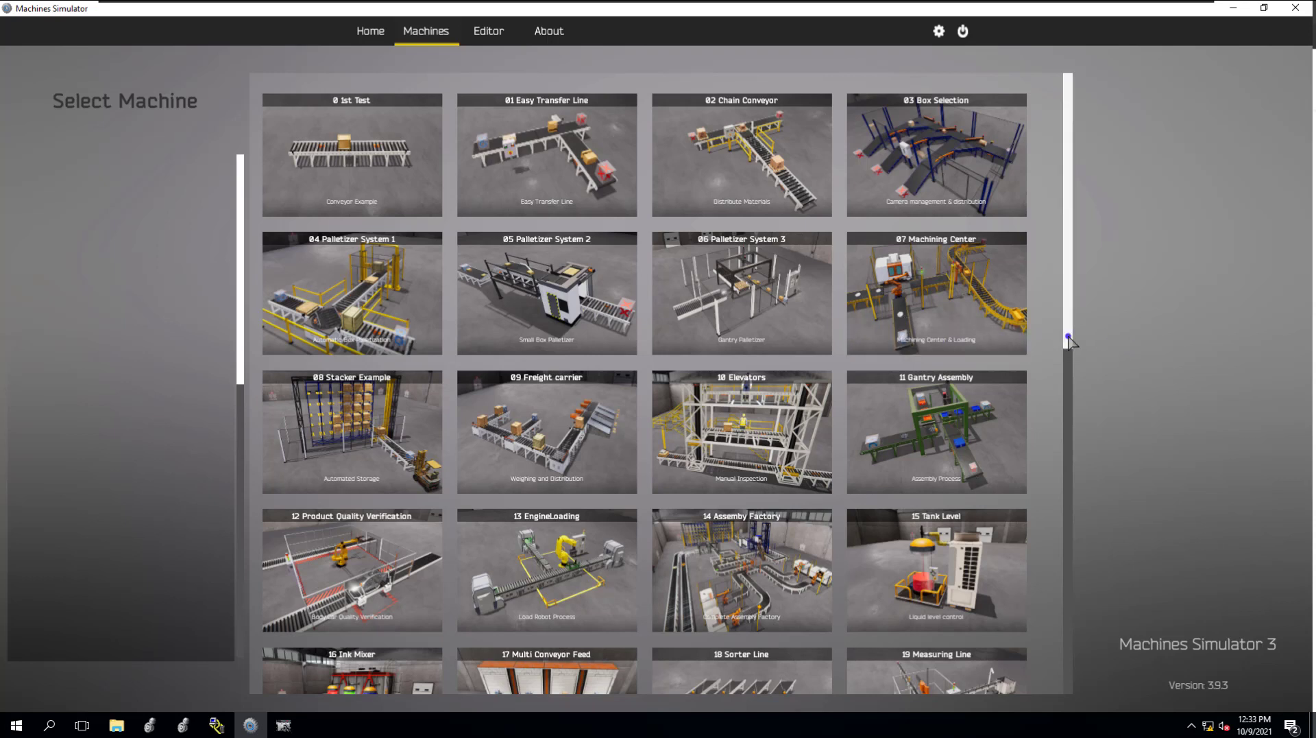
{"action": "left_click_drag", "start_coordinate": [1069, 338], "coordinate": [1070, 435]}
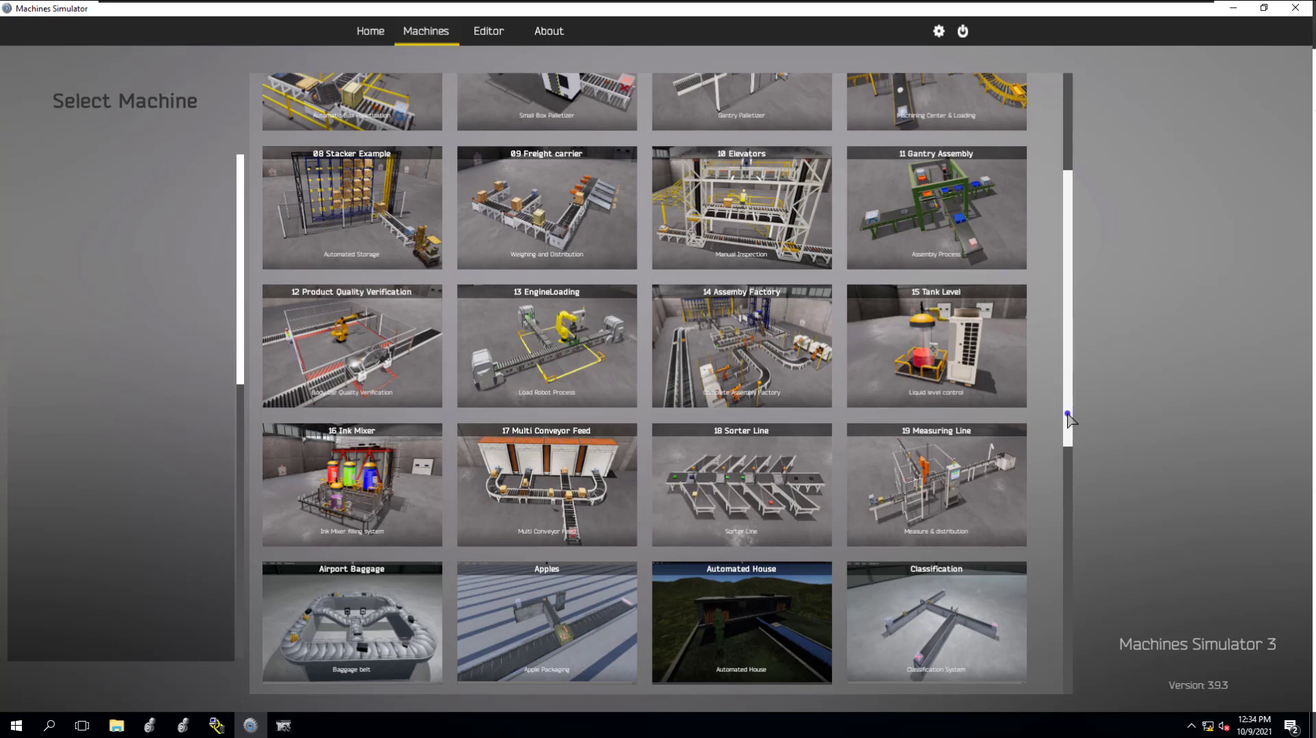
{"action": "scroll", "coordinate": [1066, 428], "scroll_direction": "down", "scroll_amount": 2}
{"action": "scroll", "coordinate": [1065, 428], "scroll_direction": "down", "scroll_amount": 2}
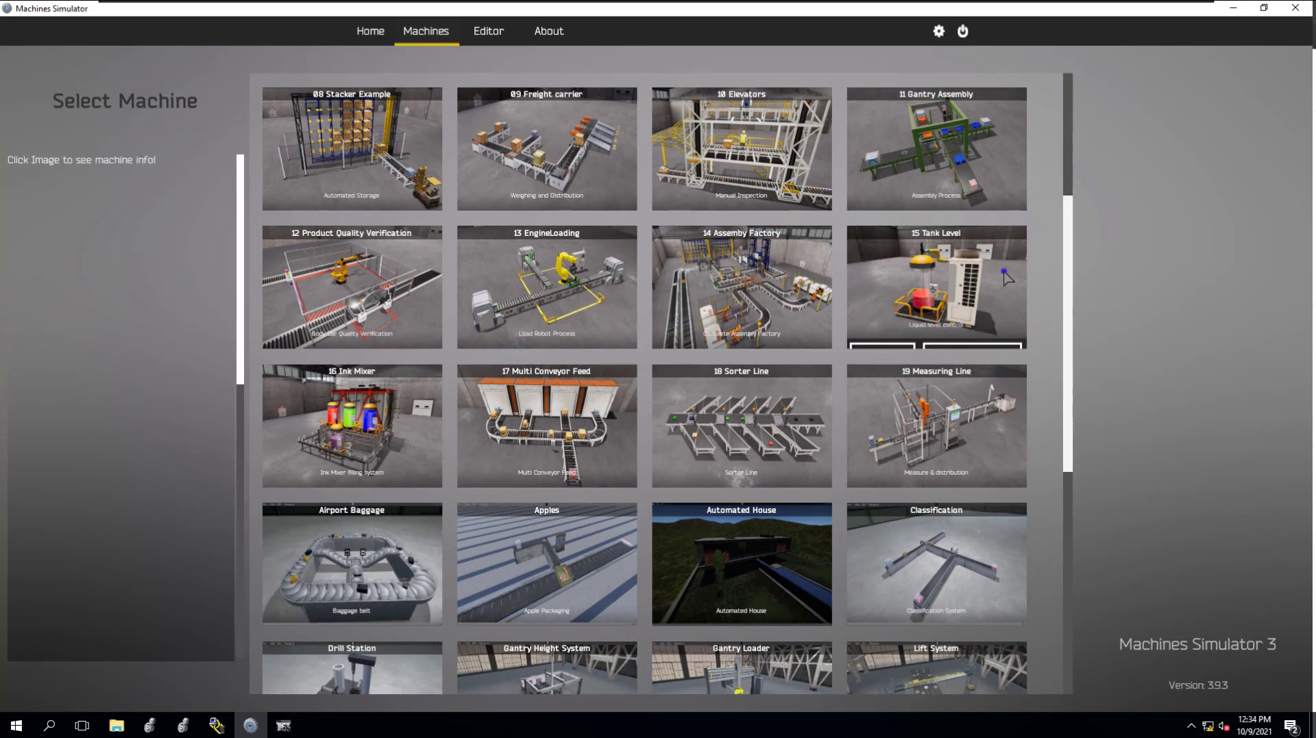
{"action": "mouse_move", "coordinate": [936, 346]}
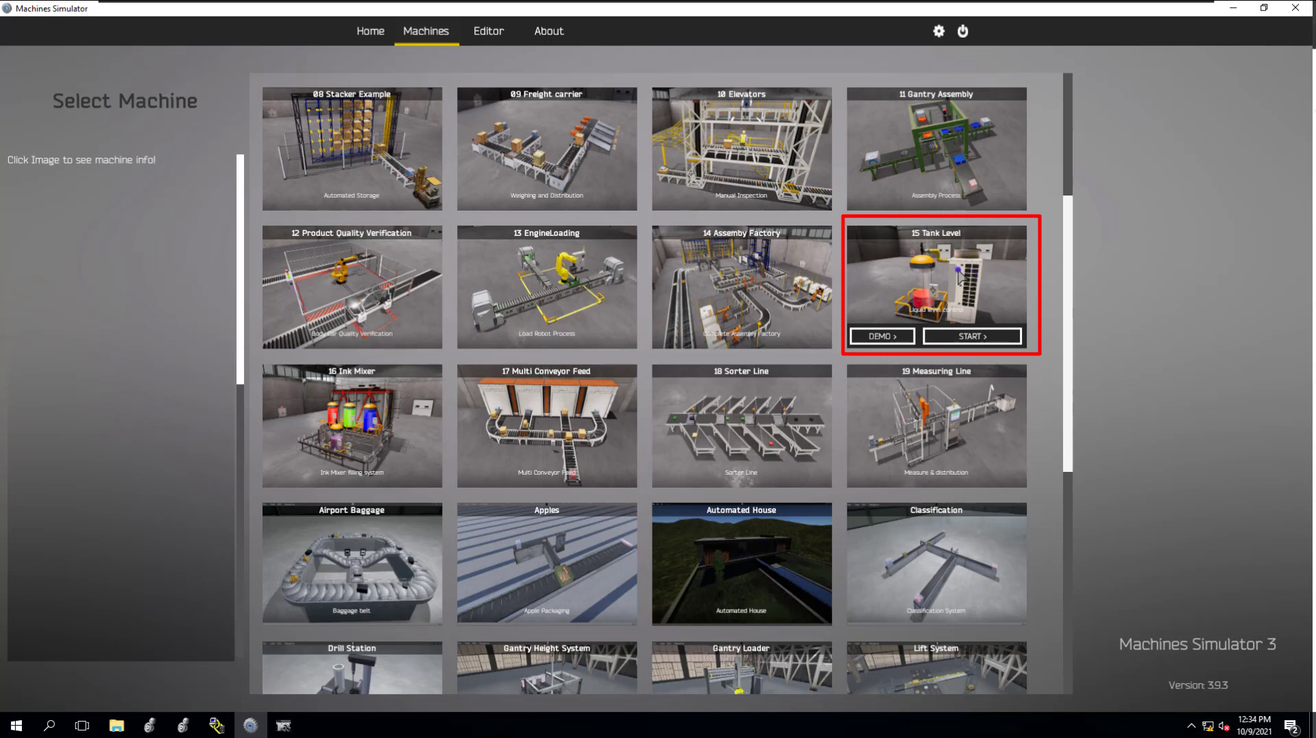
- Start the 15 Tank Level machine, maximized, with its I/O signal lists shown
{"action": "left_click", "coordinate": [973, 336]}
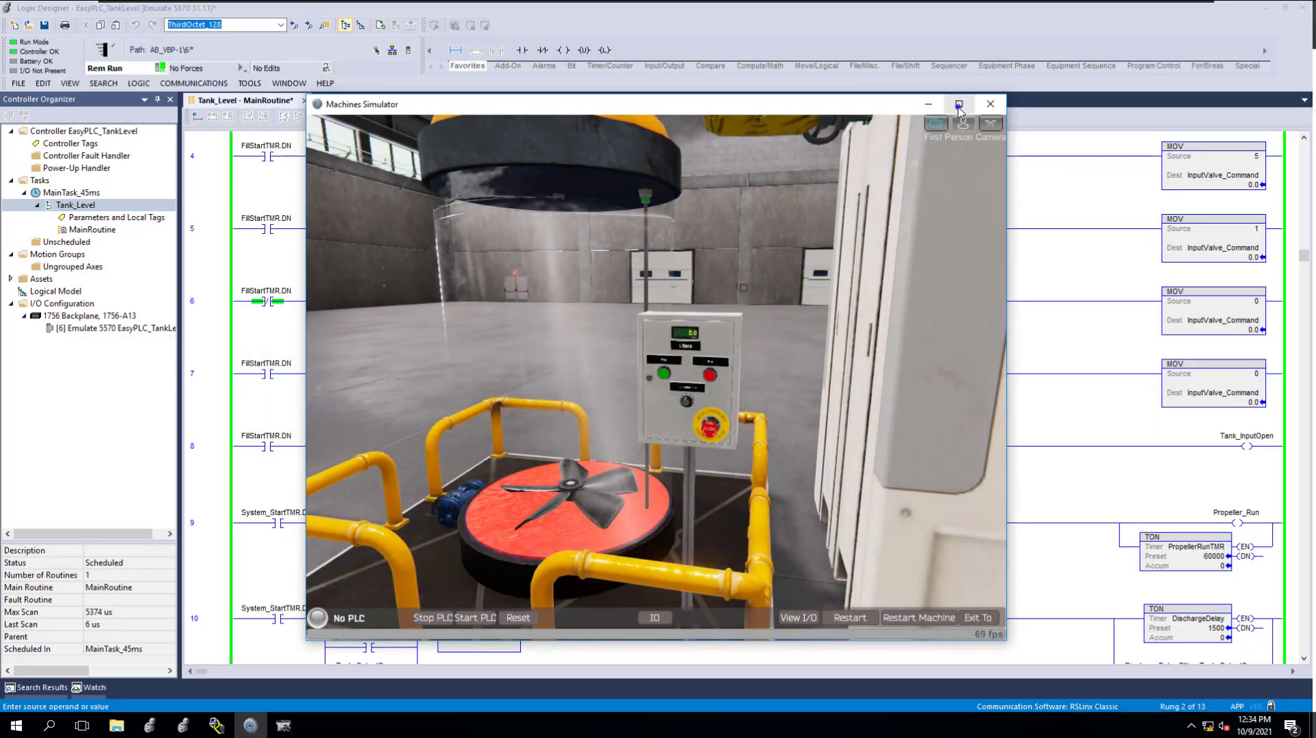
{"action": "left_click", "coordinate": [959, 103]}
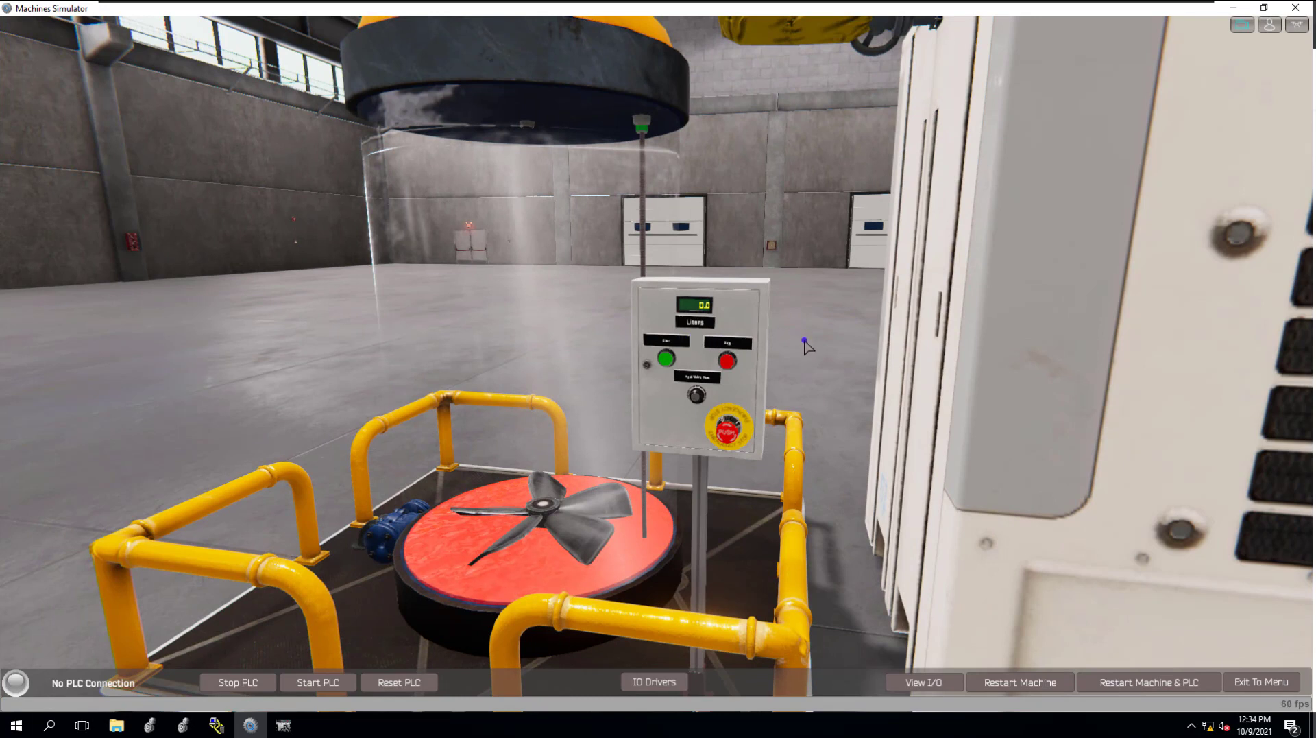
{"action": "left_click", "coordinate": [925, 683]}
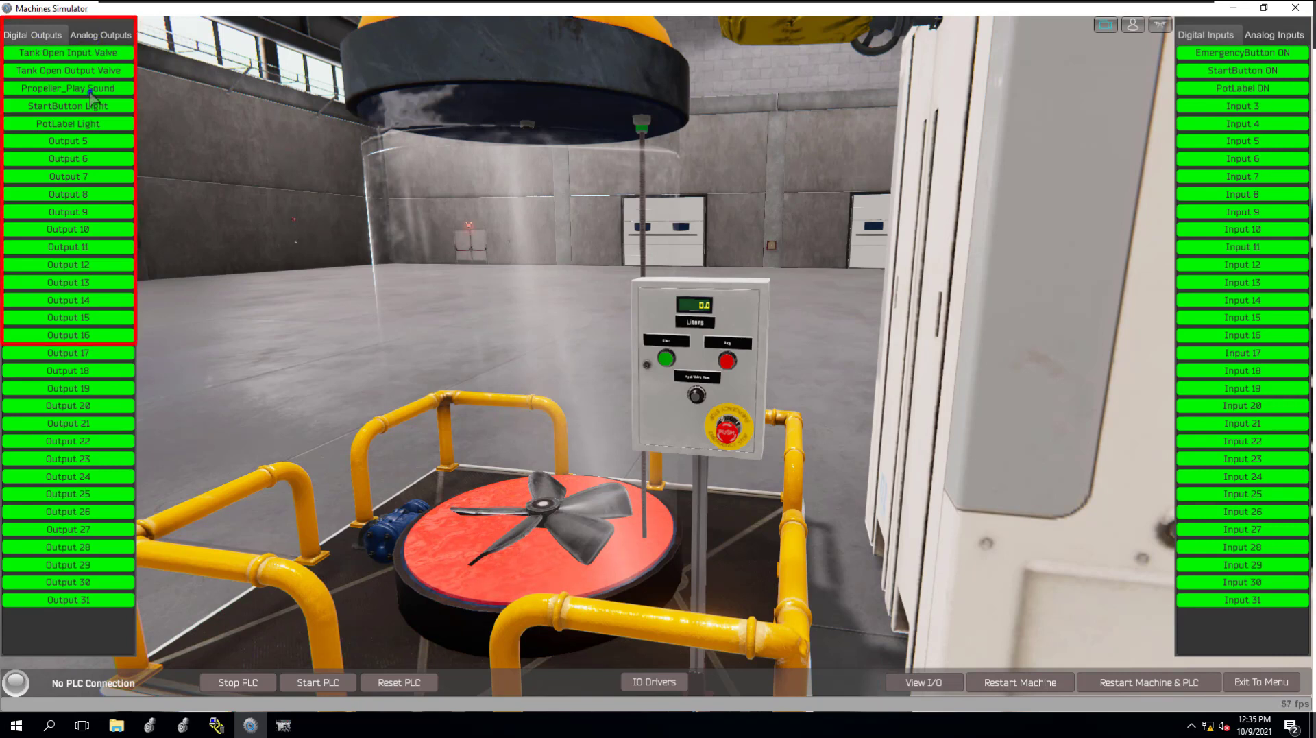
- Switch between the digital and analog output and input lists, ending on Analog Inputs
{"action": "left_click", "coordinate": [98, 36]}
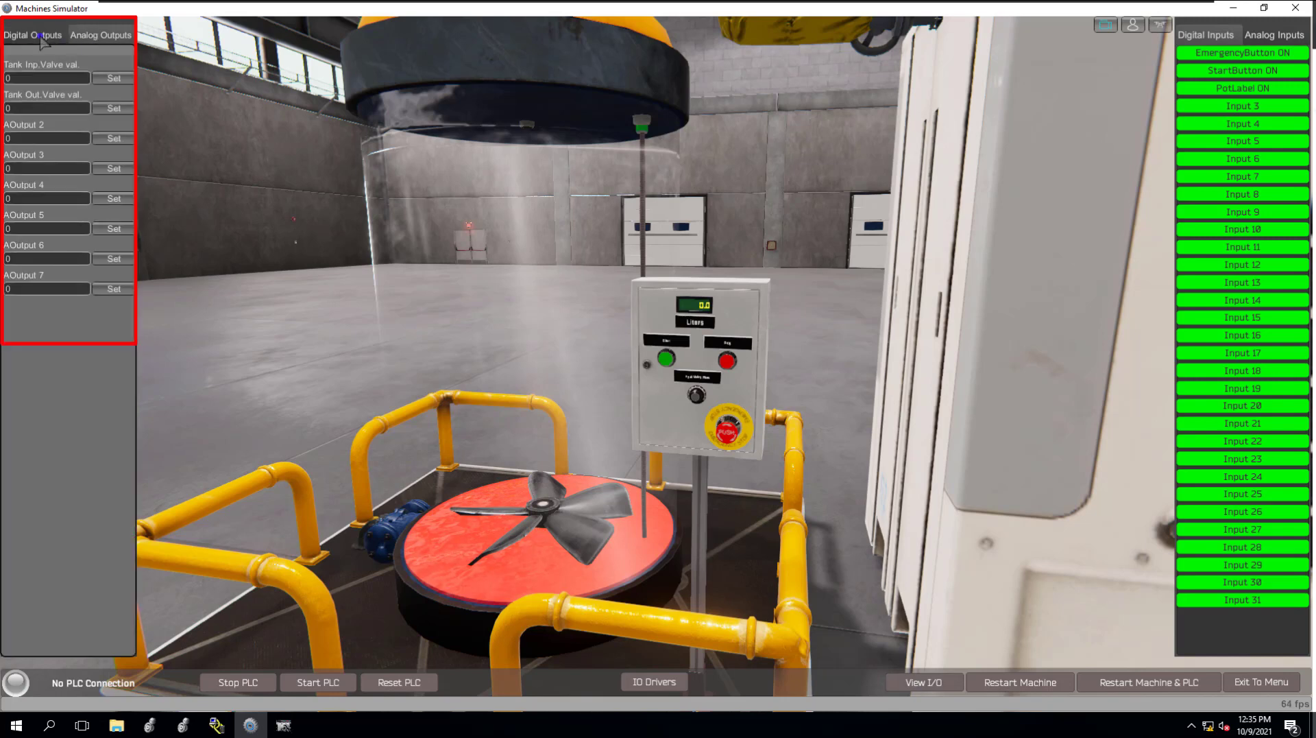
{"action": "left_click", "coordinate": [41, 36]}
{"action": "left_click", "coordinate": [102, 36]}
{"action": "left_click", "coordinate": [42, 36]}
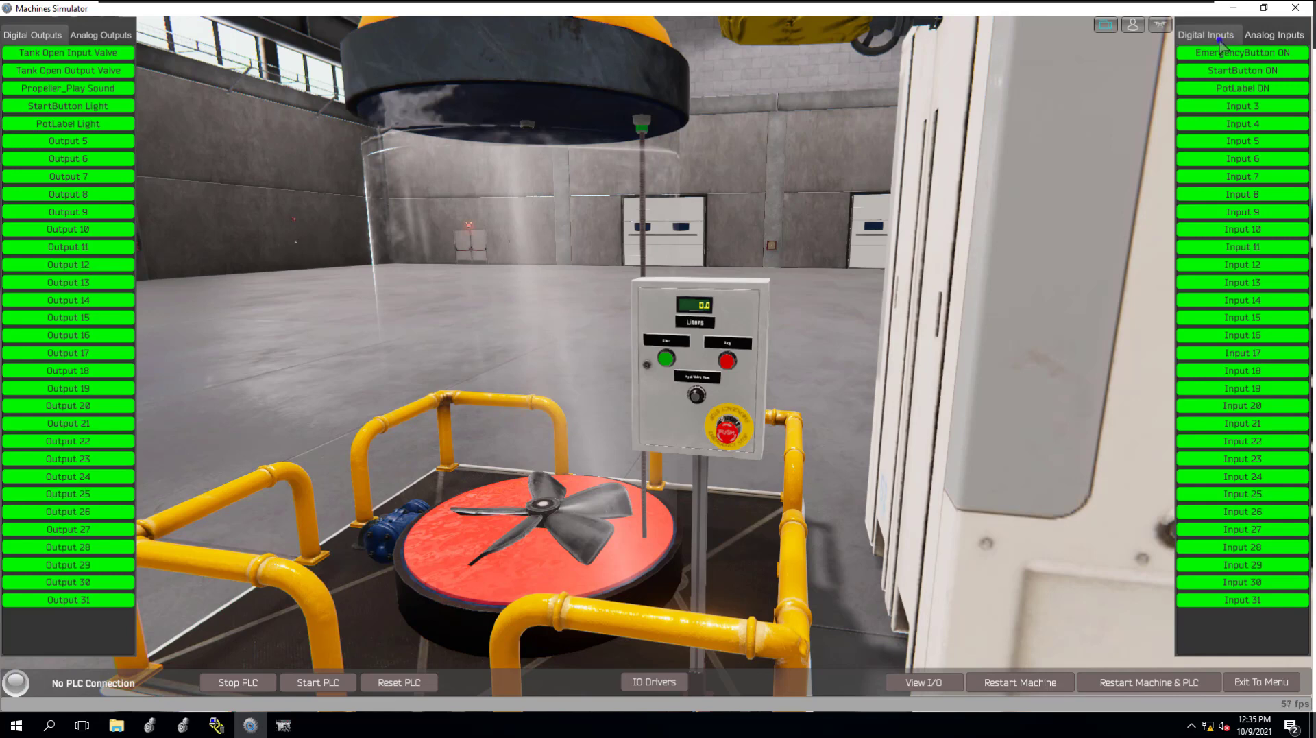
{"action": "left_click", "coordinate": [1265, 40]}
{"action": "left_click", "coordinate": [1215, 38]}
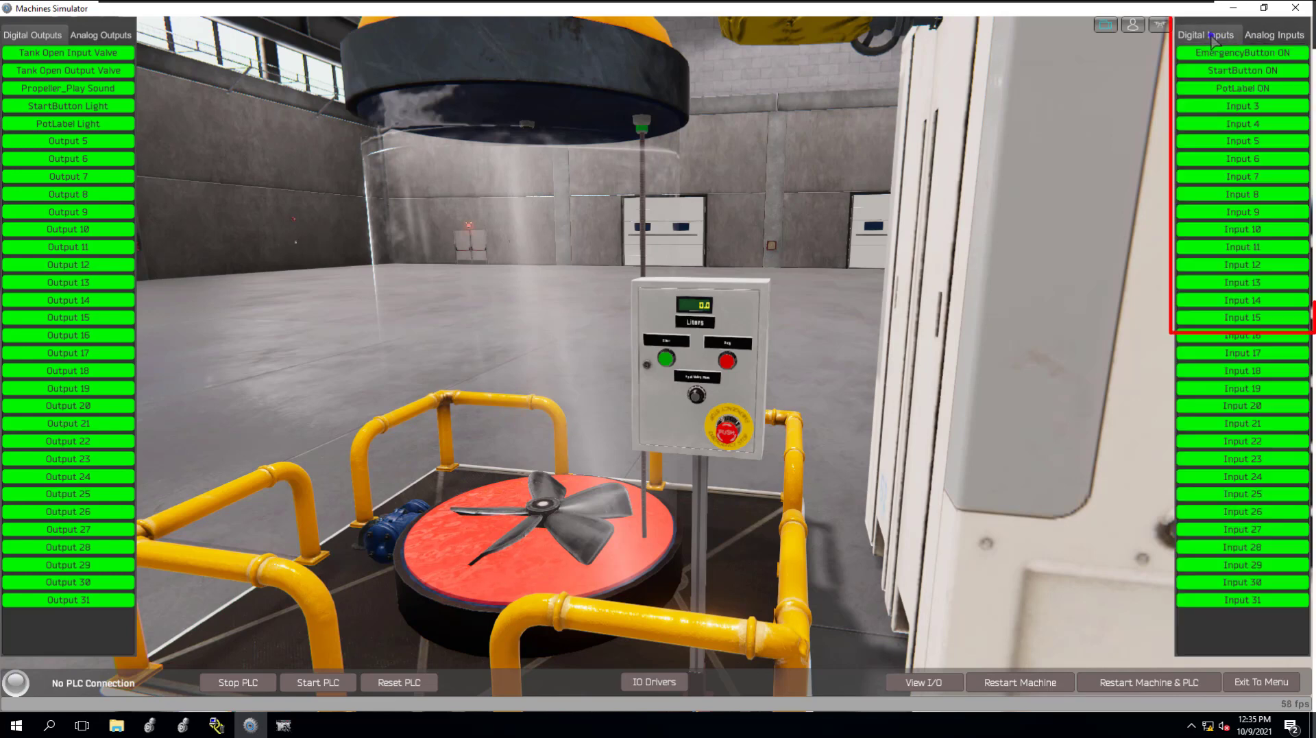
{"action": "left_click", "coordinate": [1274, 37]}
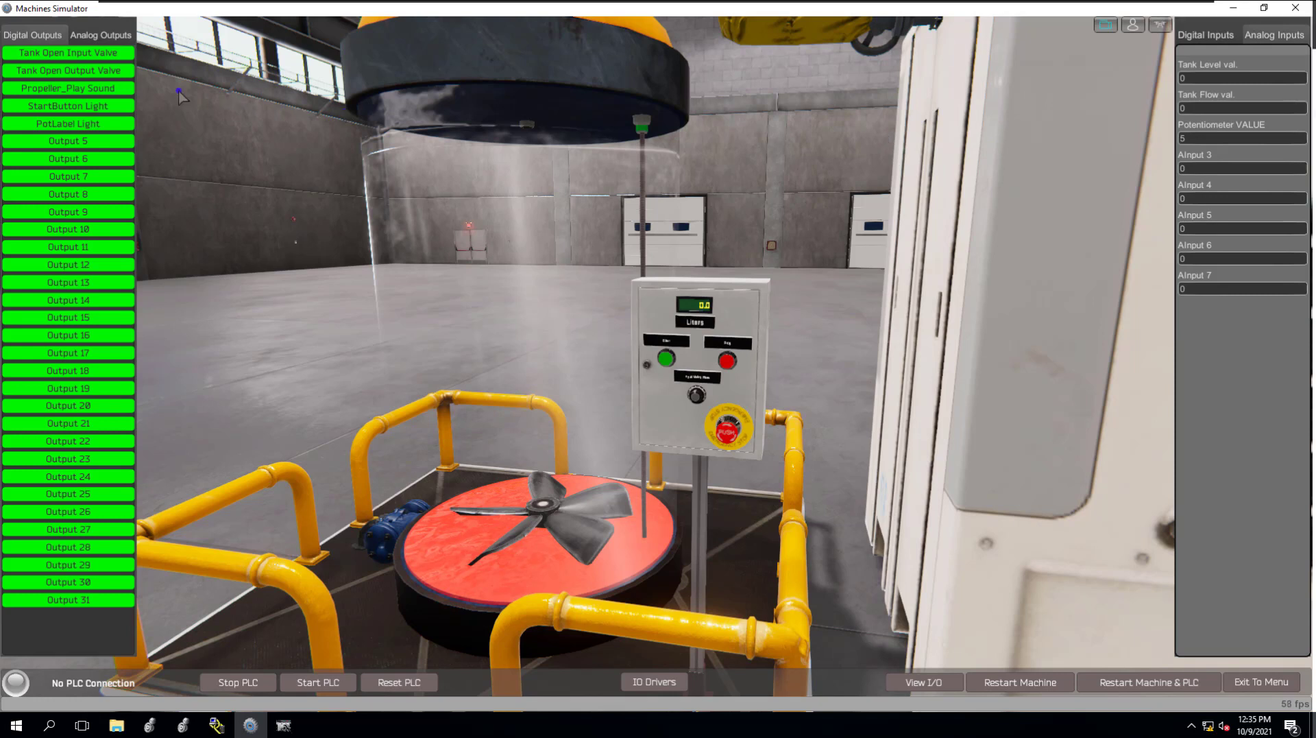
- Fill the tank via the input valve, then drain it to zero liters via the output valve
{"action": "left_click", "coordinate": [93, 55]}
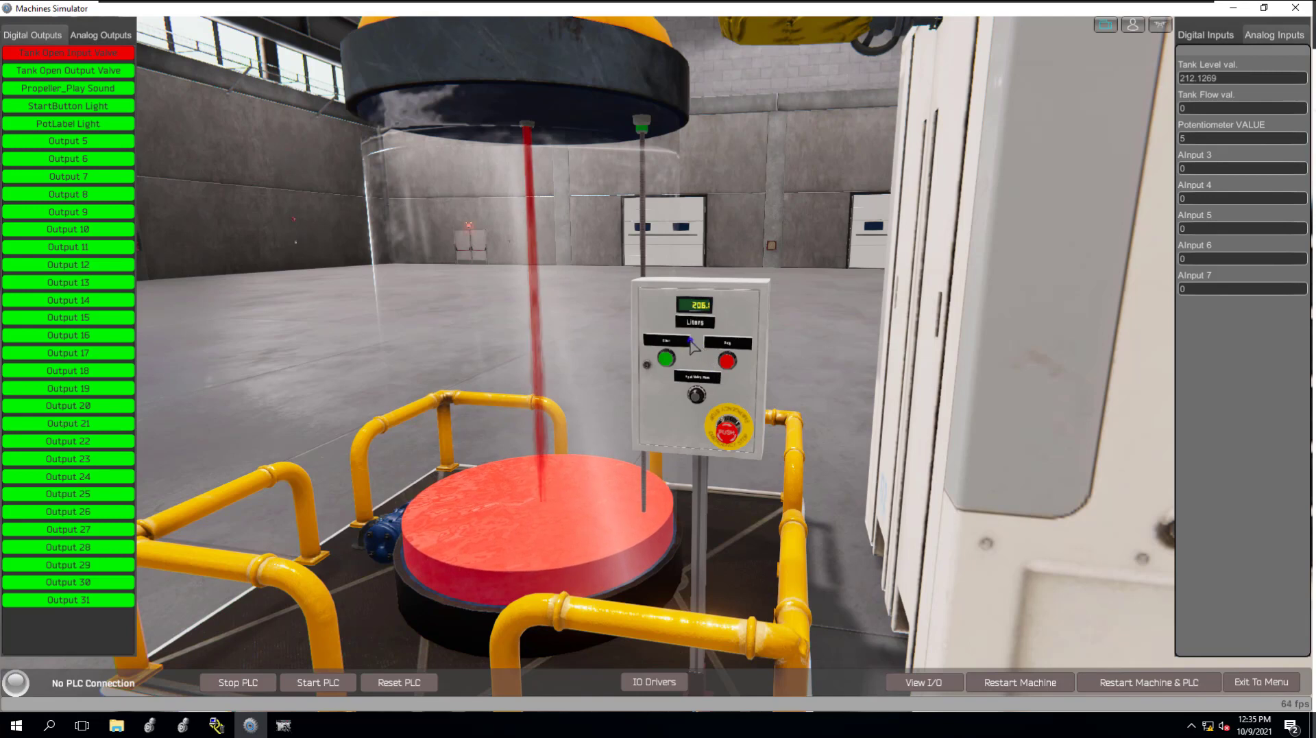
{"action": "left_click", "coordinate": [68, 53]}
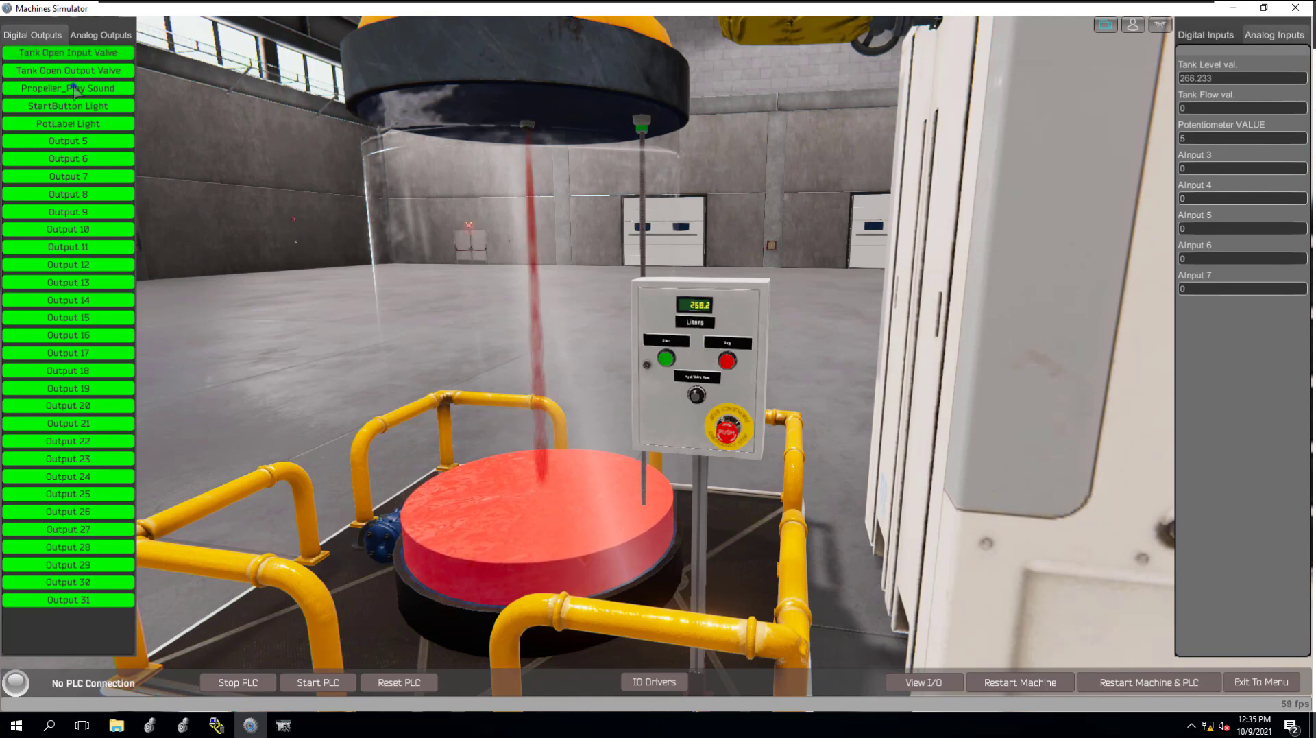
{"action": "left_click", "coordinate": [81, 72]}
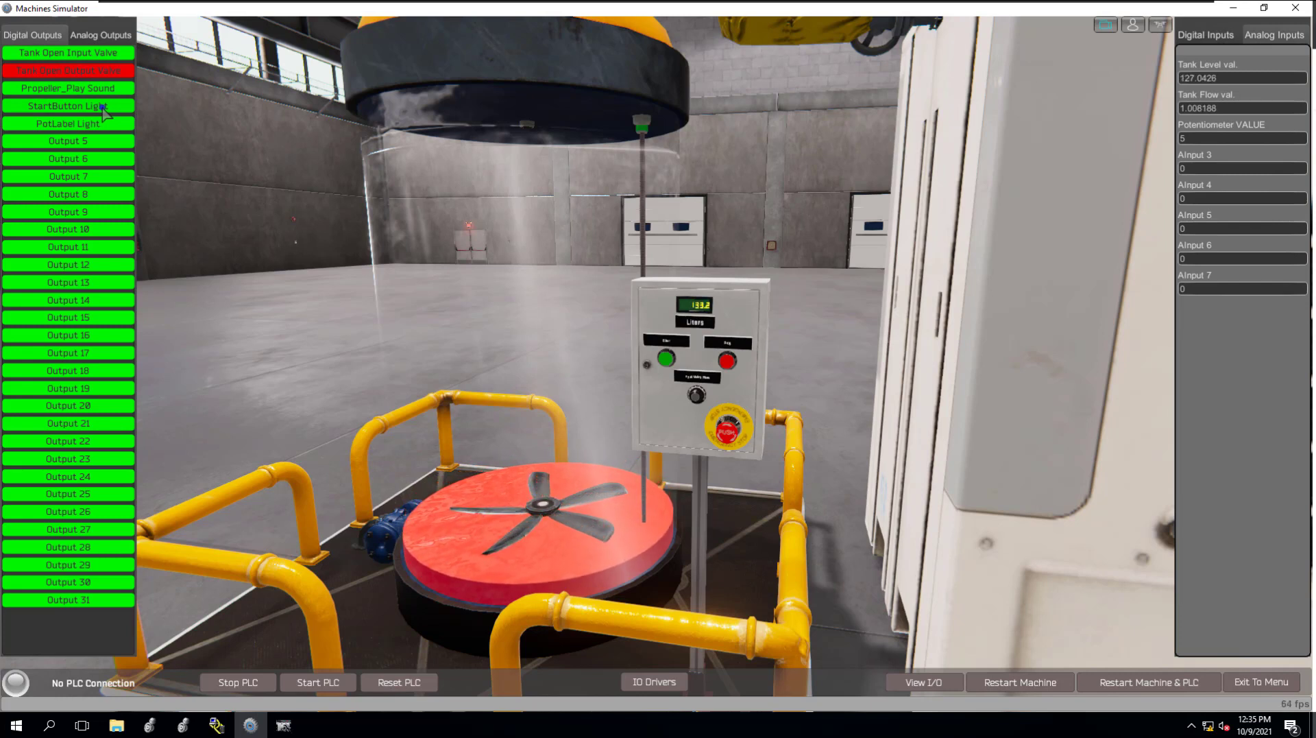
{"action": "left_click", "coordinate": [91, 71]}
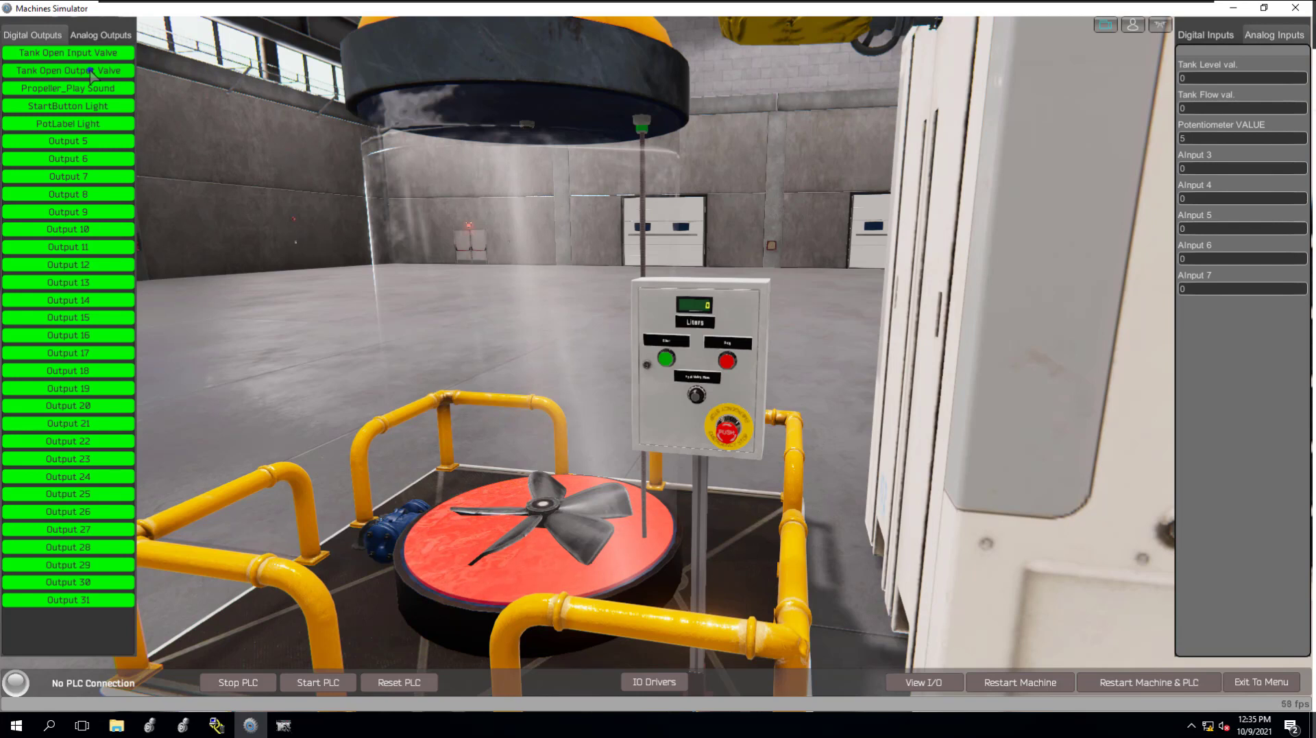
- Fill the tank by setting the analog input valve value to 1, then back to 0
{"action": "left_click", "coordinate": [101, 37]}
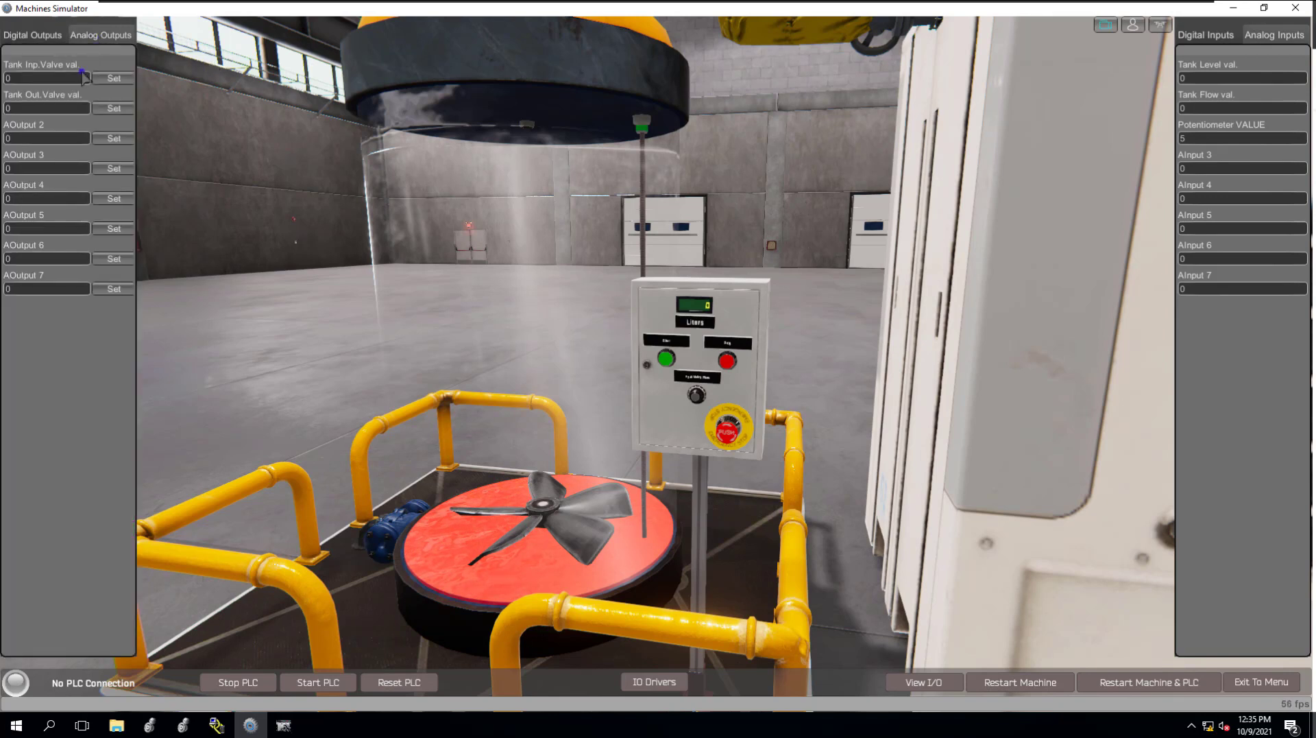
{"action": "left_click", "coordinate": [7, 79]}
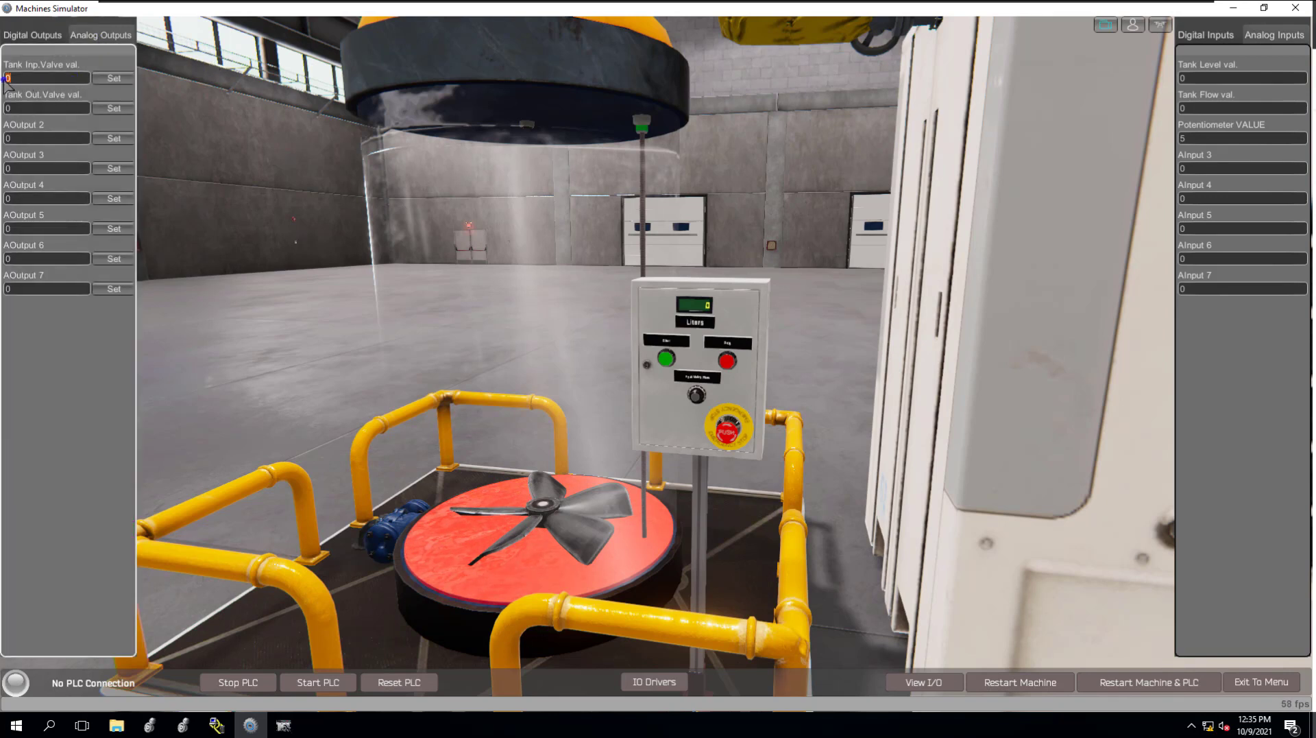
{"action": "type", "text": "1"}
{"action": "left_click", "coordinate": [114, 79]}
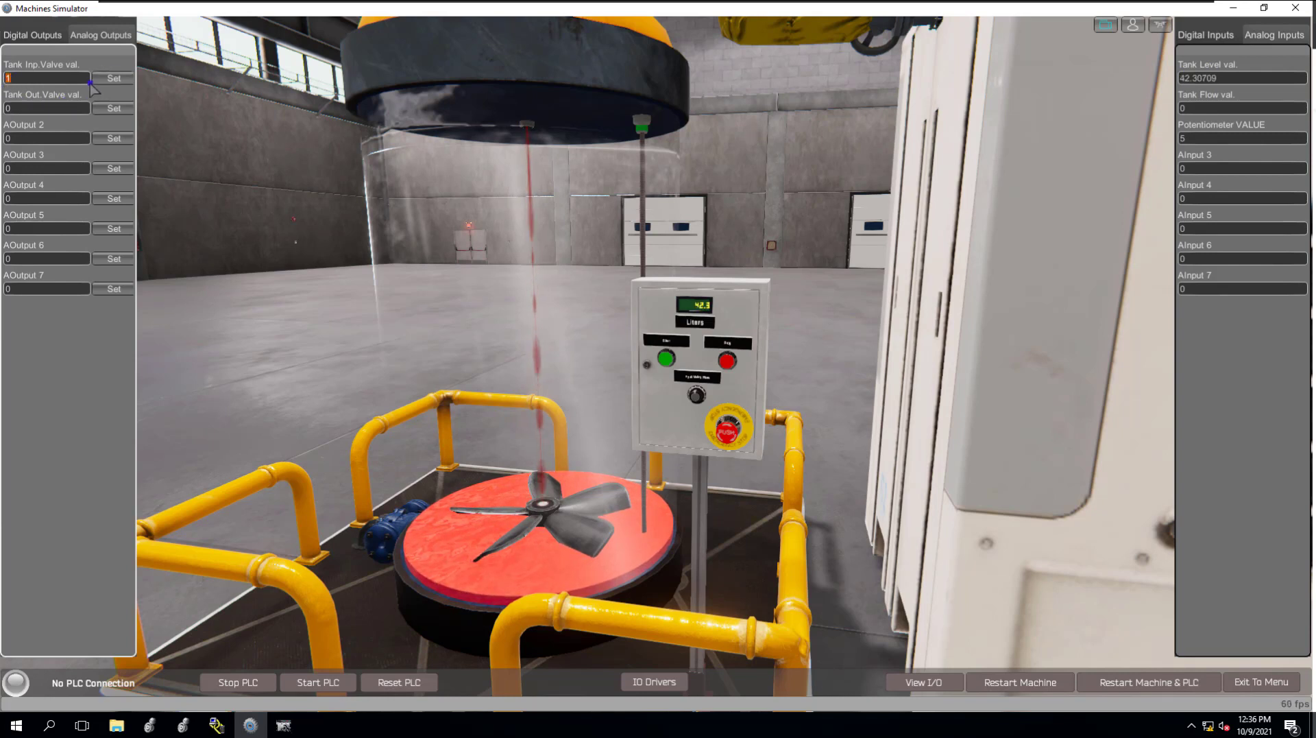
{"action": "type", "text": "0"}
{"action": "left_click", "coordinate": [112, 78]}
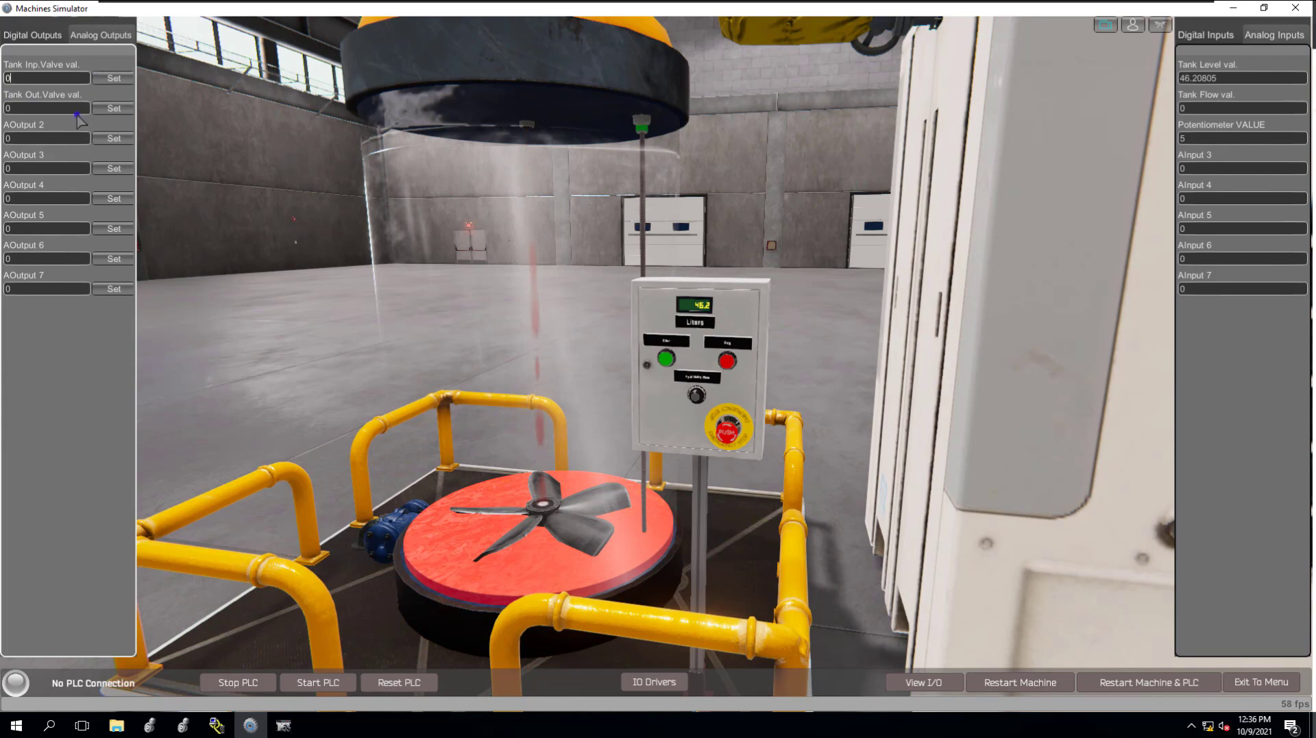
- Drain the tank by setting the output valve value to 1, then 0, stopping near 3.9 liters
{"action": "double_click", "coordinate": [20, 110]}
{"action": "type", "text": "1"}
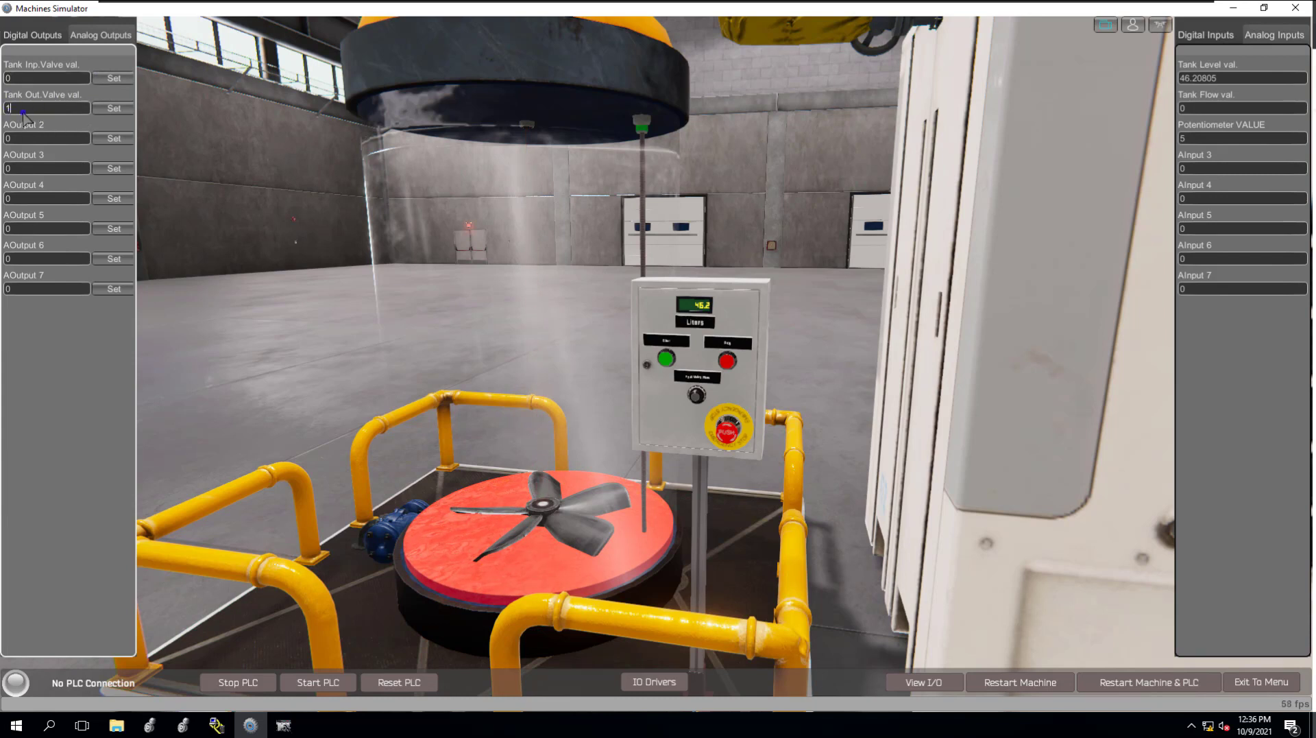
{"action": "left_click", "coordinate": [114, 108]}
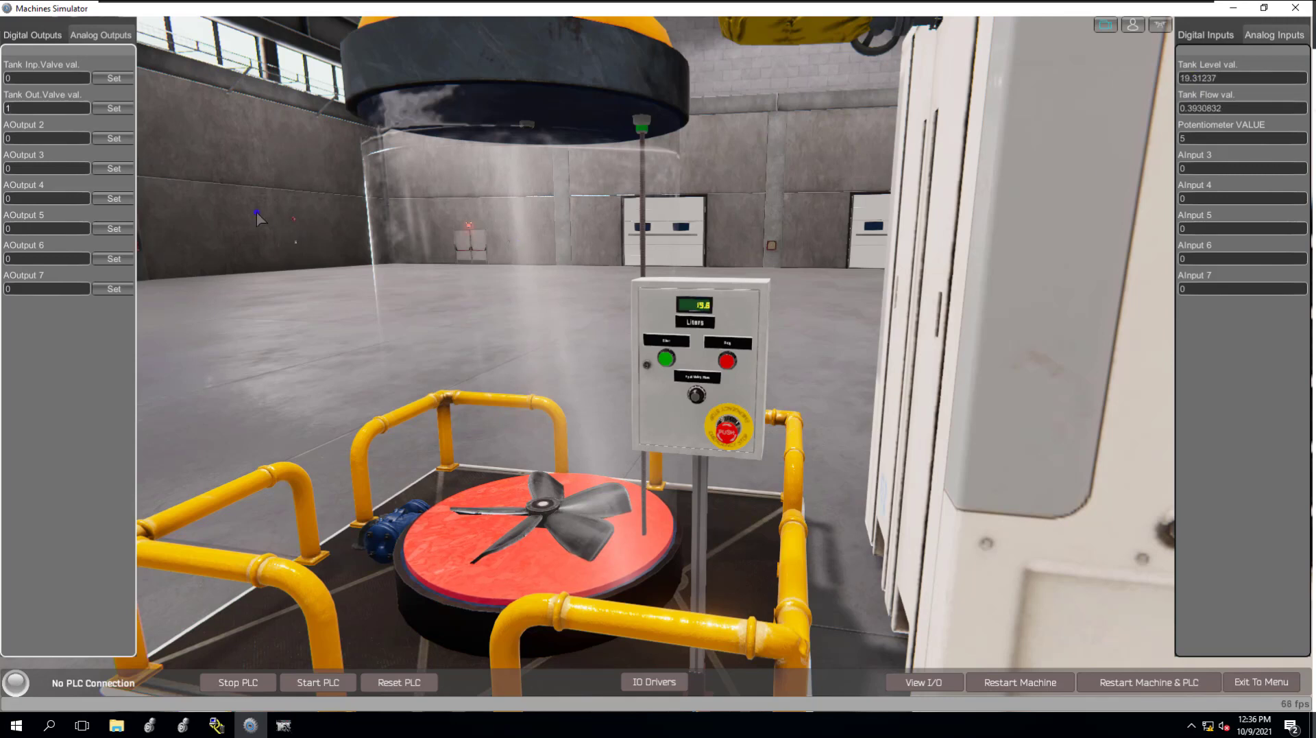
{"action": "left_click_drag", "start_coordinate": [6, 109], "coordinate": [3, 112]}
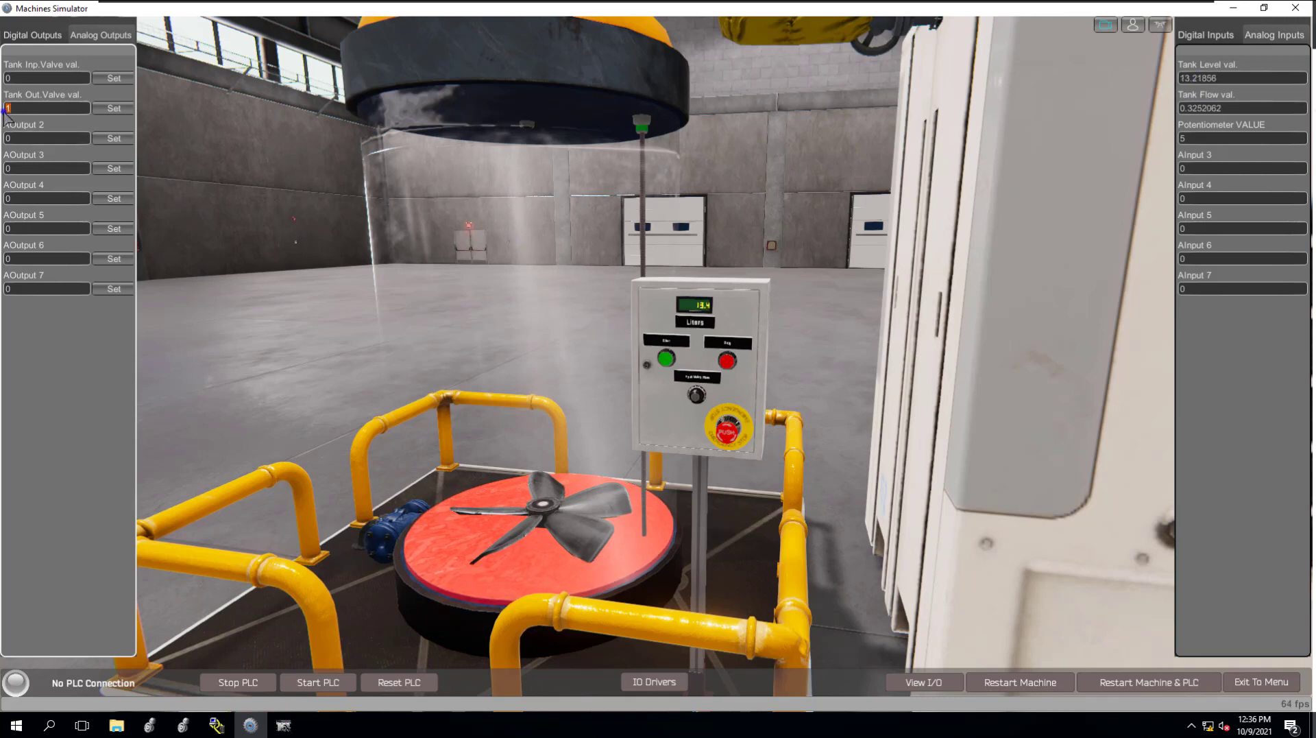
{"action": "type", "text": "0"}
{"action": "left_click", "coordinate": [114, 108]}
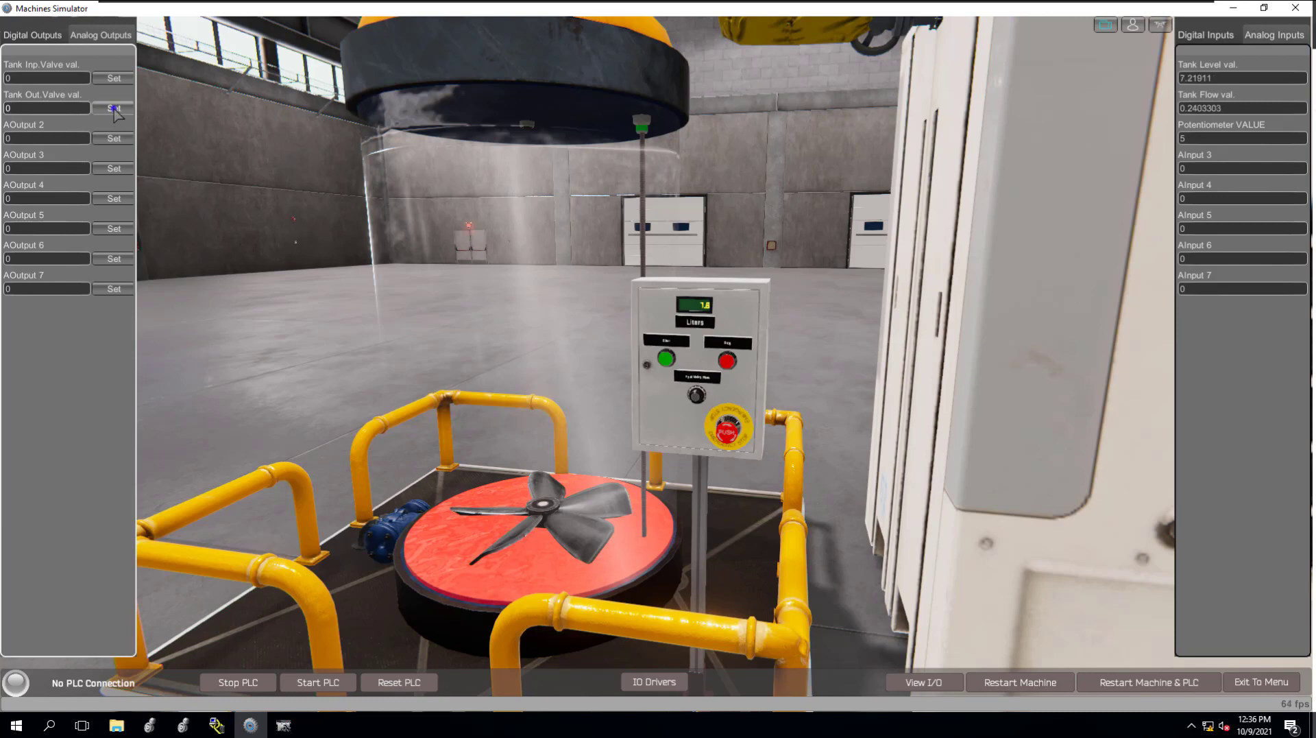
{"action": "left_click", "coordinate": [114, 108]}
- Open the IO Drivers settings and browse the driver list, keeping EasyPLC with 32 digital/8 analog I/O
{"action": "left_click", "coordinate": [36, 35]}
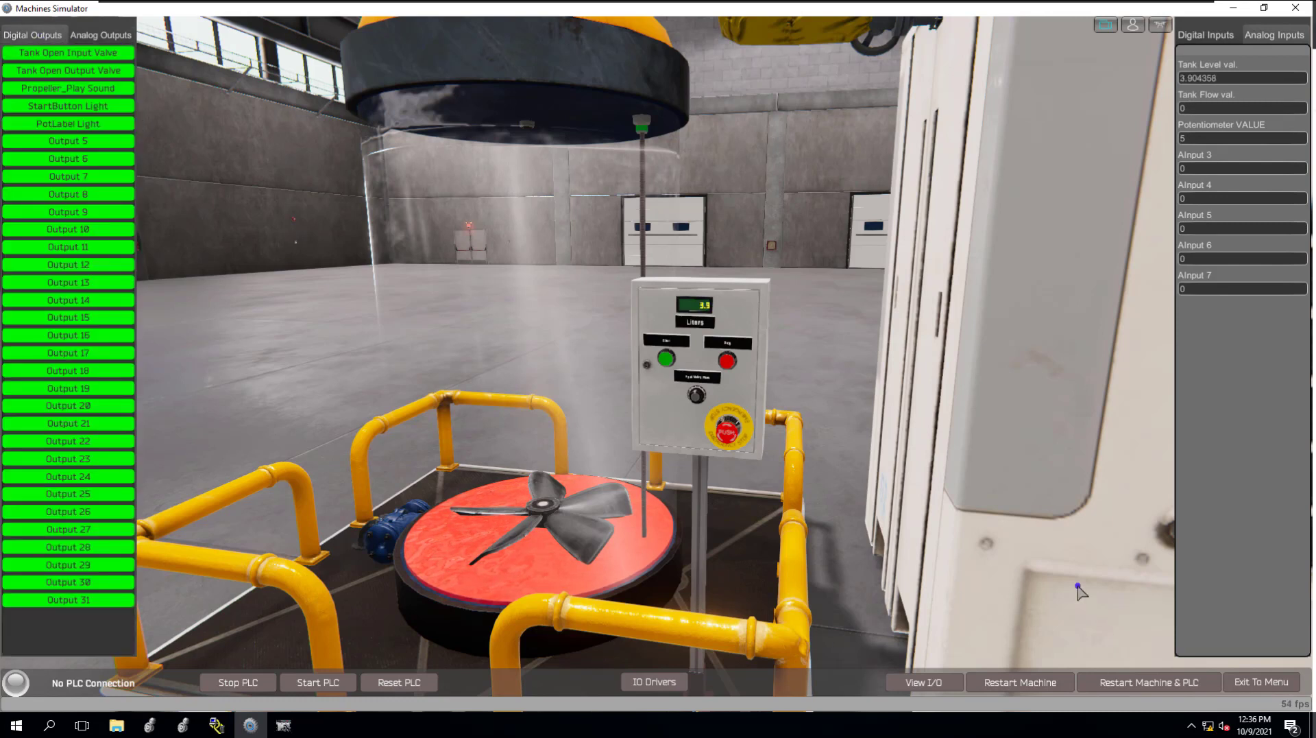
{"action": "left_click", "coordinate": [658, 682]}
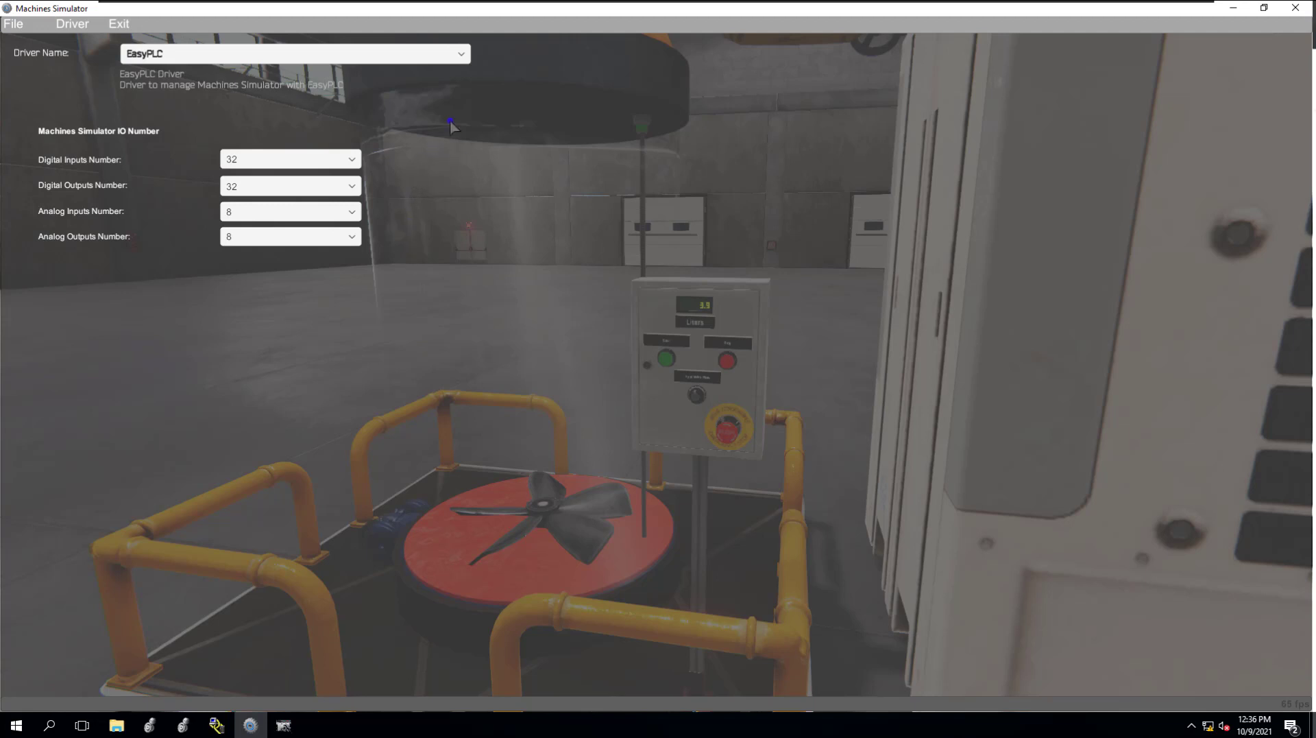
{"action": "left_click", "coordinate": [463, 57]}
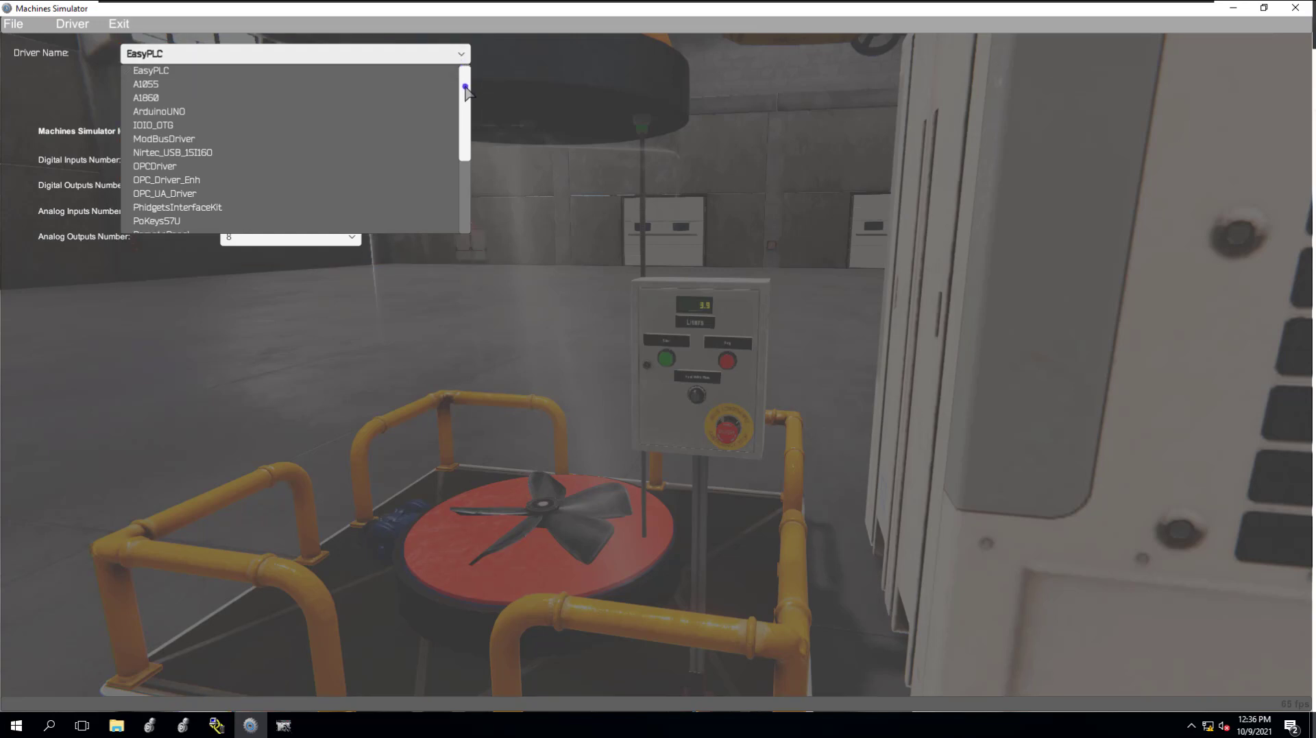
{"action": "left_click_drag", "start_coordinate": [466, 85], "coordinate": [445, 166]}
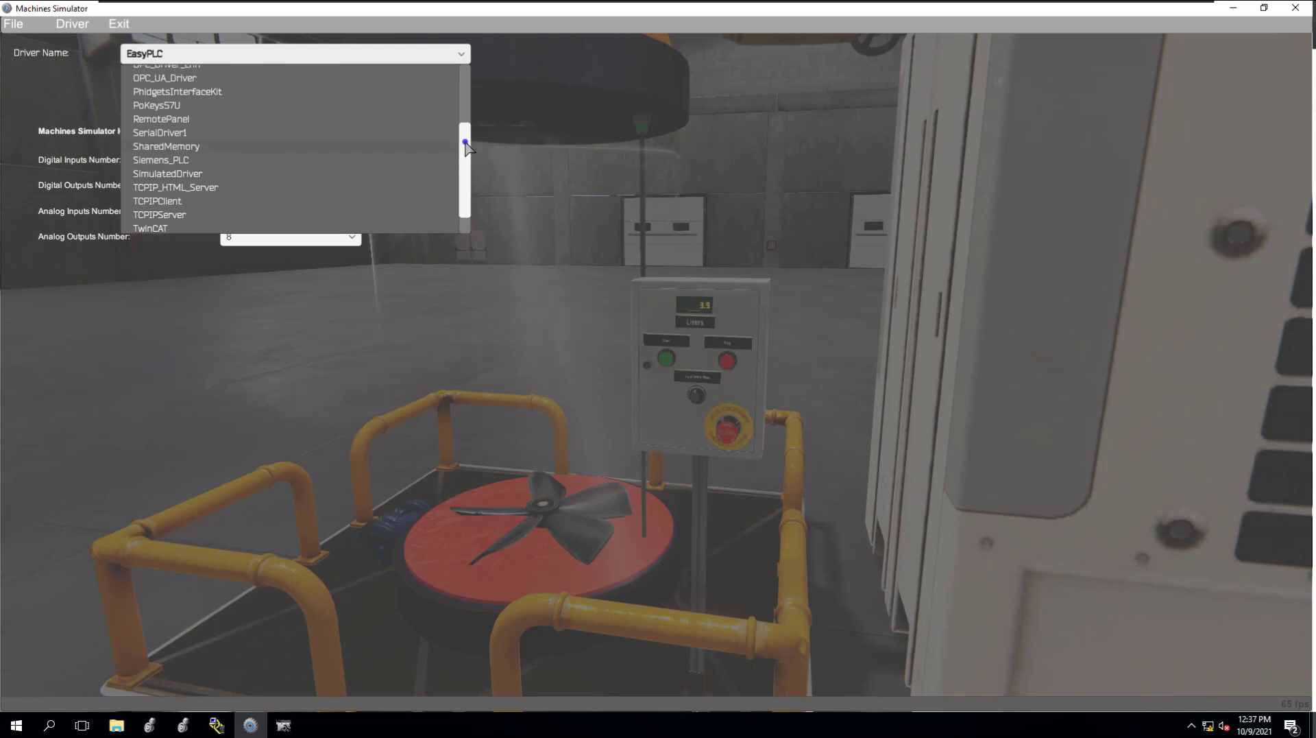
{"action": "left_click_drag", "start_coordinate": [445, 157], "coordinate": [480, 98]}
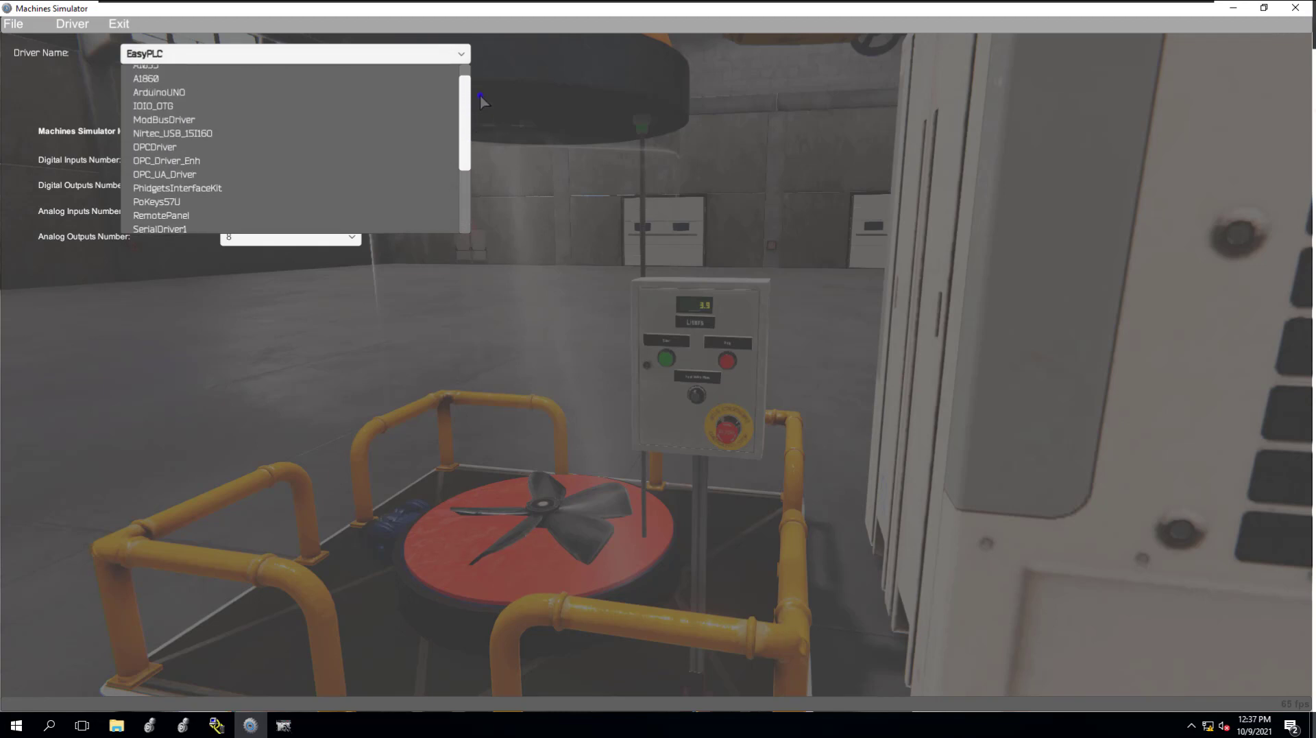
{"action": "left_click_drag", "start_coordinate": [479, 97], "coordinate": [480, 76]}
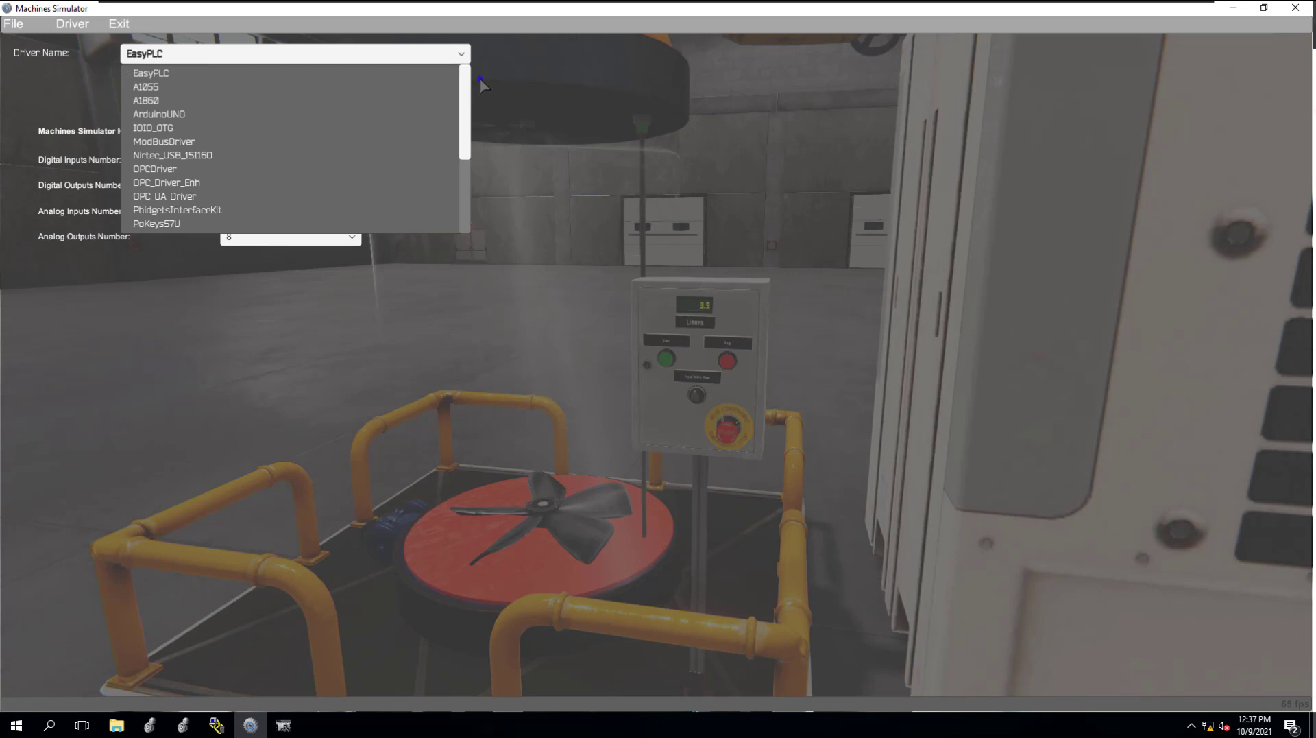
{"action": "left_click", "coordinate": [480, 77]}
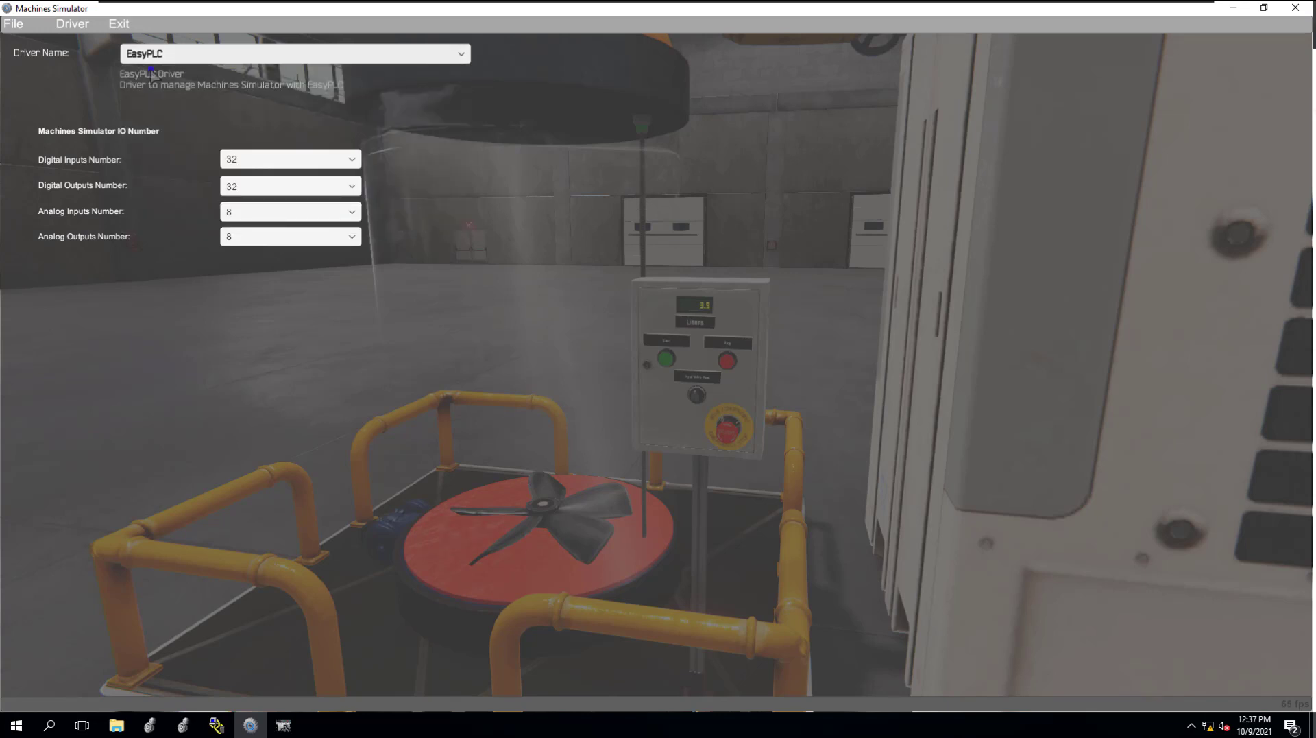
- Load the TankLevel.drv driver configuration file
{"action": "left_click", "coordinate": [21, 28]}
{"action": "left_click", "coordinate": [43, 52]}
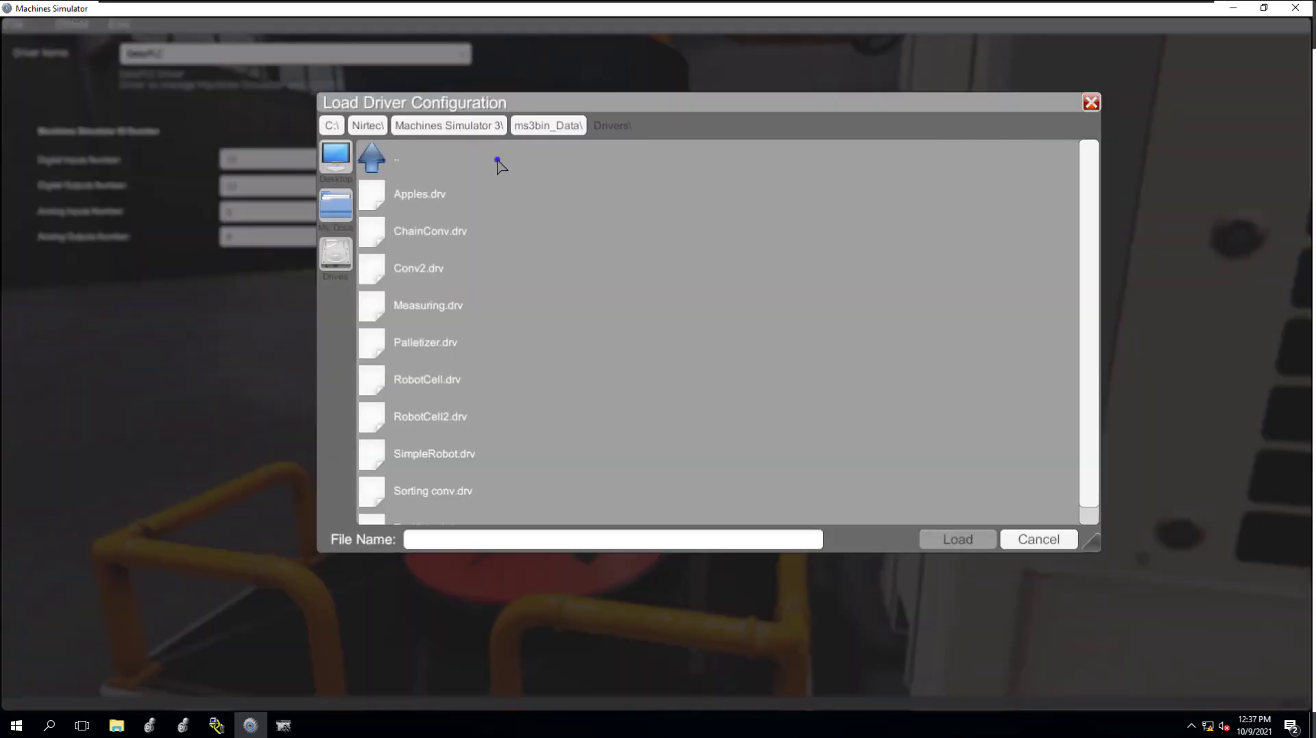
{"action": "left_click", "coordinate": [528, 507]}
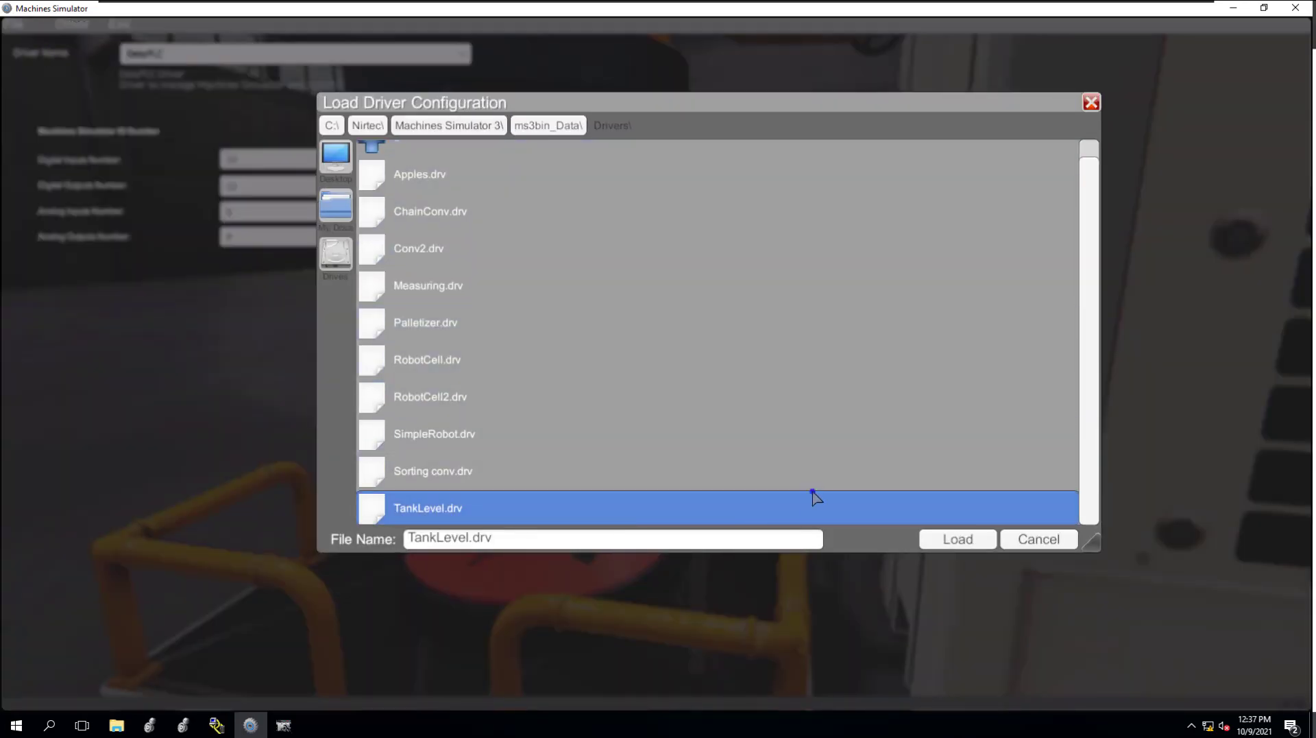
{"action": "left_click", "coordinate": [943, 541]}
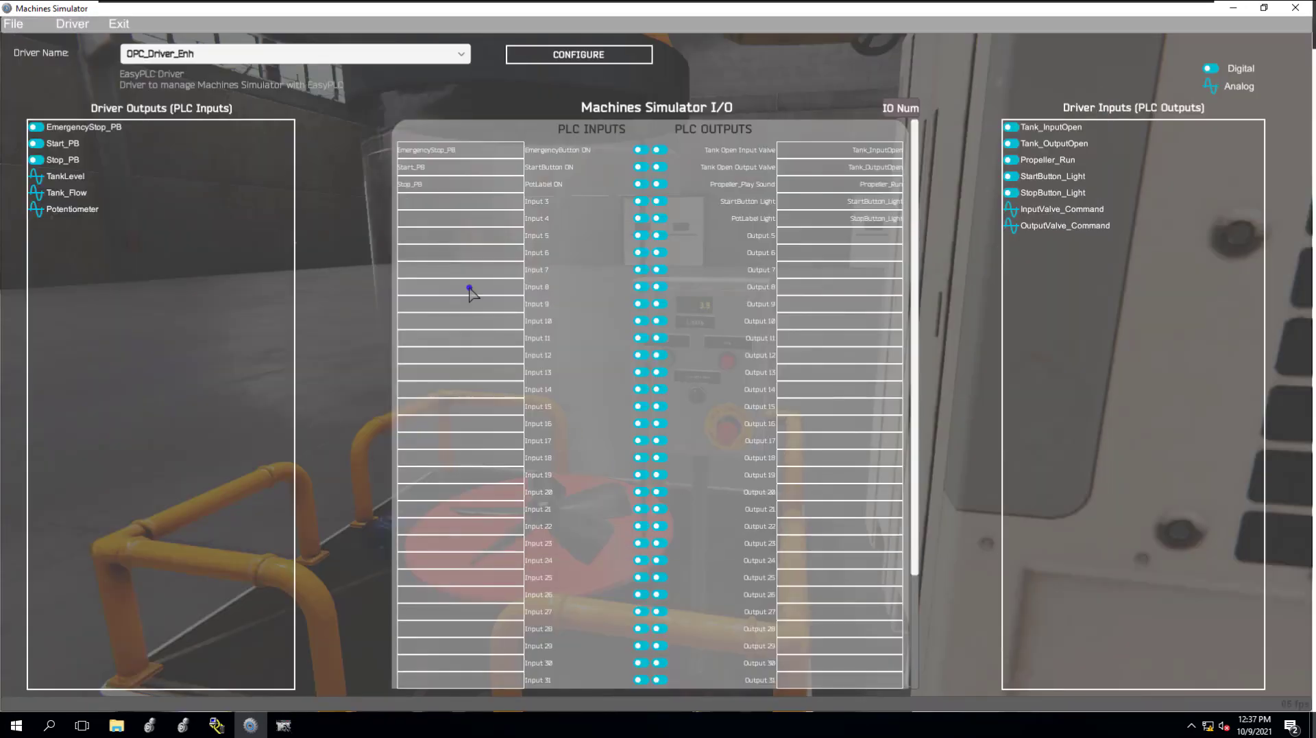
- Configure the OPC driver to use RSLinx OPC Server
{"action": "left_click", "coordinate": [591, 62]}
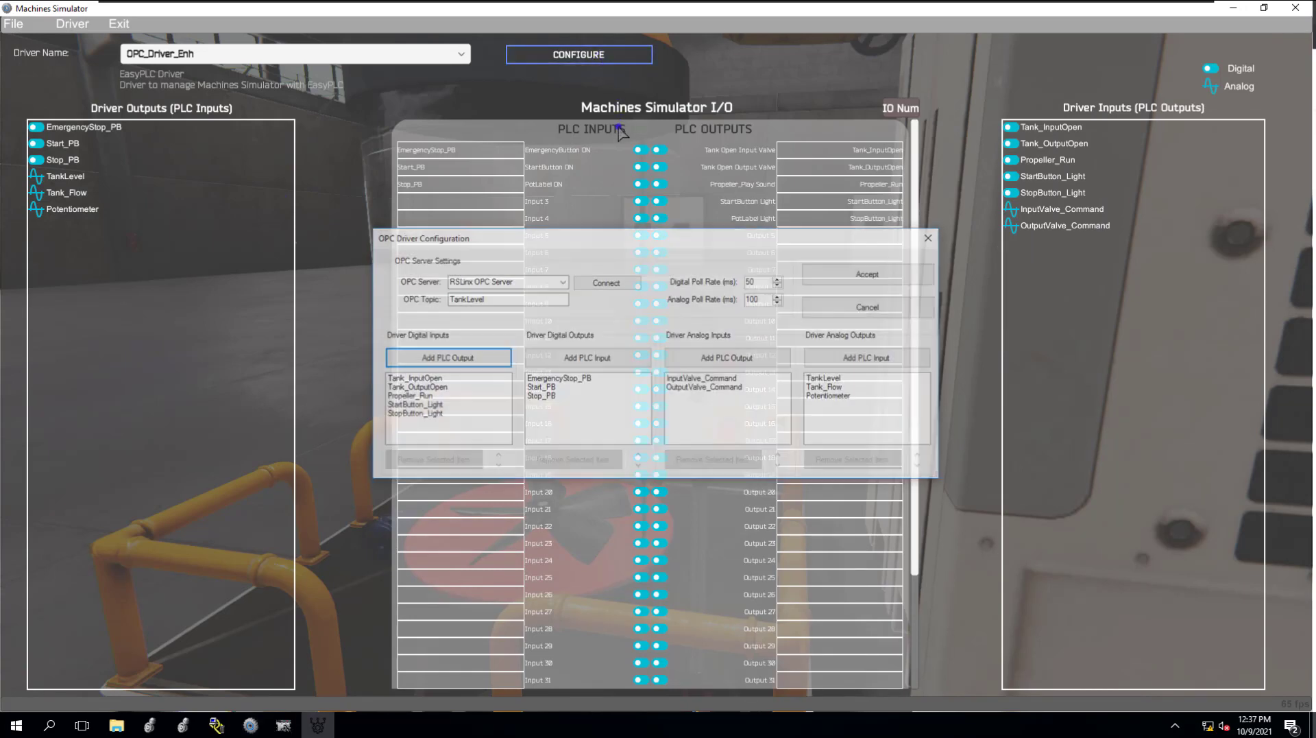
{"action": "left_click", "coordinate": [563, 282]}
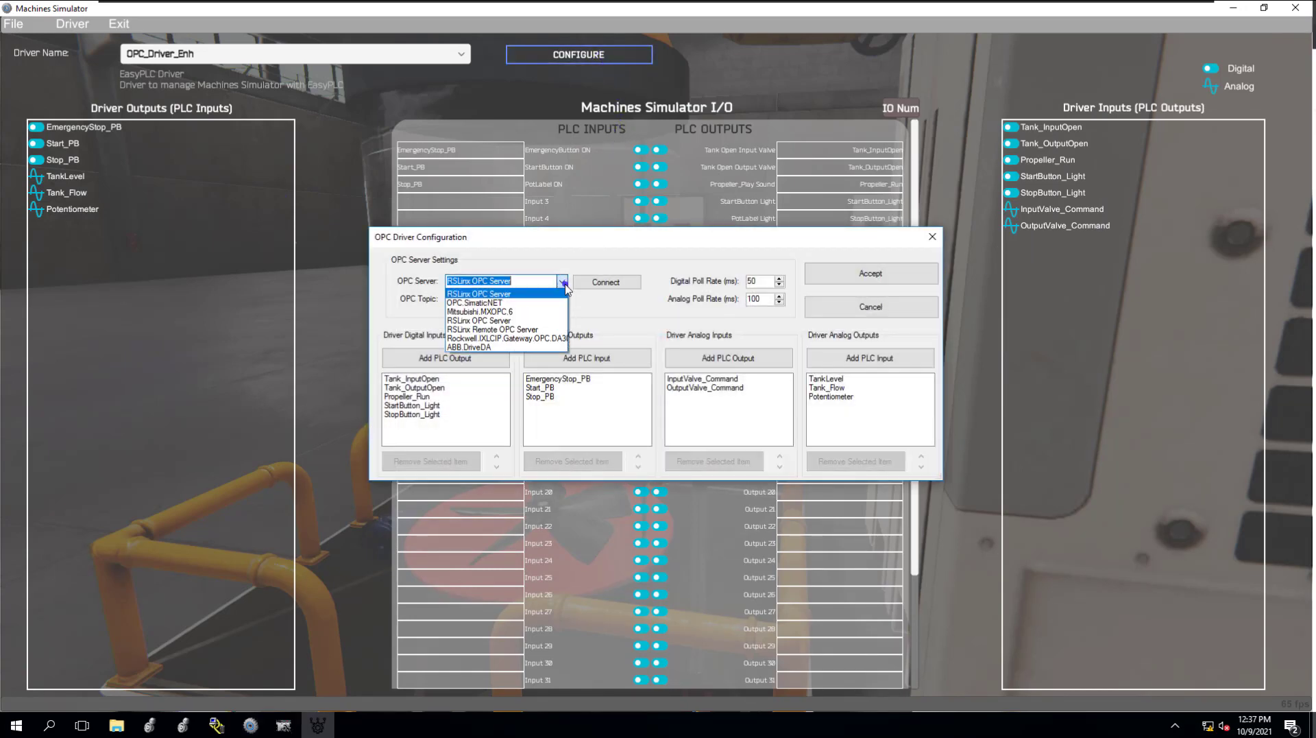
{"action": "left_click", "coordinate": [573, 258]}
{"action": "key", "text": "Tab"}
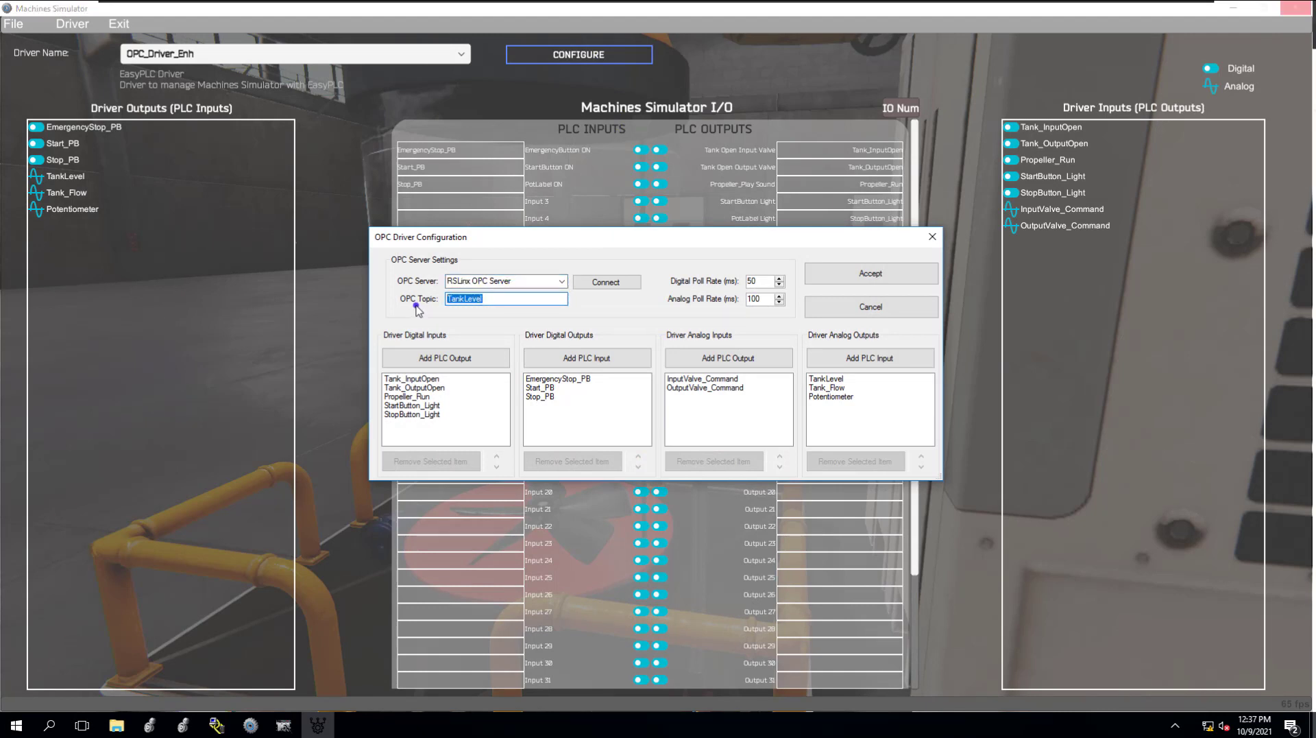
- In RSLinx Classic, open DDE/OPC Topic Configuration and select the TankLevel topic
{"action": "left_click", "coordinate": [216, 725]}
{"action": "left_click", "coordinate": [306, 90]}
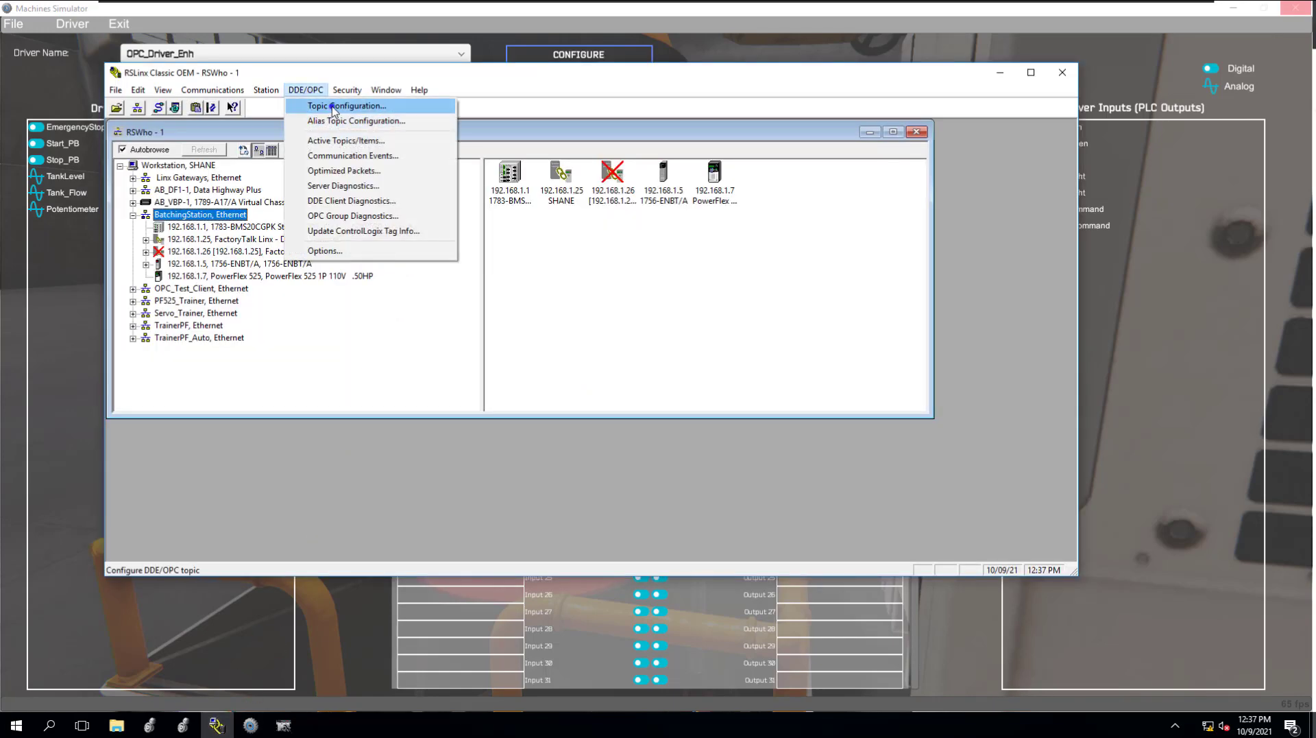
{"action": "left_click", "coordinate": [334, 107]}
{"action": "left_click", "coordinate": [516, 395]}
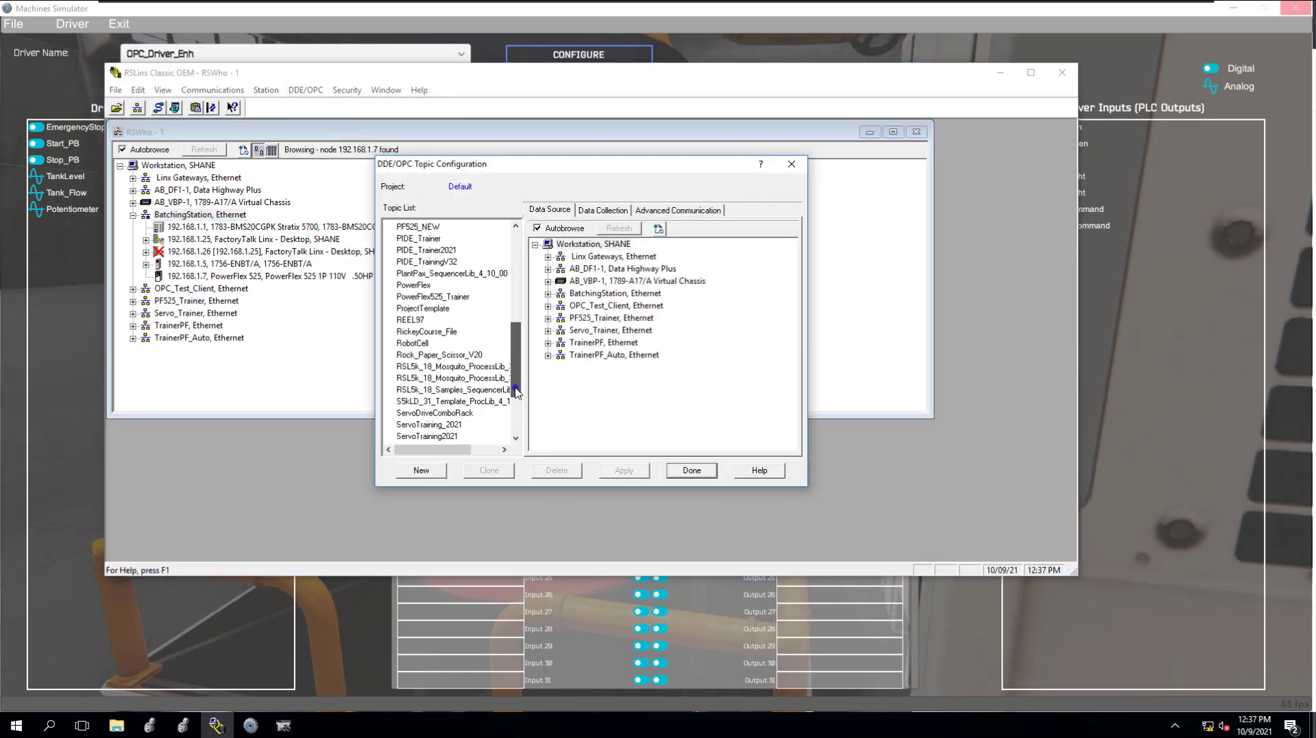
{"action": "left_click_drag", "start_coordinate": [517, 395], "coordinate": [517, 428]}
{"action": "left_click", "coordinate": [426, 390]}
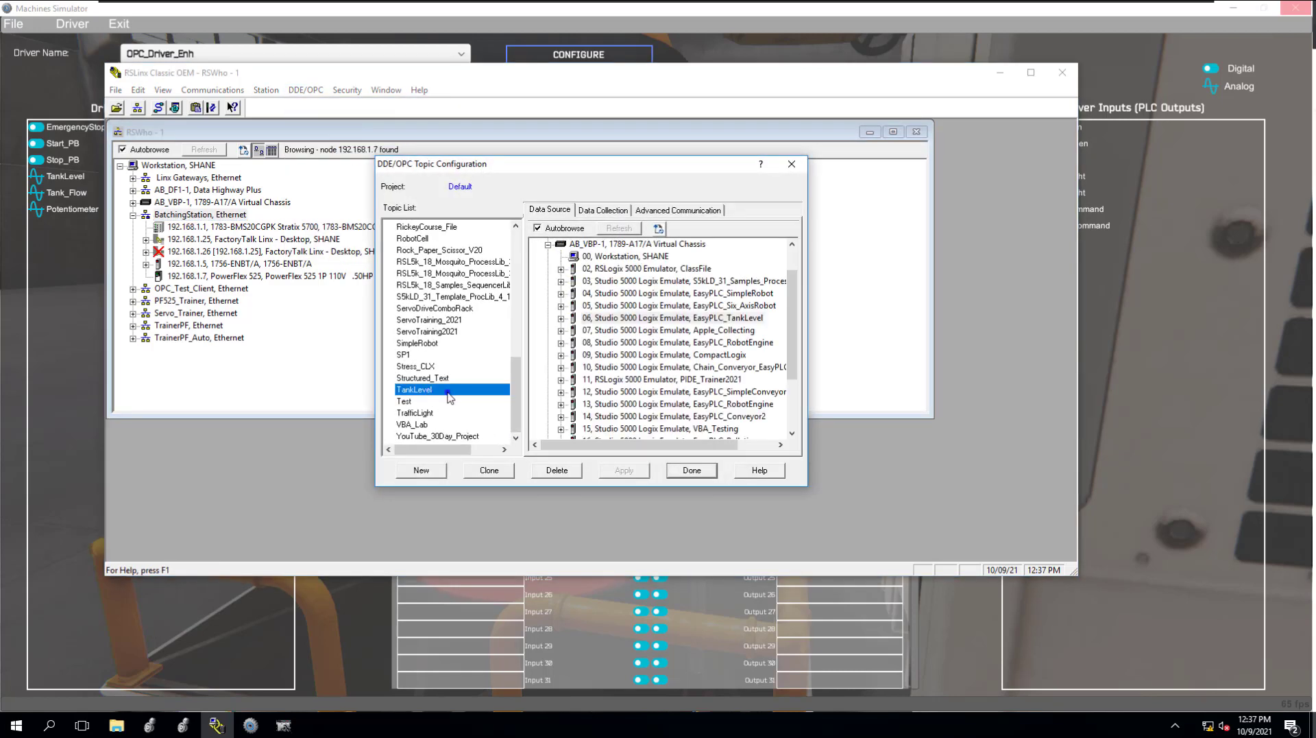
- Check the Logix Emulate chassis, close the topic configuration, and return to Machines Simulator
{"action": "left_click", "coordinate": [288, 728]}
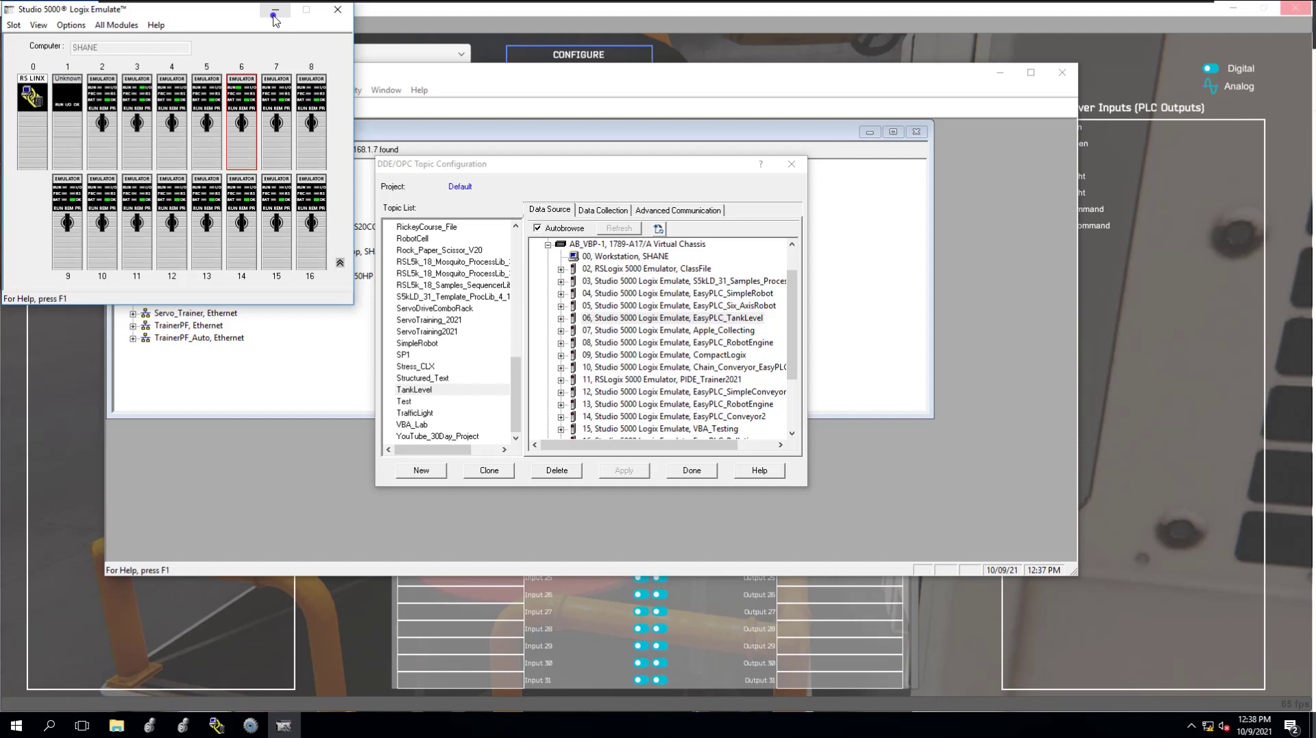
{"action": "left_click", "coordinate": [272, 15]}
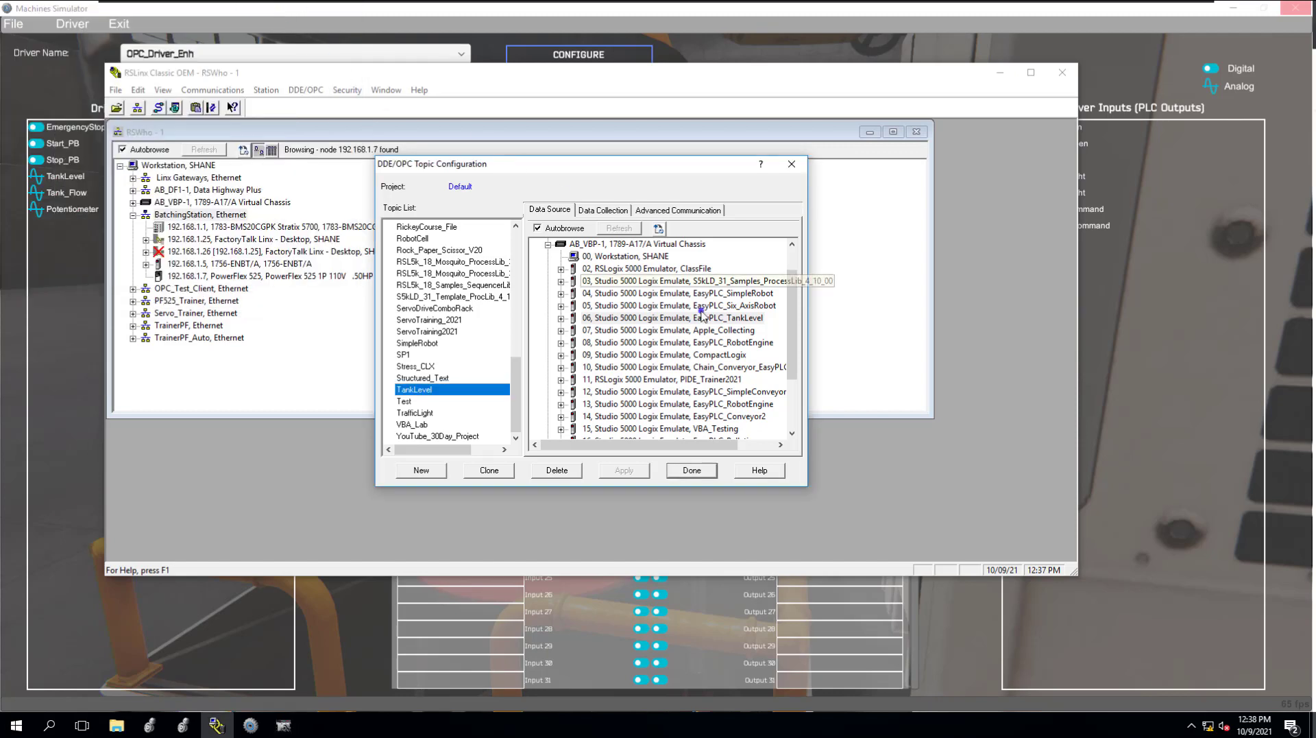
{"action": "left_click", "coordinate": [691, 471]}
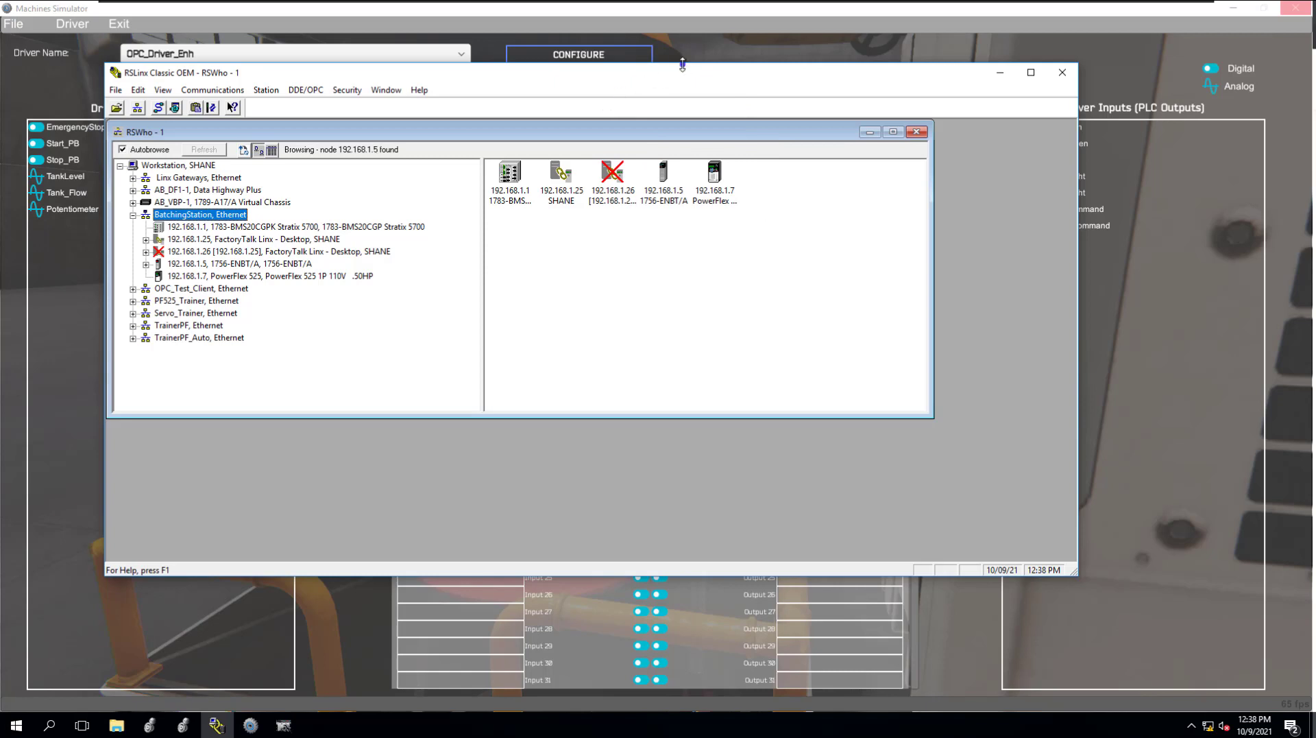
{"action": "left_click", "coordinate": [709, 49]}
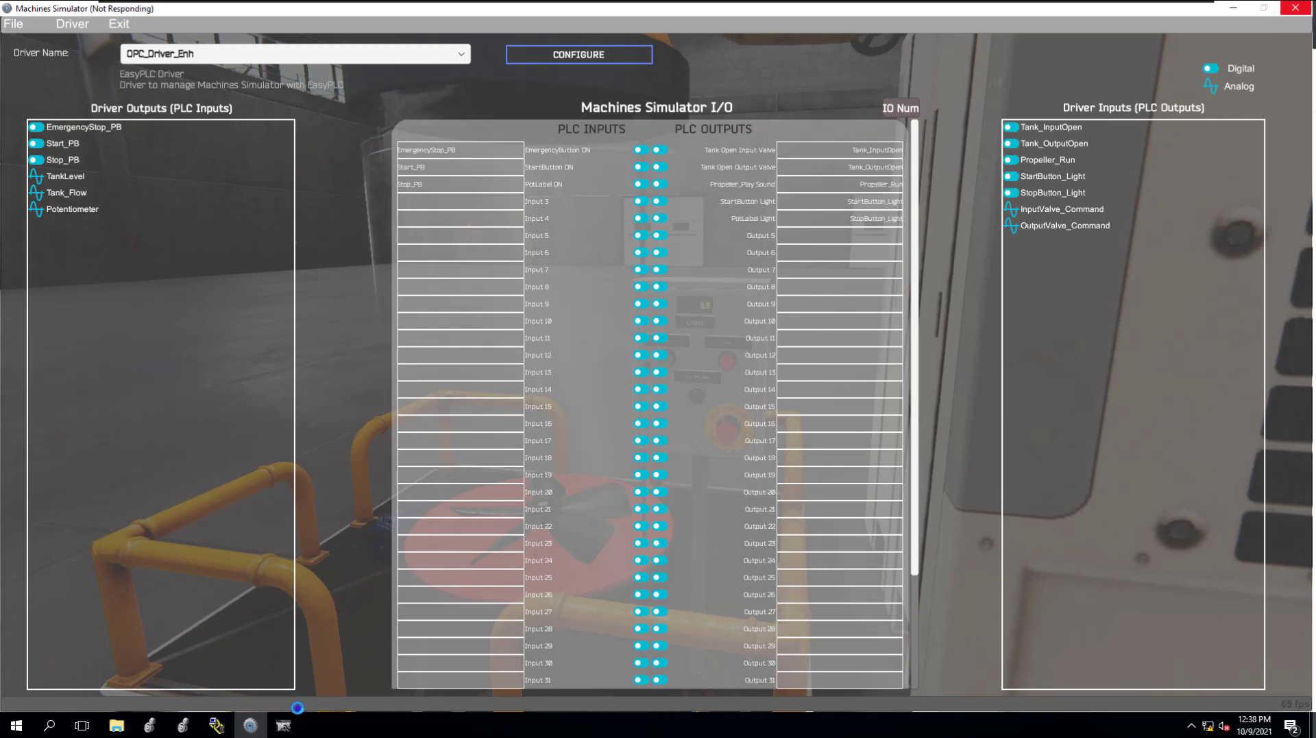
- Accept the OPC driver settings and auto-assign the driver signals to the I/O
{"action": "left_click", "coordinate": [318, 728]}
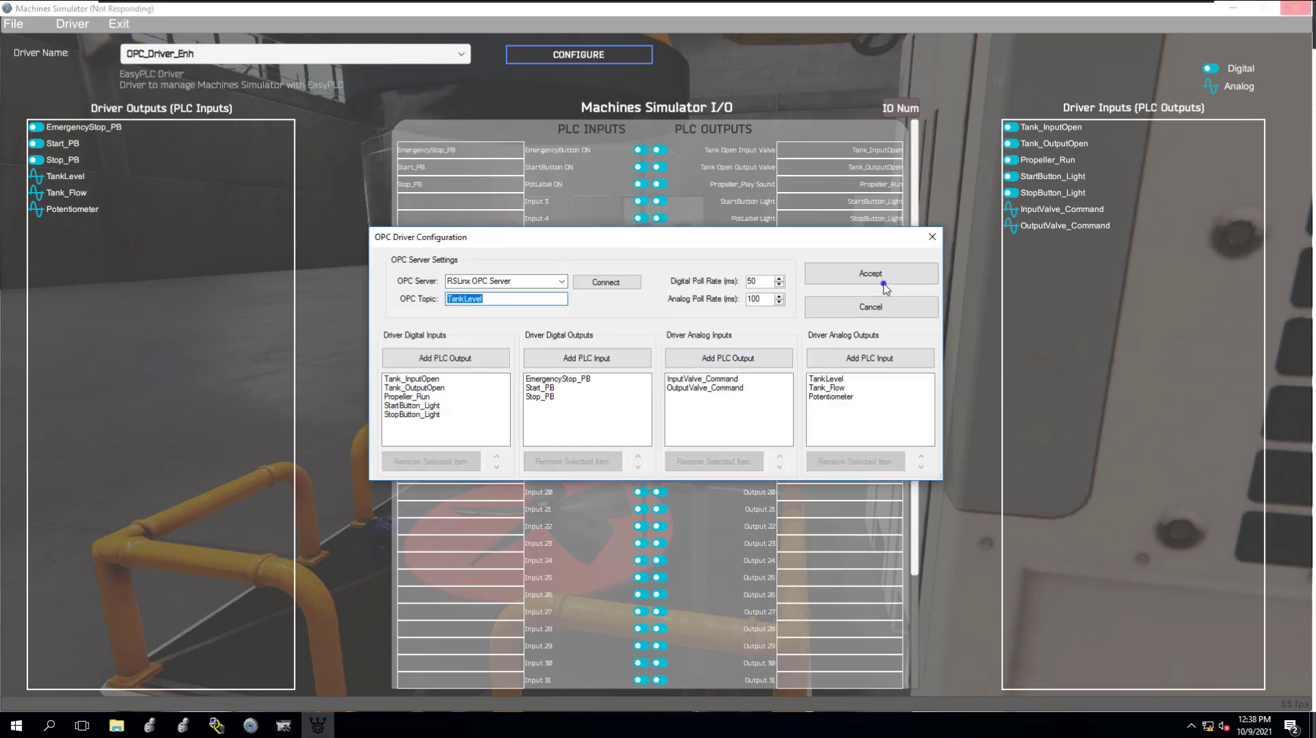
{"action": "left_click", "coordinate": [880, 276]}
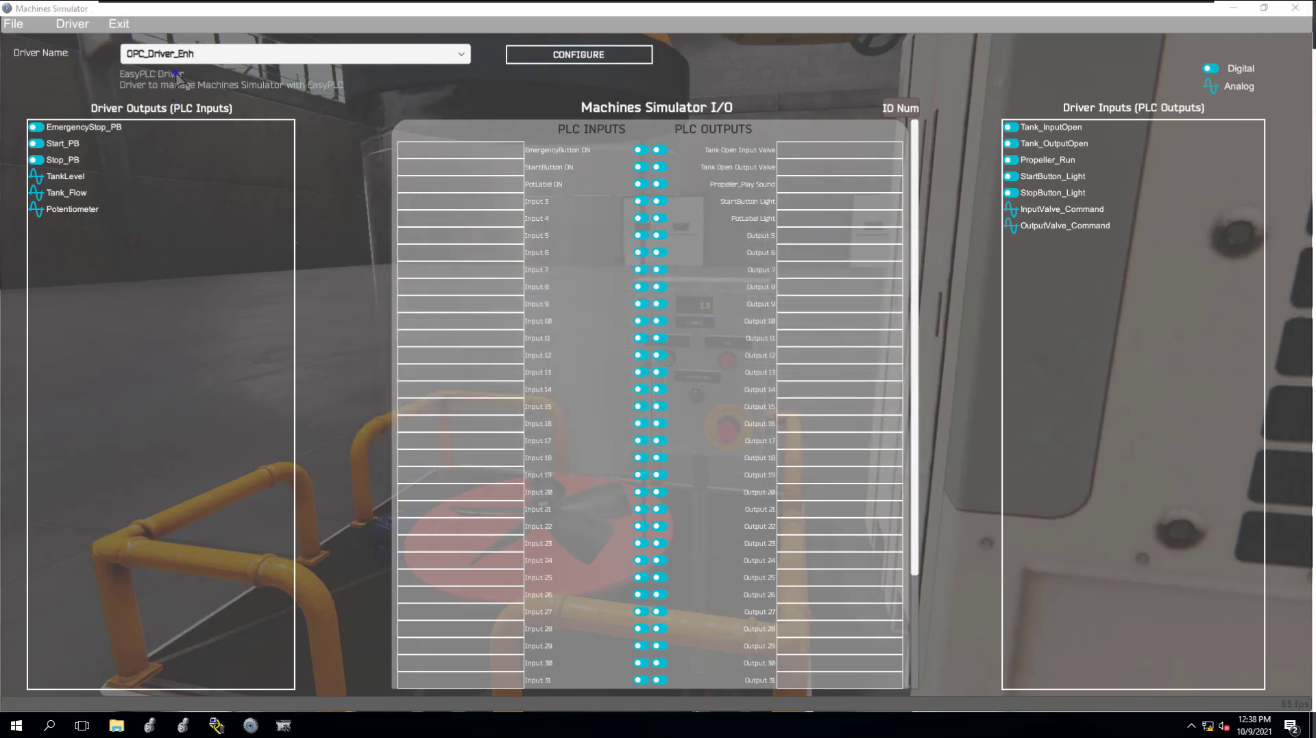
{"action": "left_click", "coordinate": [74, 24]}
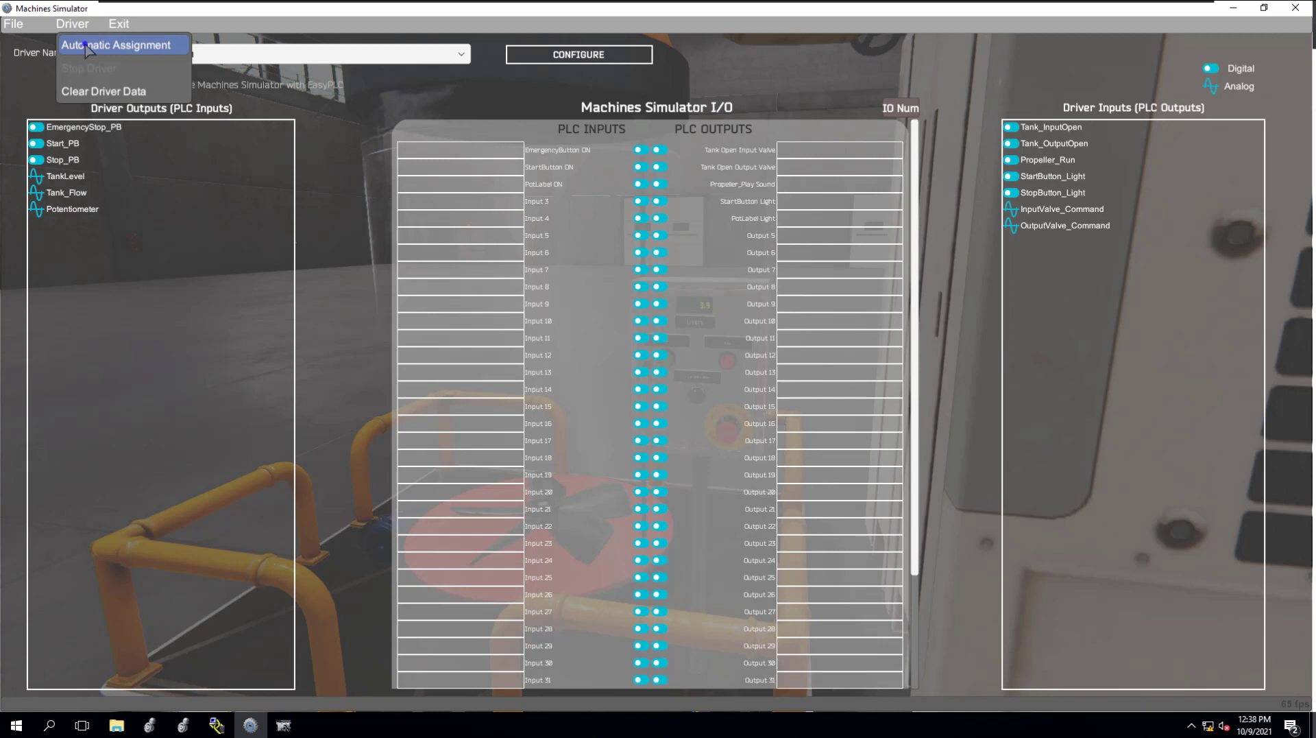
{"action": "left_click", "coordinate": [88, 45]}
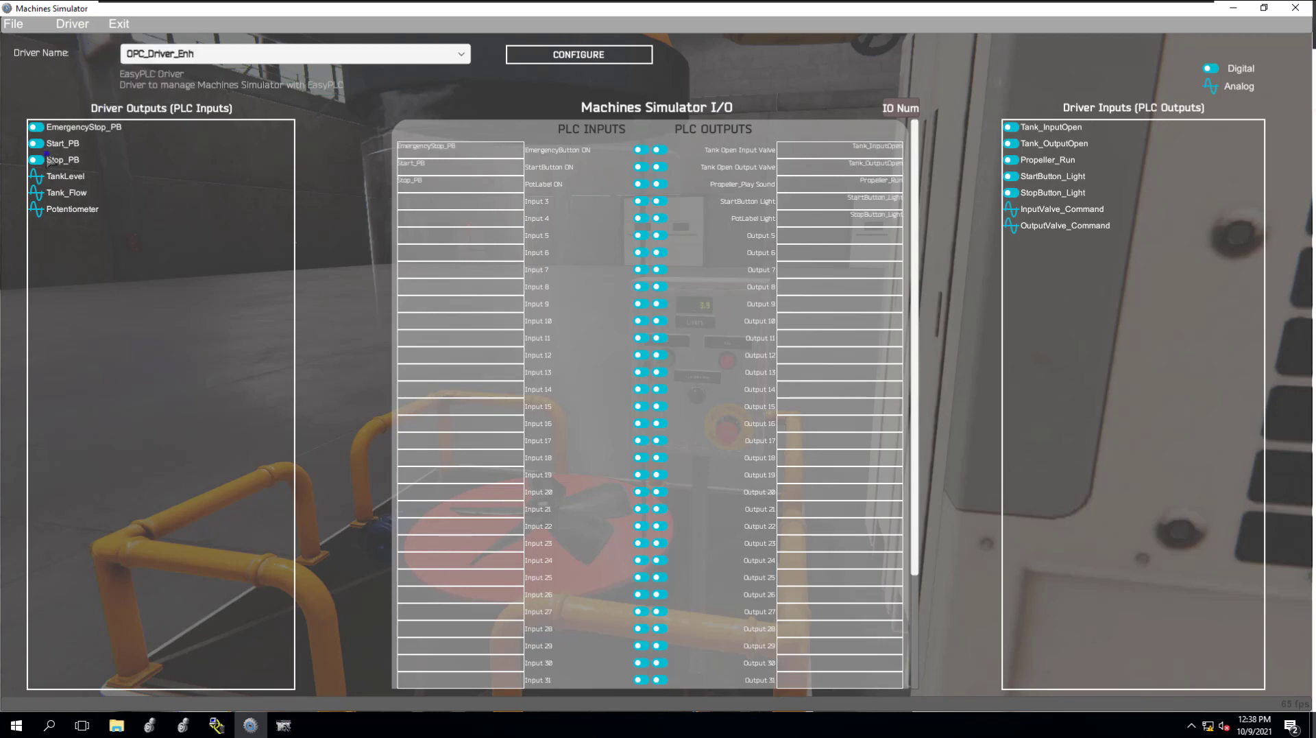
{"action": "mouse_move", "coordinate": [65, 128]}
{"action": "left_mouse_down"}
{"action": "mouse_move", "coordinate": [329, 176]}
{"action": "mouse_move", "coordinate": [105, 130]}
{"action": "left_mouse_up"}
- Review the tank tags' mappings to PLC inputs and outputs in the driver list
{"action": "left_click", "coordinate": [79, 27]}
{"action": "scroll", "coordinate": [480, 223], "scroll_direction": "down", "scroll_amount": 1}
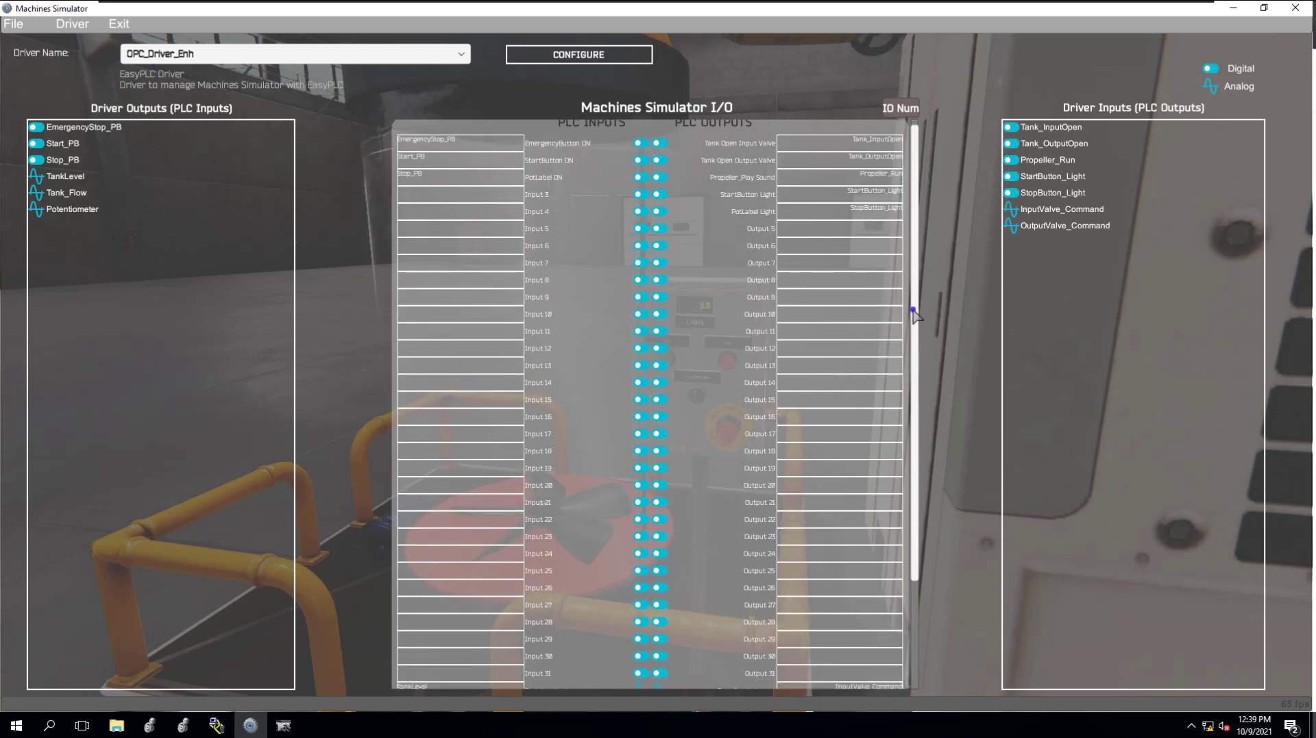
{"action": "left_click_drag", "start_coordinate": [913, 312], "coordinate": [909, 477]}
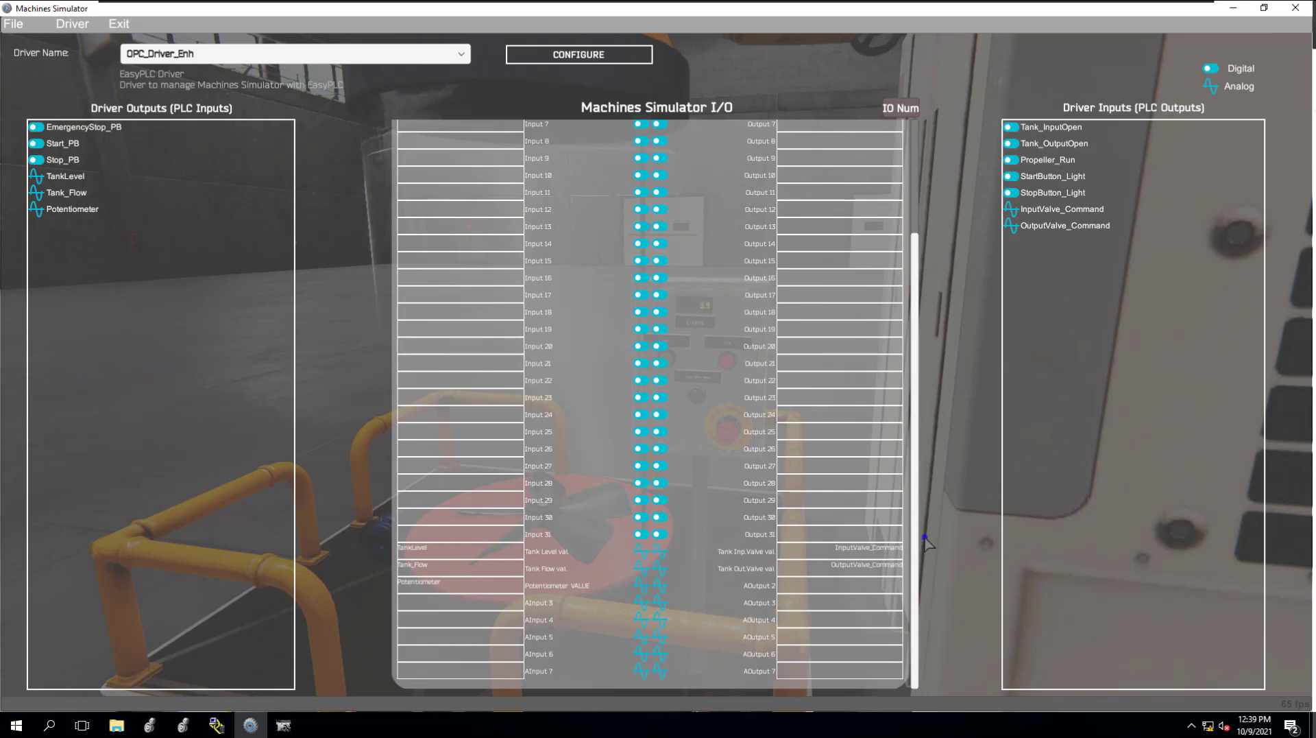
{"action": "left_click_drag", "start_coordinate": [916, 545], "coordinate": [930, 326]}
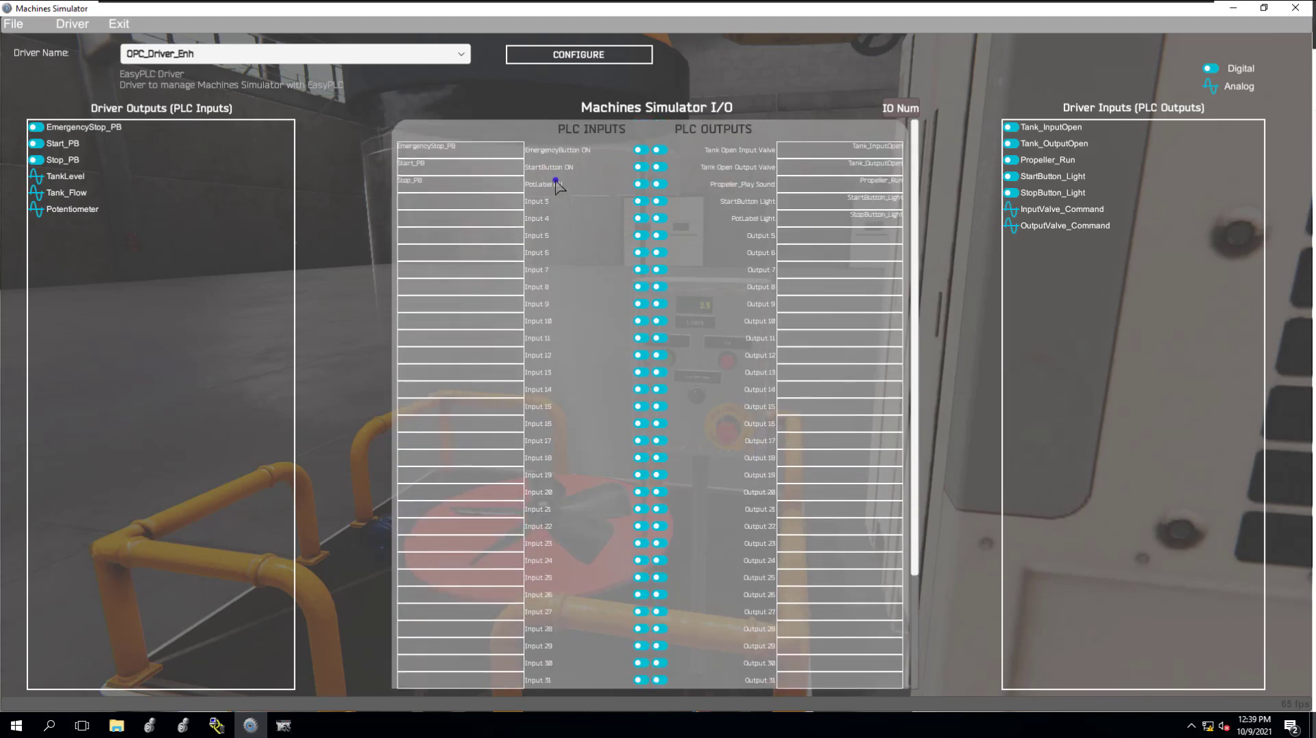
{"action": "left_click", "coordinate": [127, 25]}
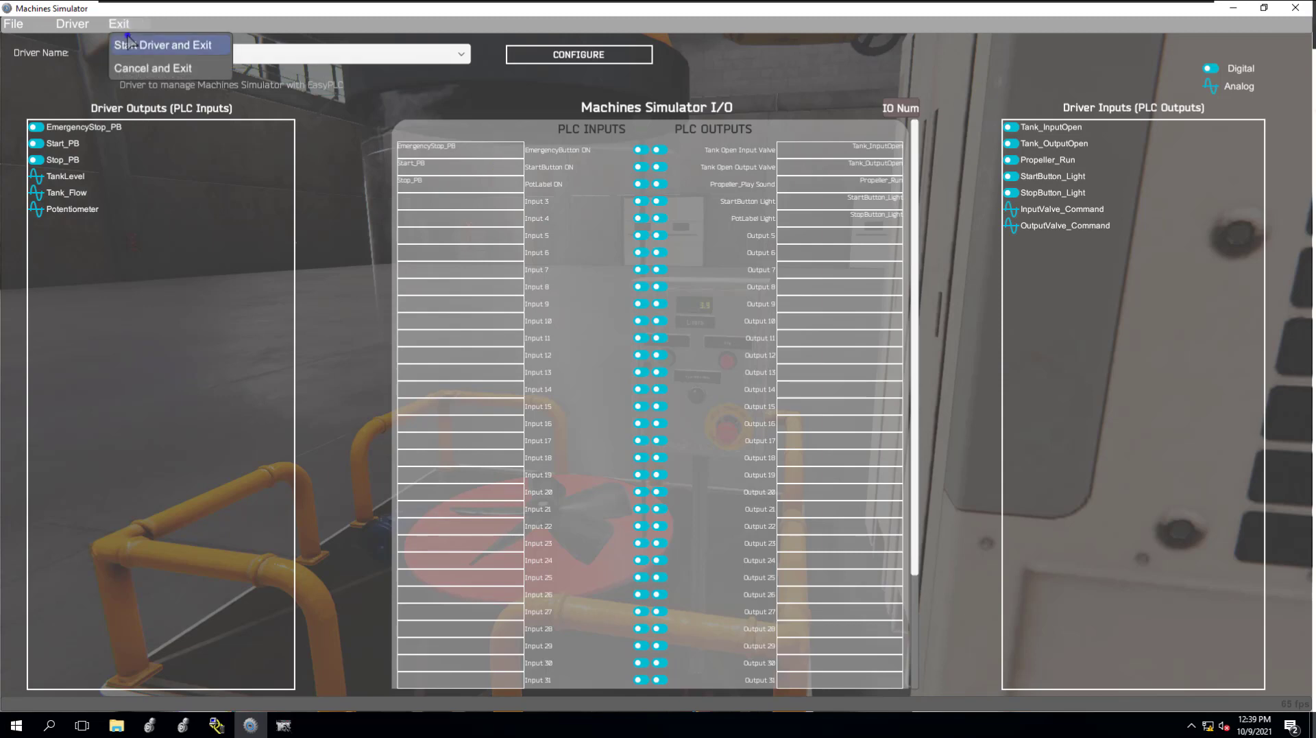
- Choose Start Driver and Exit so the tank scene runs with Driver Connected
{"action": "left_click", "coordinate": [133, 46]}
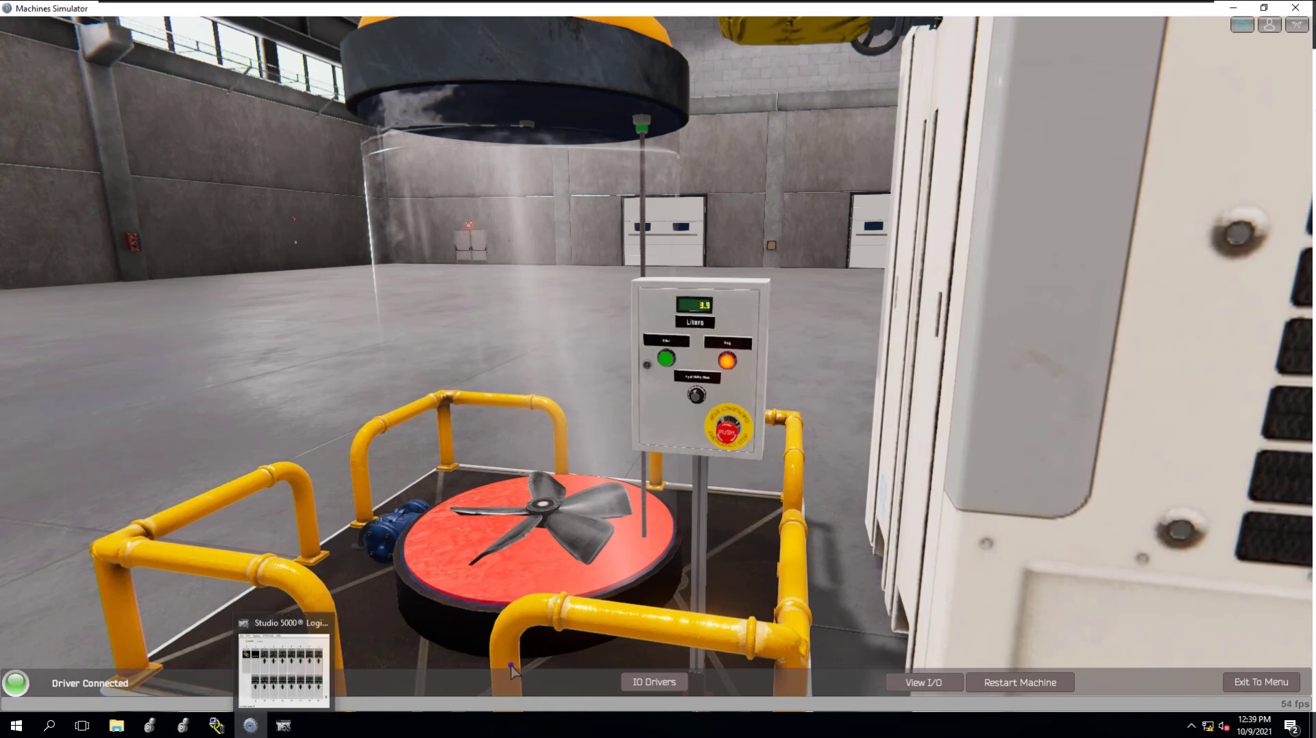
{"action": "mouse_move", "coordinate": [250, 726]}
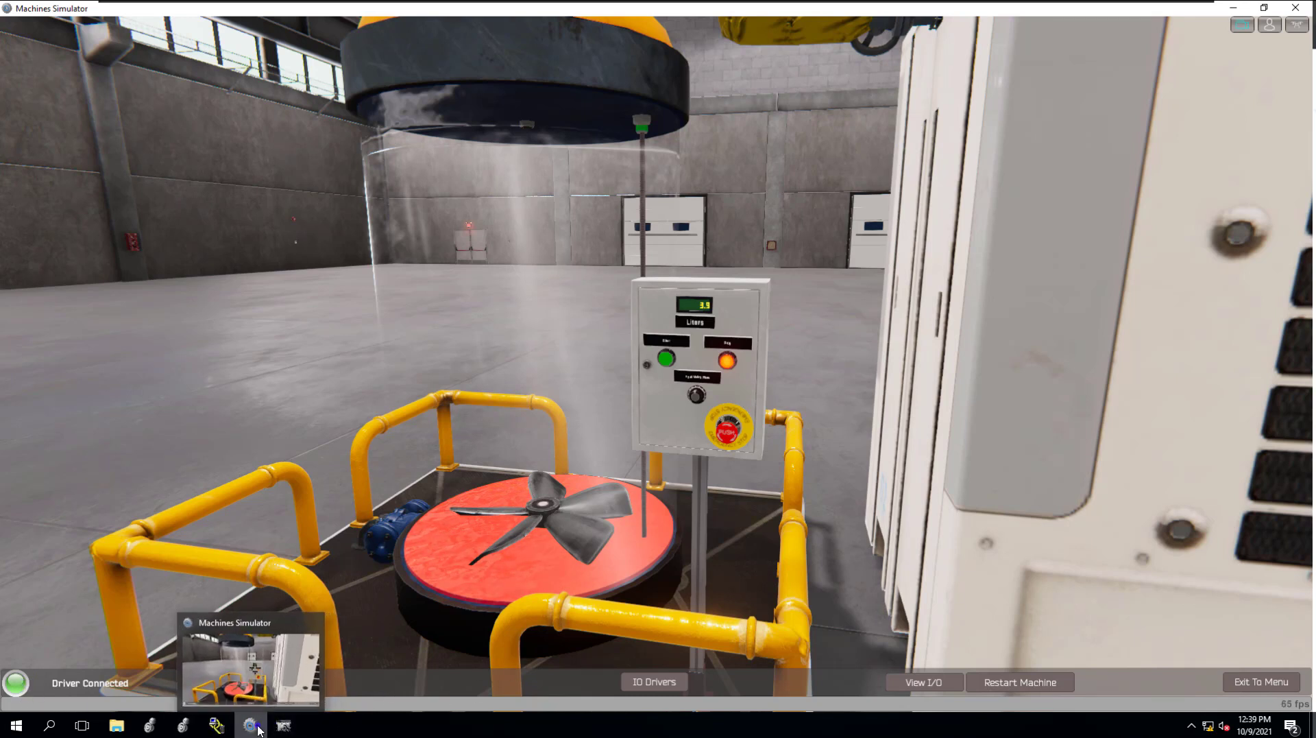
- Reopen RSLinx's TankLevel topic, confirm its EasyPLC_TankLevel data source, and close it
{"action": "left_click", "coordinate": [217, 725]}
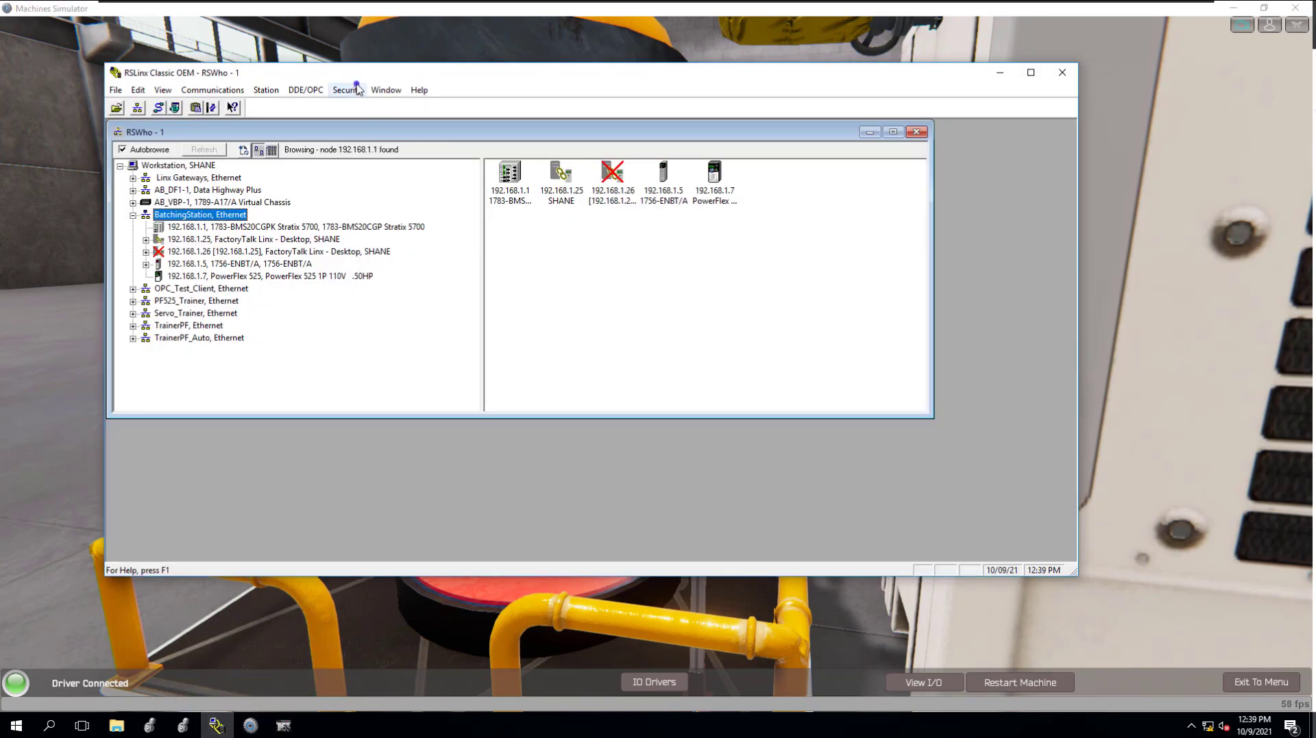
{"action": "left_click", "coordinate": [314, 97]}
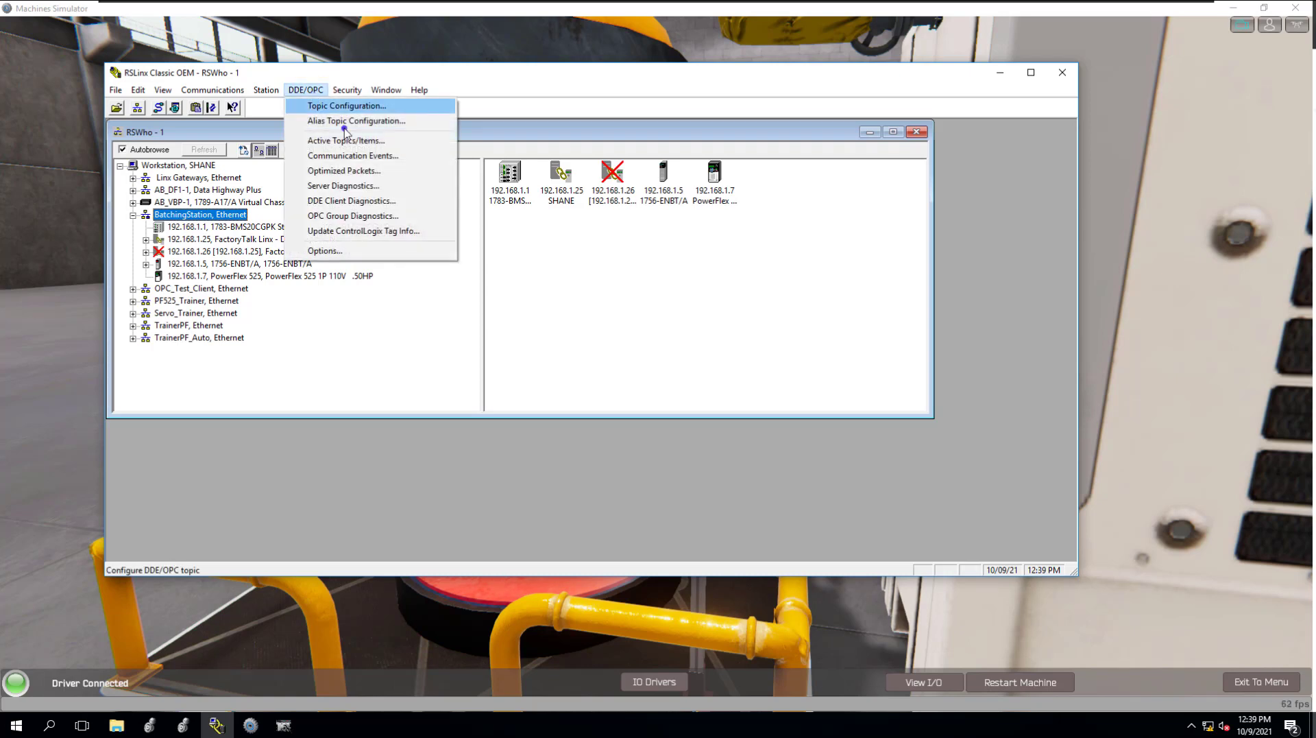
{"action": "left_click", "coordinate": [384, 112]}
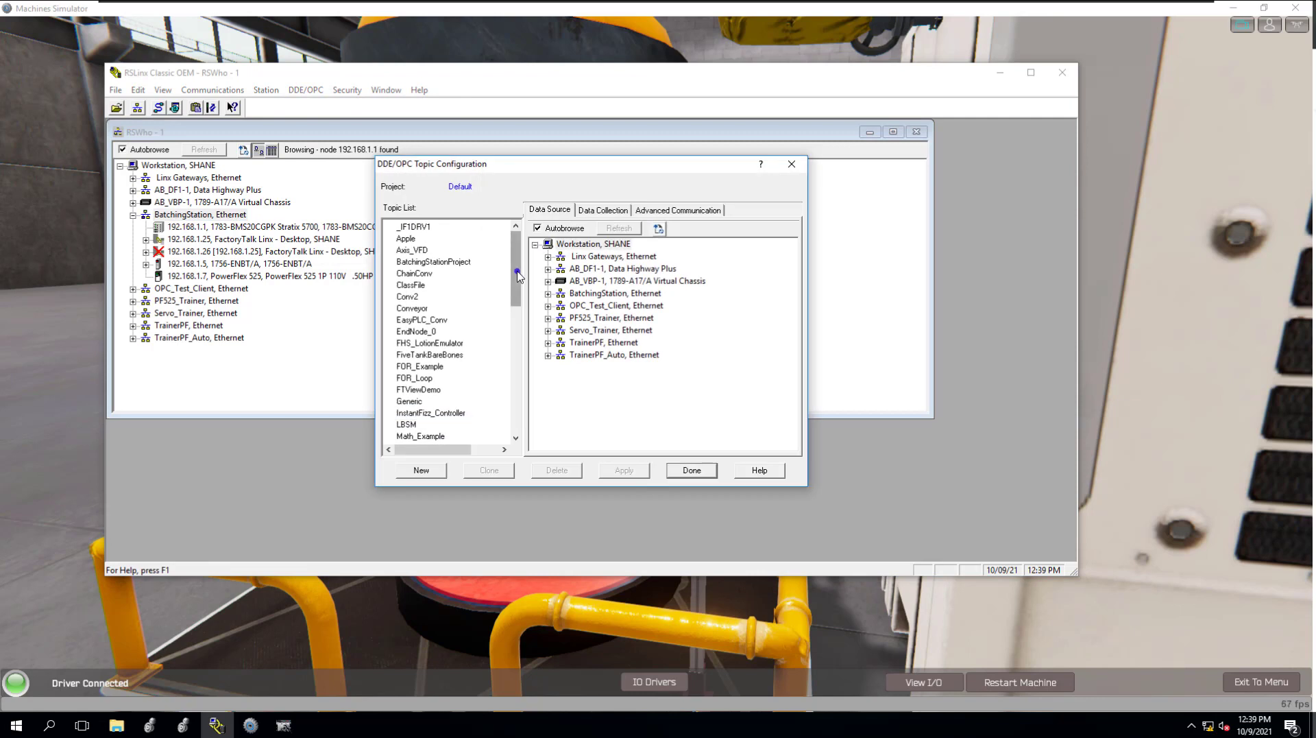
{"action": "left_click_drag", "start_coordinate": [517, 275], "coordinate": [512, 406]}
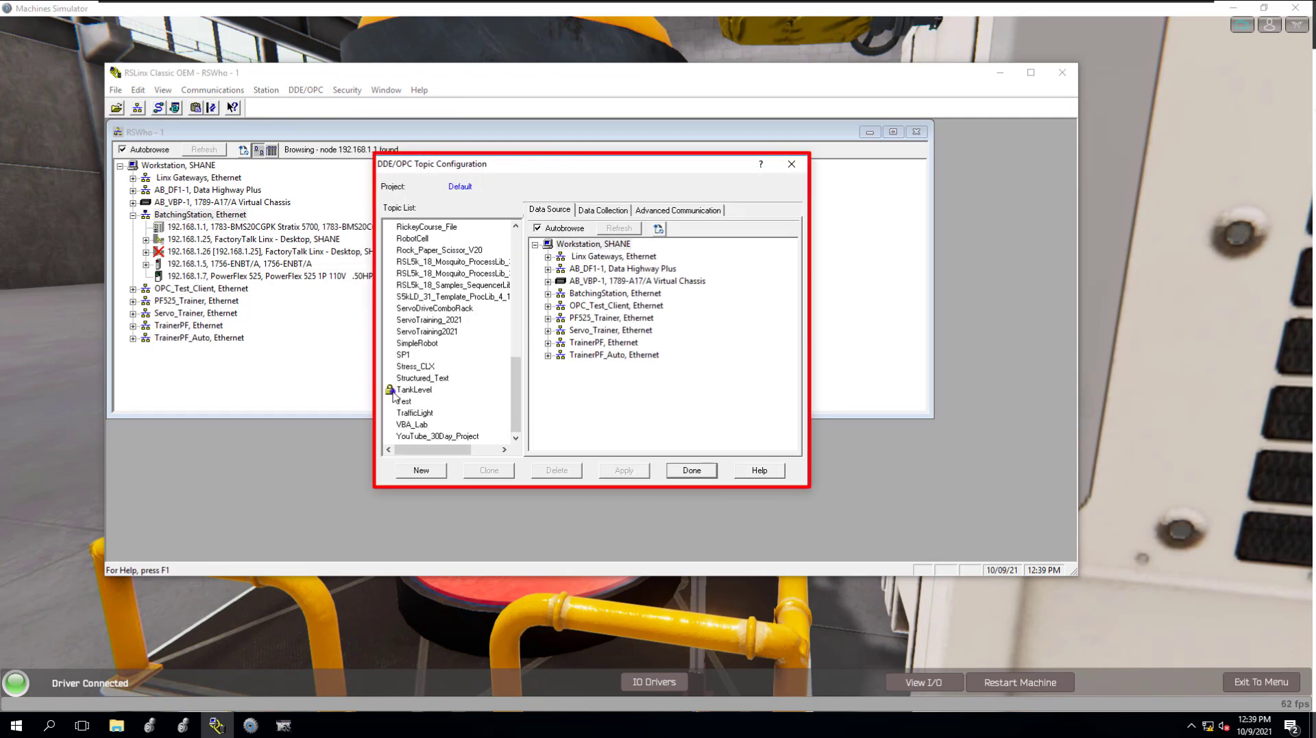
{"action": "left_click", "coordinate": [409, 390]}
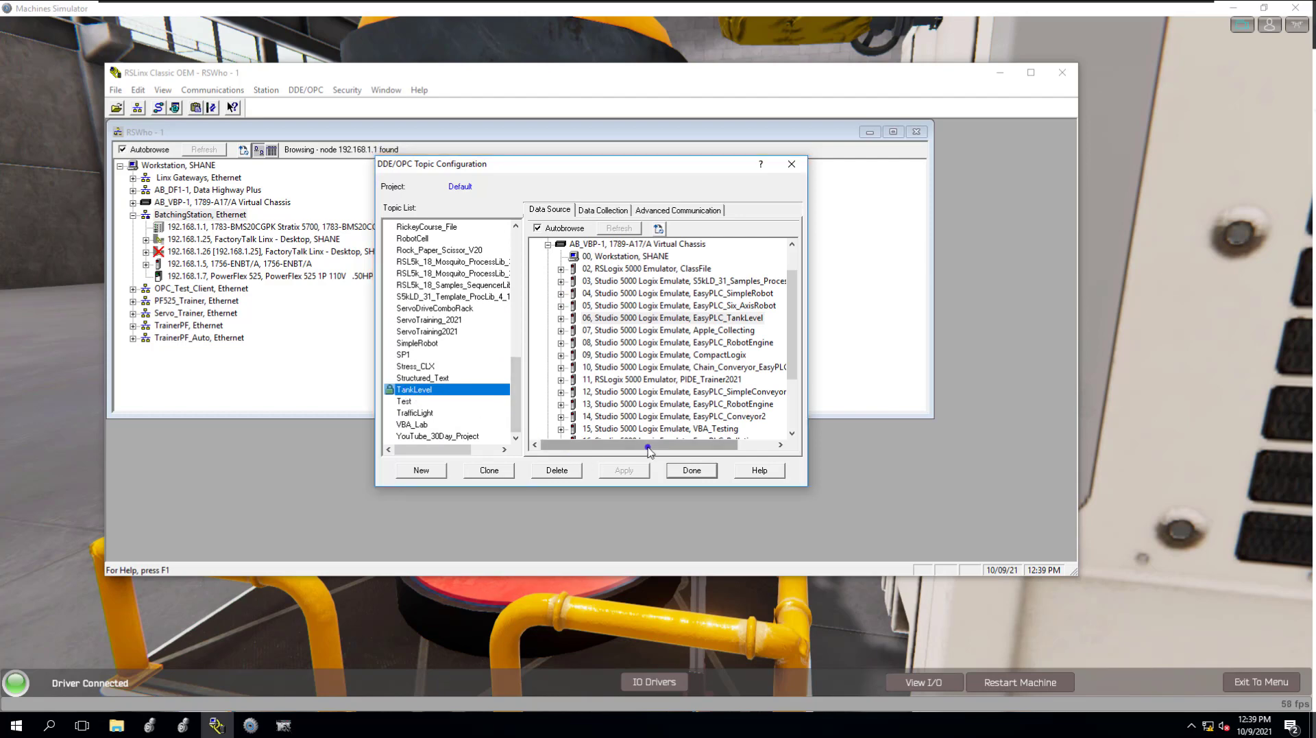
{"action": "left_click", "coordinate": [692, 469]}
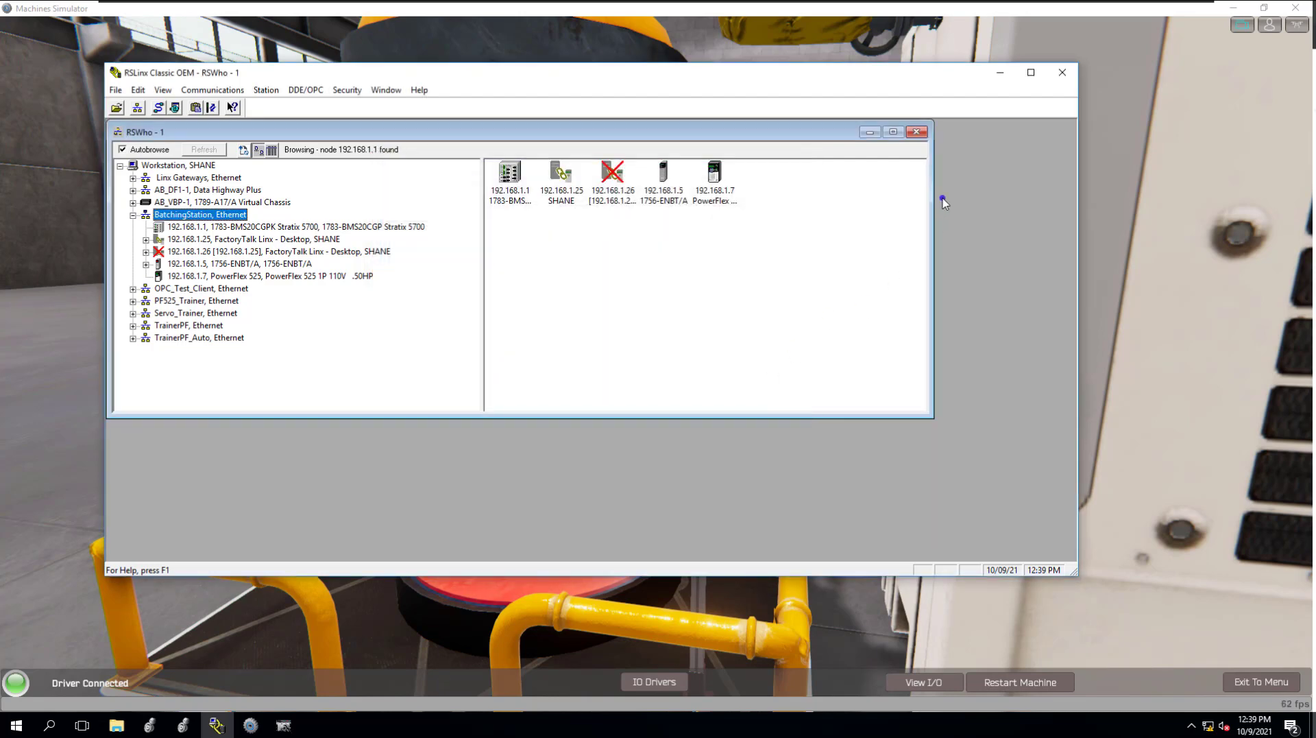
- Hide RSLinx, start the tank fill cycle, and show the simulator's live I/O values
{"action": "left_click", "coordinate": [1001, 73]}
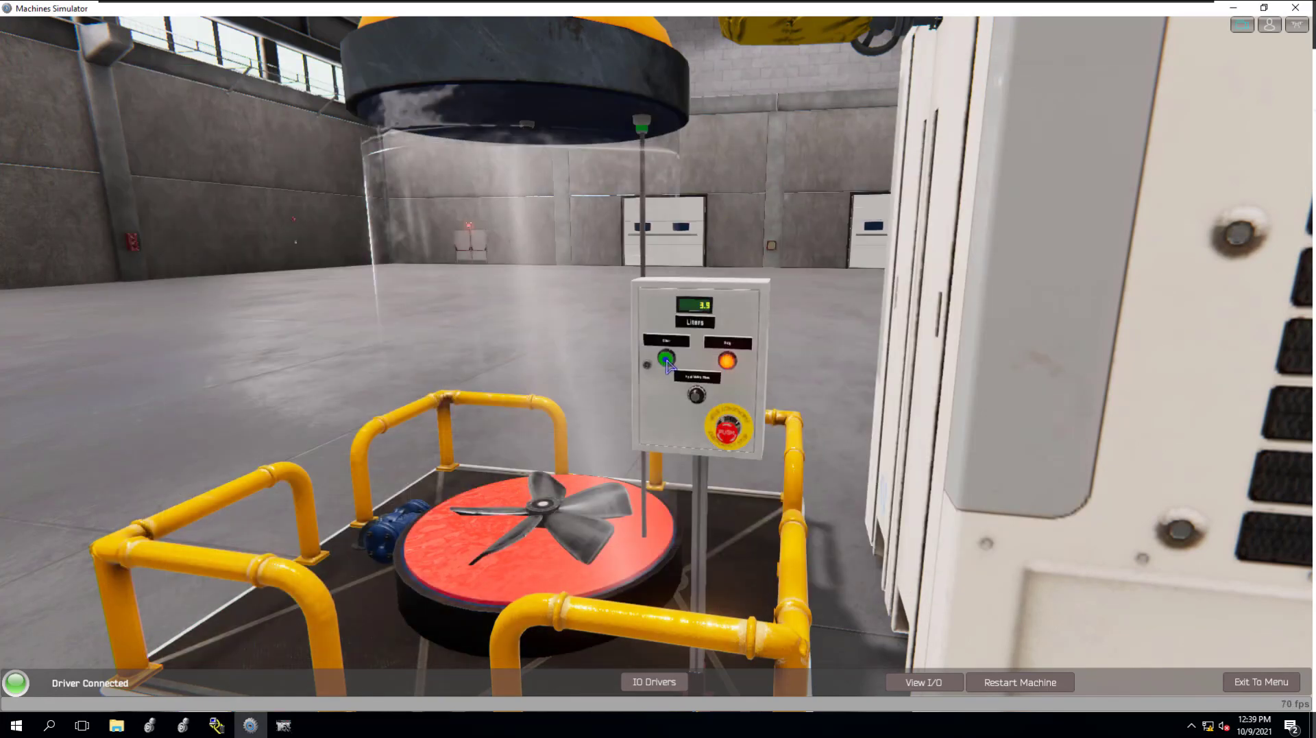
{"action": "left_click", "coordinate": [664, 364]}
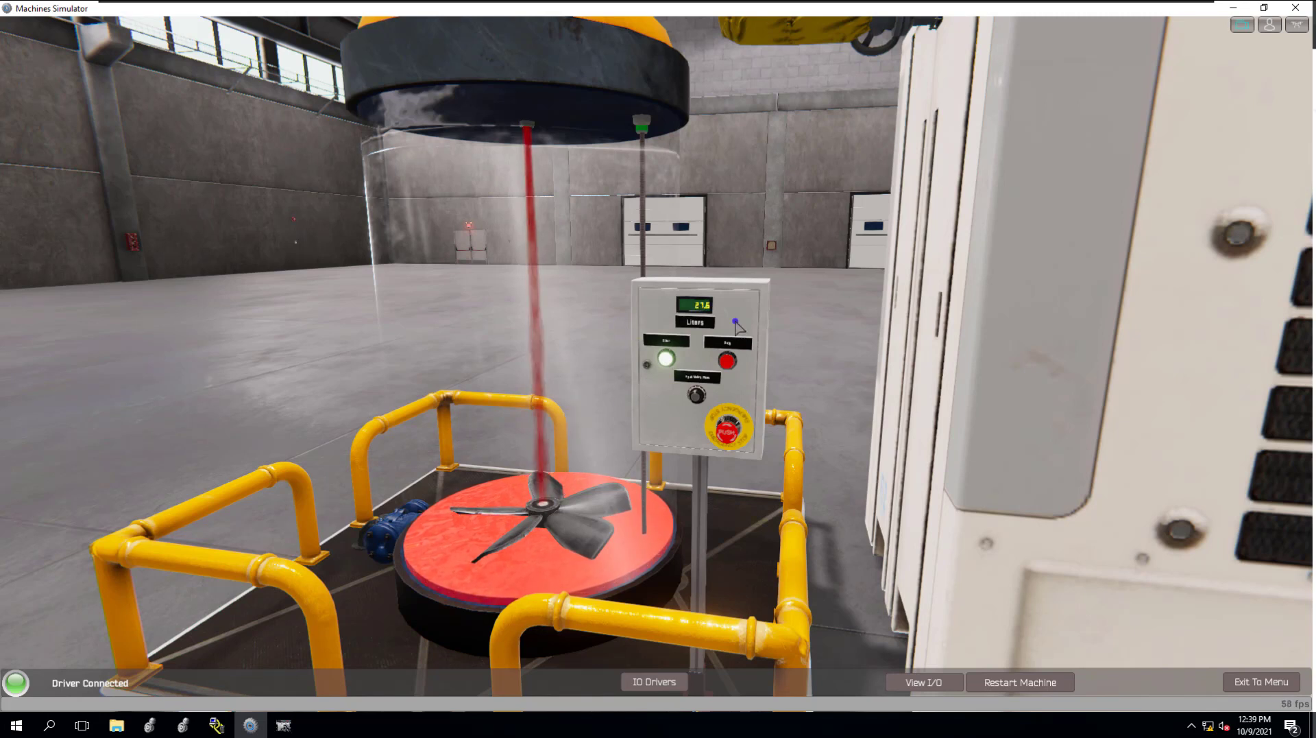
{"action": "left_click", "coordinate": [919, 681]}
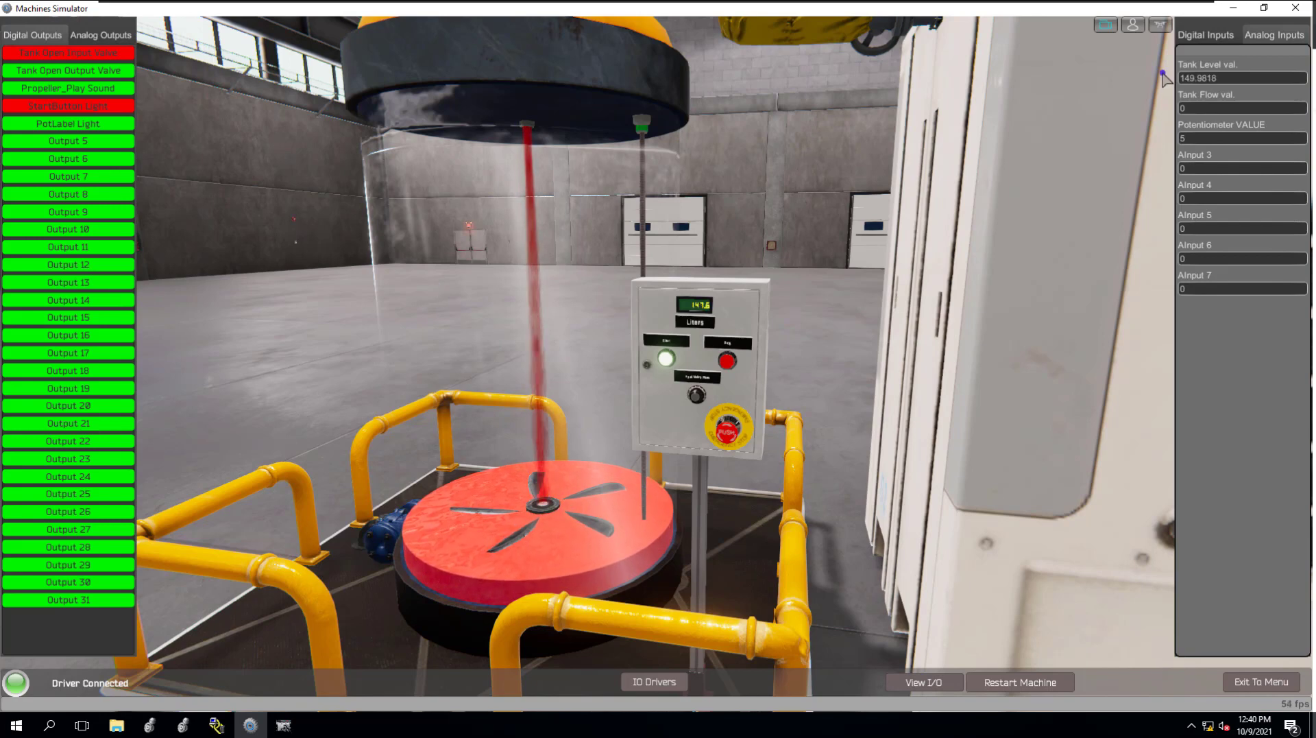
- Restore the simulator and Logix Designer windows and close the Controller Organizer
{"action": "left_click", "coordinate": [1264, 9]}
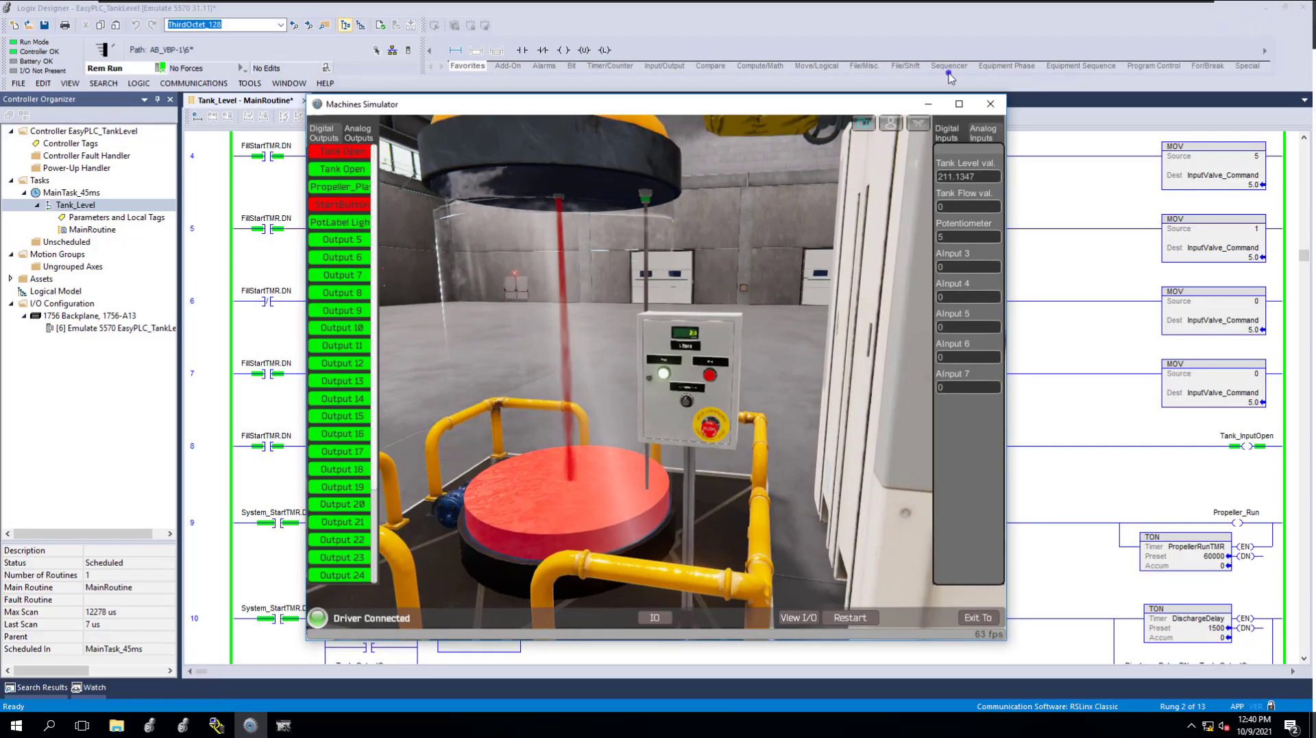
{"action": "left_click_drag", "start_coordinate": [879, 93], "coordinate": [1166, 81]}
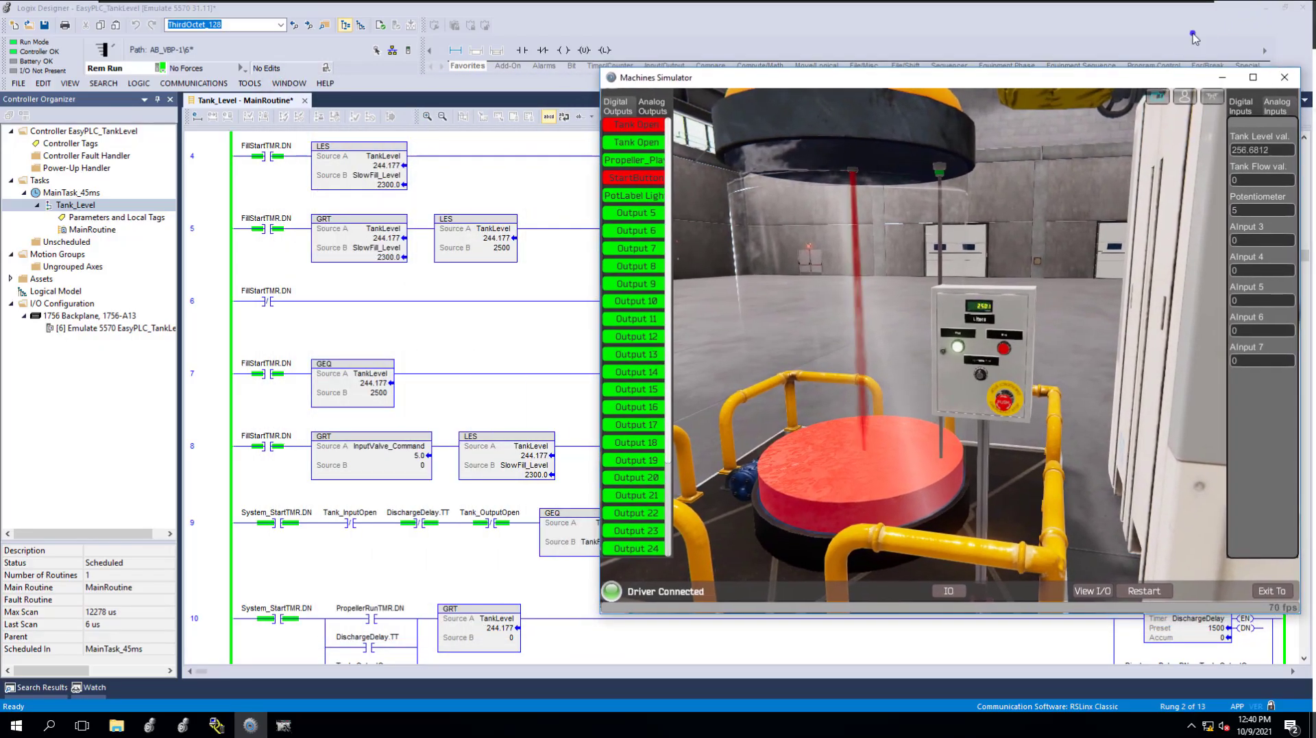
{"action": "left_click", "coordinate": [1282, 9]}
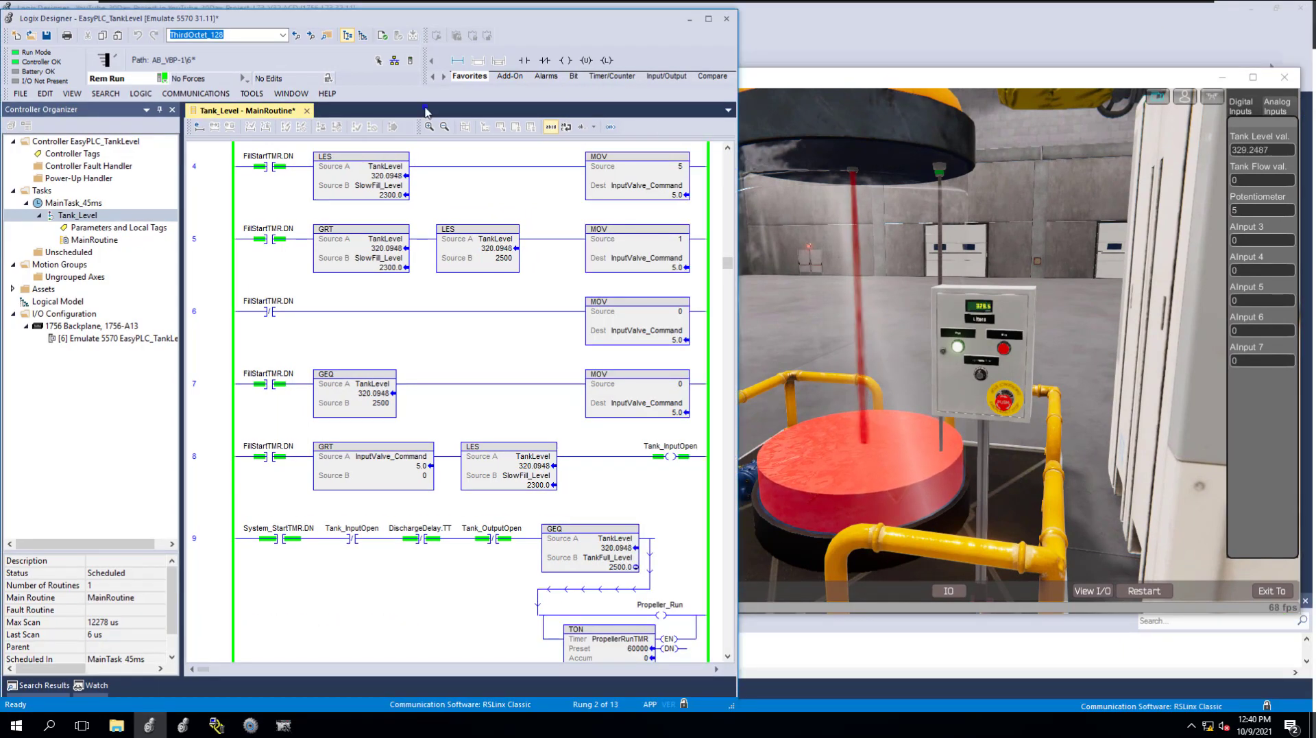
{"action": "left_click", "coordinate": [172, 109]}
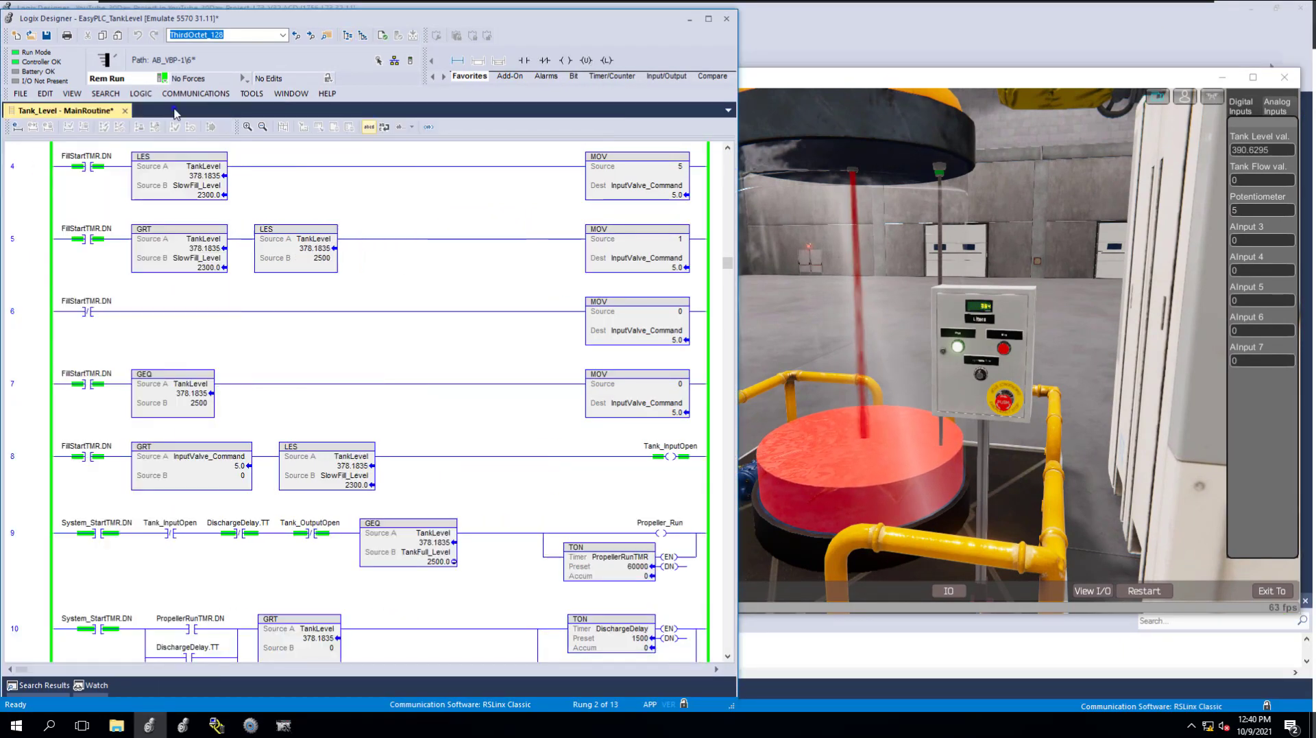
- Hide the simulator's I/O panels and fit its window to the right half
{"action": "left_click_drag", "start_coordinate": [887, 86], "coordinate": [881, 73]}
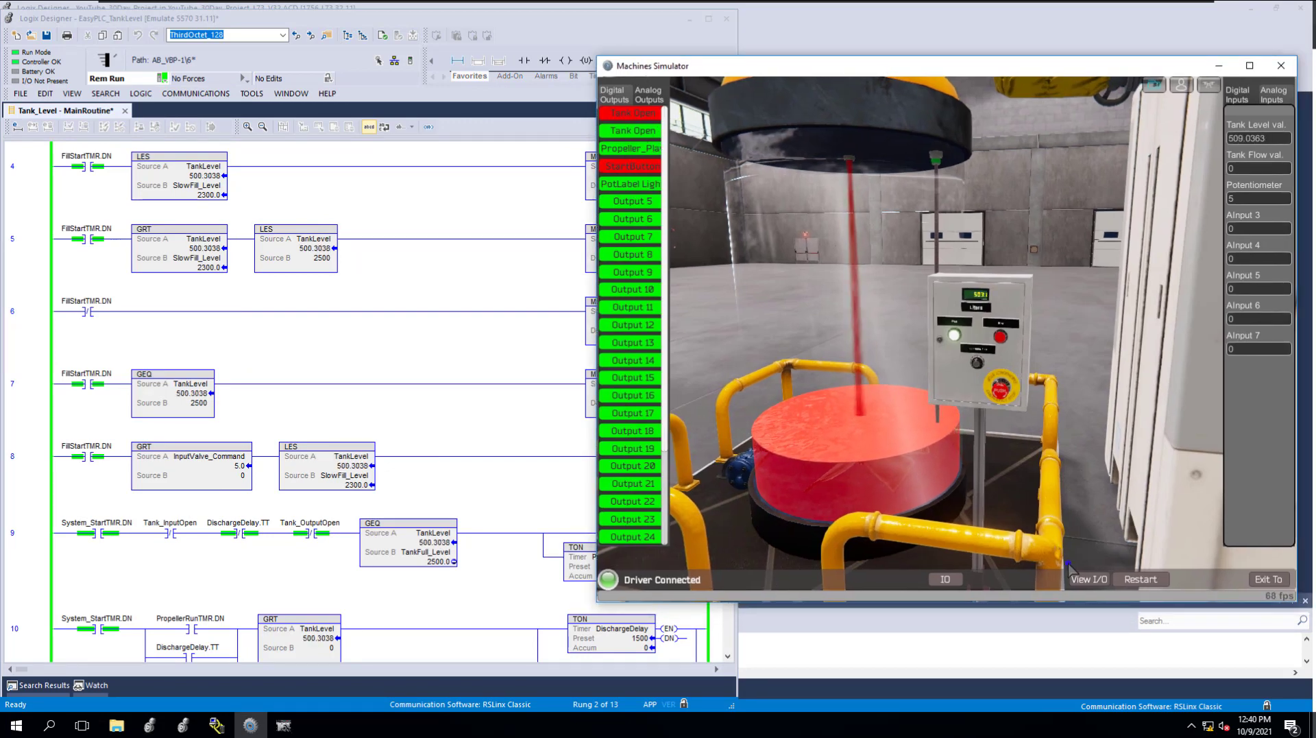
{"action": "left_click", "coordinate": [749, 382]}
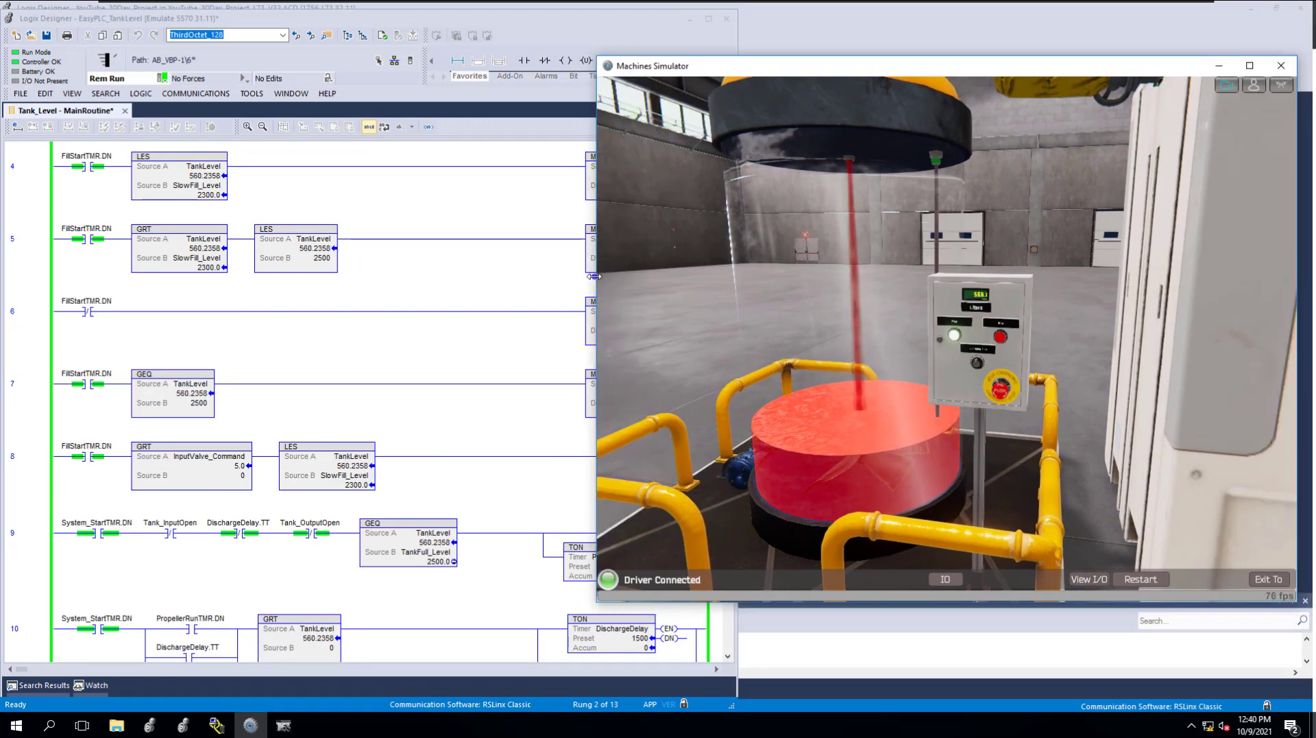
{"action": "left_click_drag", "start_coordinate": [597, 245], "coordinate": [739, 245]}
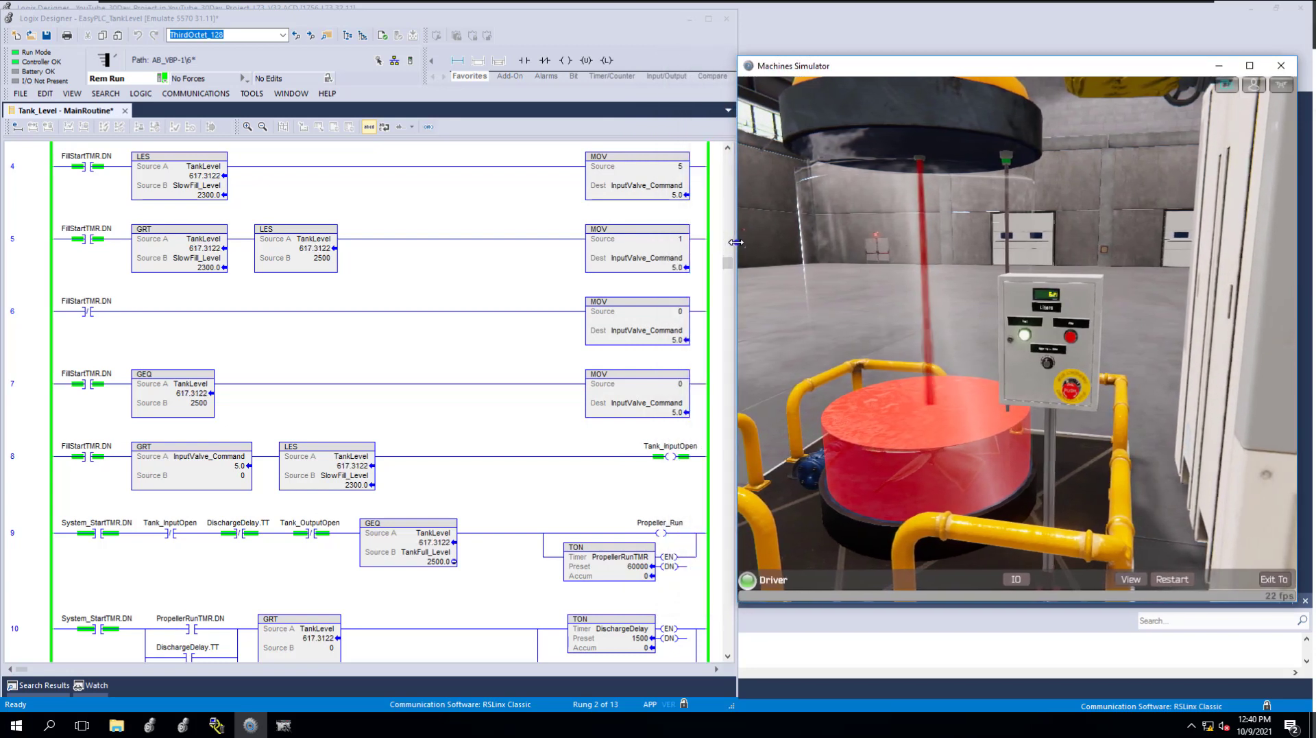
{"action": "left_click_drag", "start_coordinate": [992, 71], "coordinate": [993, 18]}
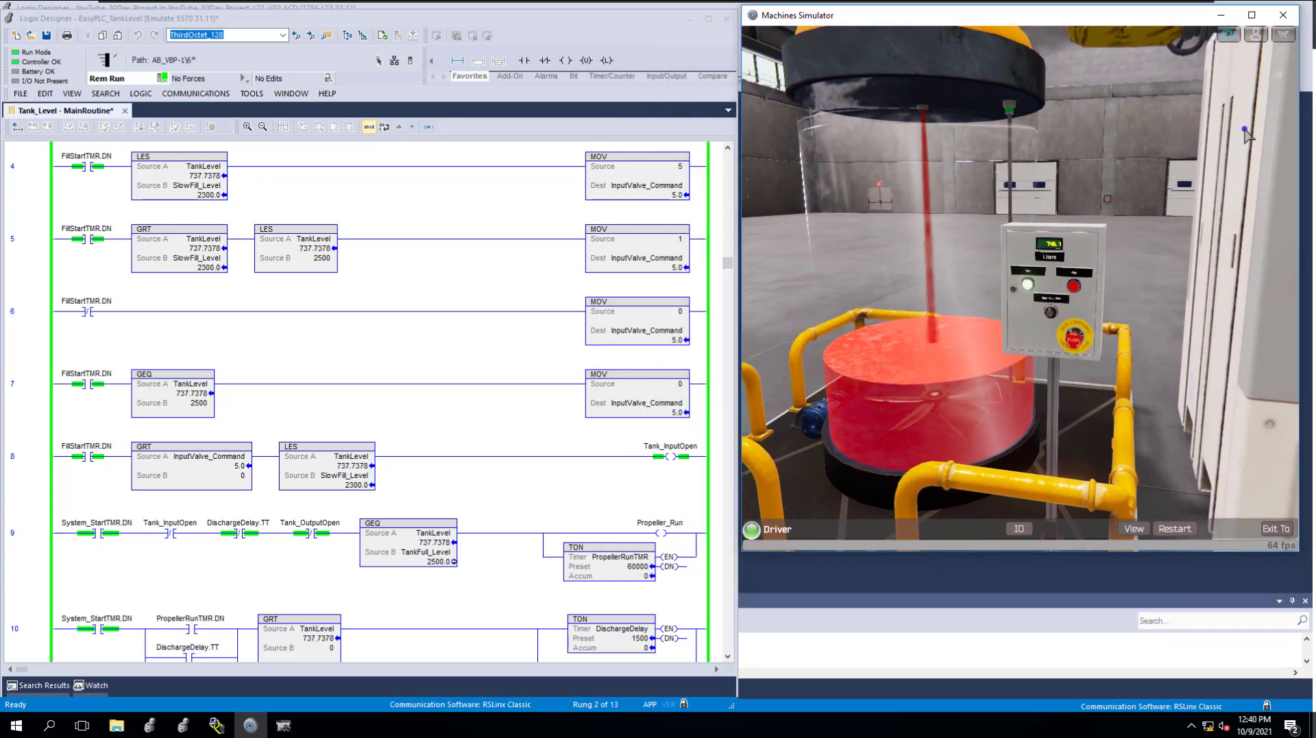
{"action": "left_click_drag", "start_coordinate": [1299, 139], "coordinate": [1311, 139]}
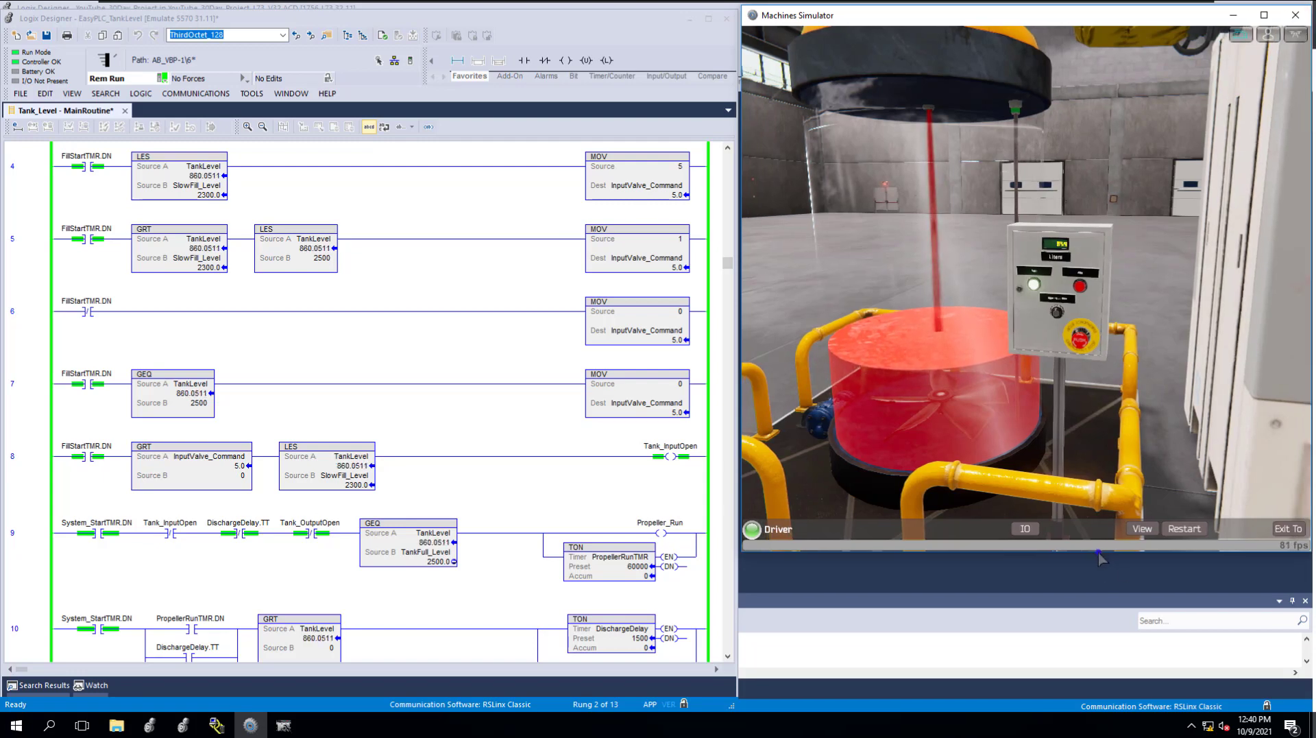
{"action": "left_click_drag", "start_coordinate": [1105, 550], "coordinate": [1056, 696]}
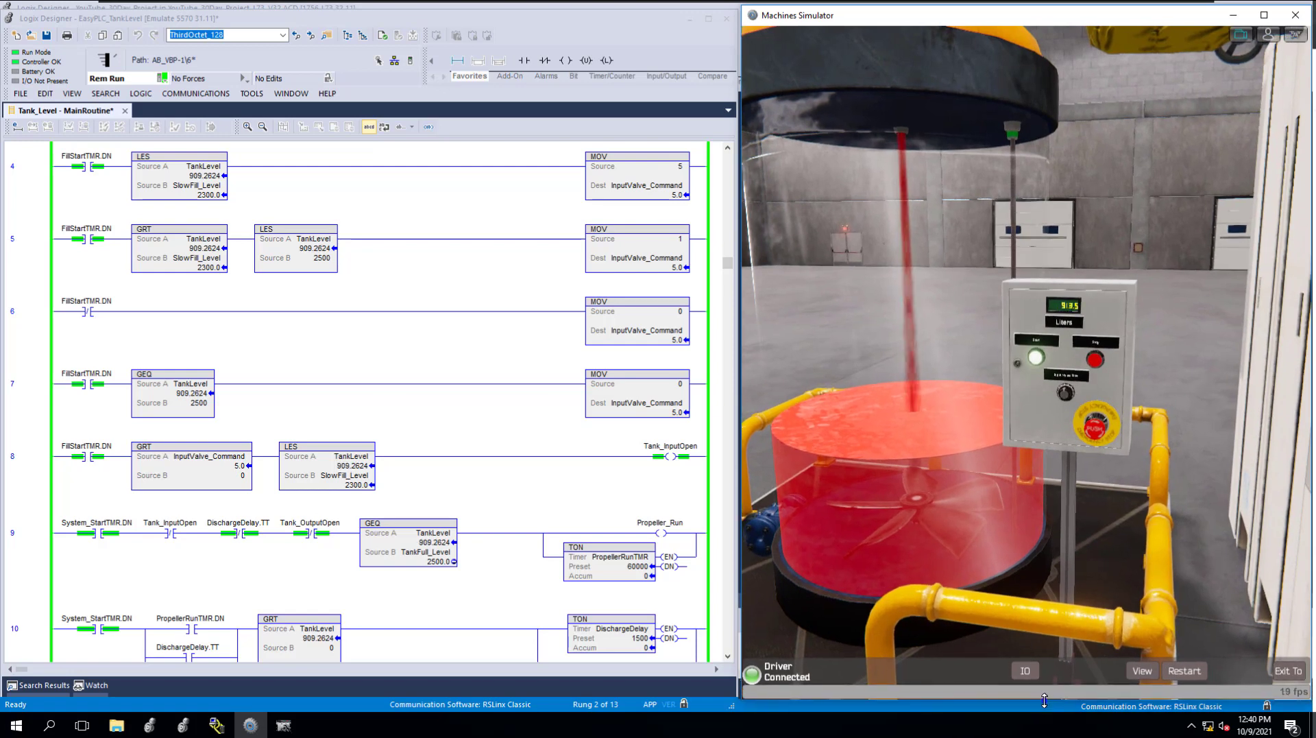
- Scroll to rung 1, stop the tank mid-fill, and check the start/stop rung
{"action": "left_click", "coordinate": [403, 329]}
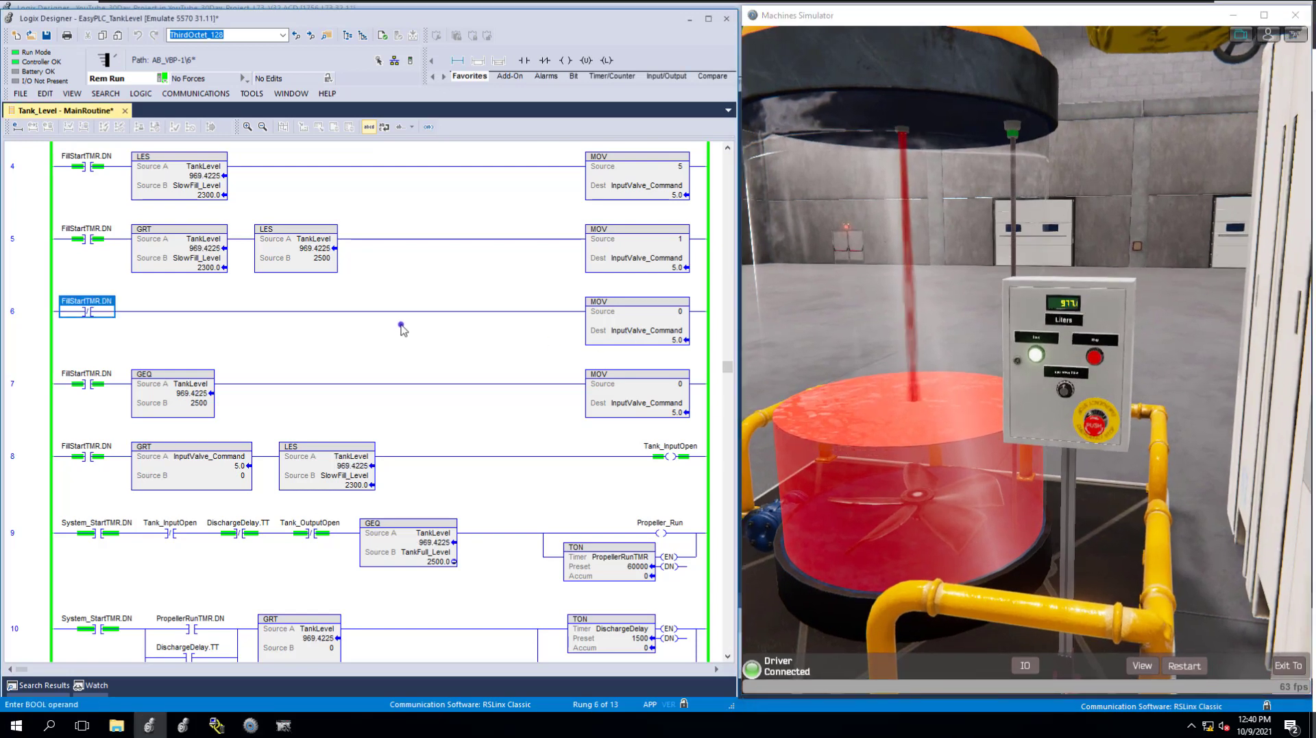
{"action": "scroll", "coordinate": [358, 323], "scroll_direction": "up", "scroll_amount": 3}
{"action": "scroll", "coordinate": [356, 321], "scroll_direction": "up", "scroll_amount": 5}
{"action": "scroll", "coordinate": [354, 320], "scroll_direction": "up", "scroll_amount": 3}
{"action": "scroll", "coordinate": [354, 320], "scroll_direction": "up", "scroll_amount": 3}
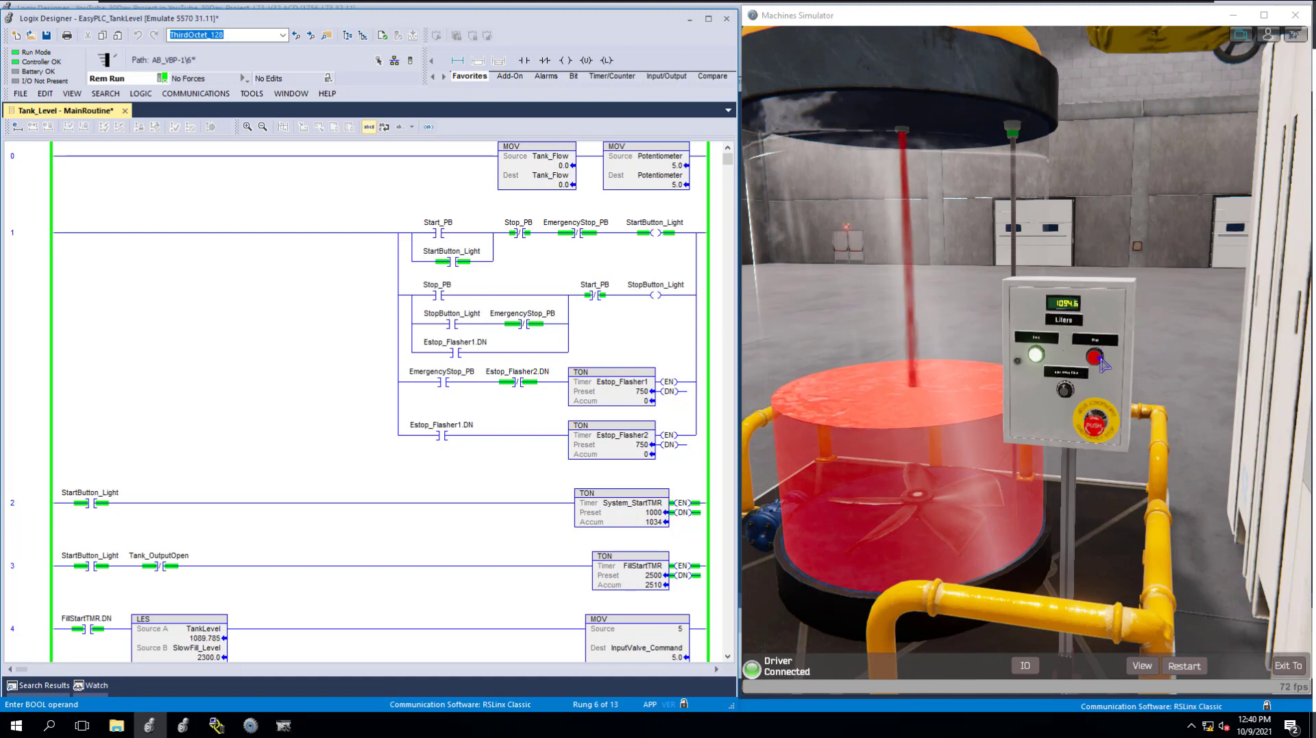
{"action": "left_click", "coordinate": [1020, 376]}
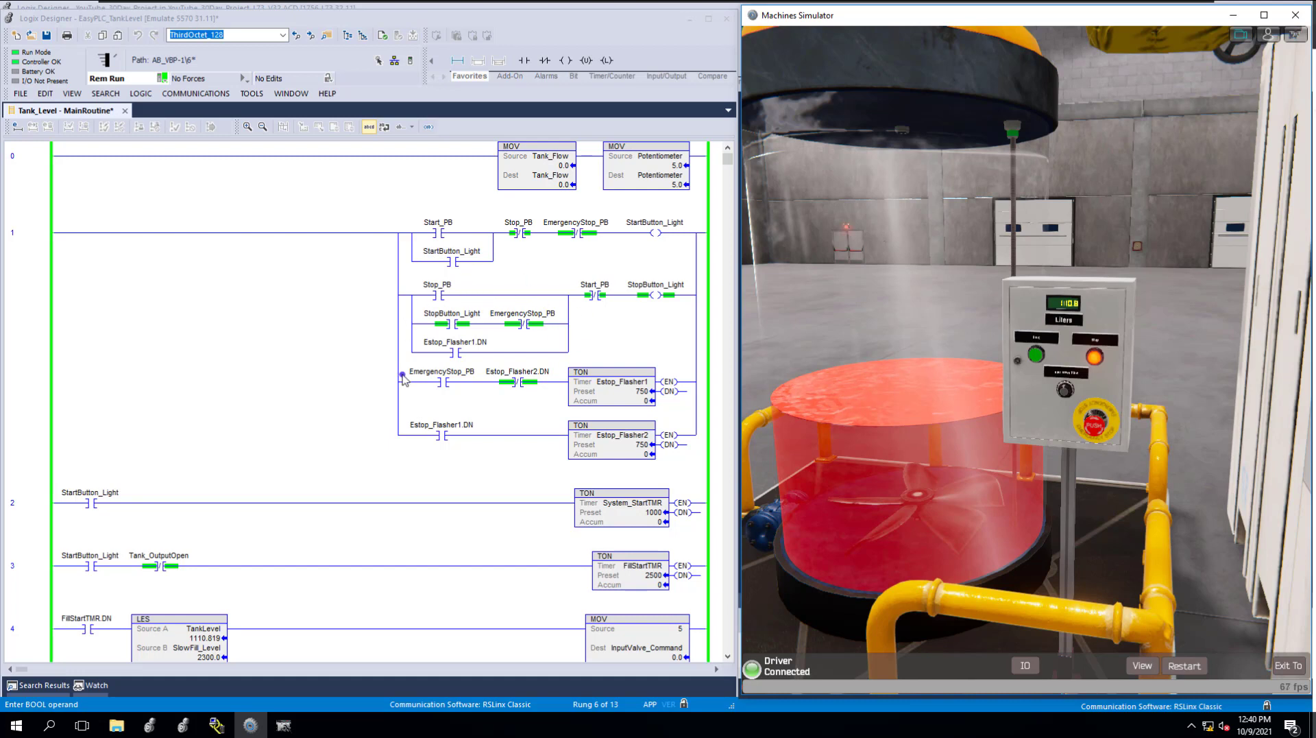
{"action": "left_click", "coordinate": [336, 375]}
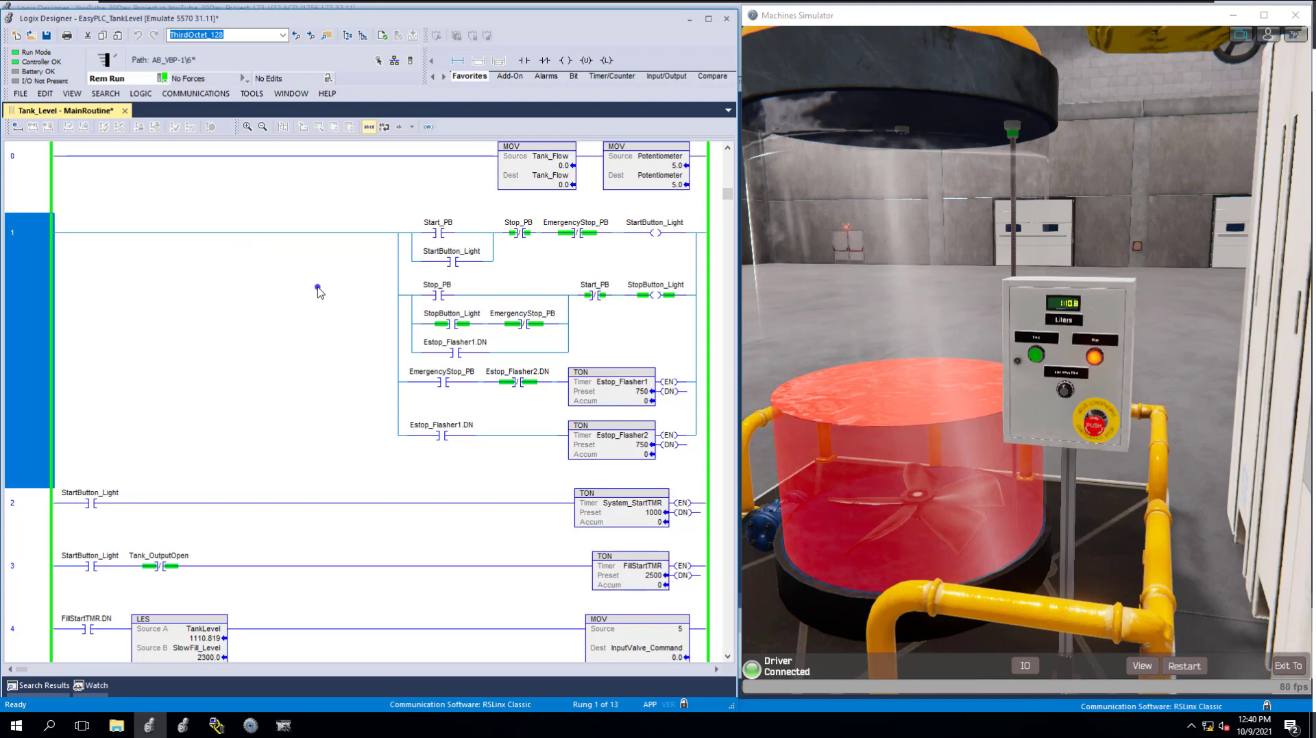
{"action": "scroll", "coordinate": [318, 291], "scroll_direction": "down", "scroll_amount": 1}
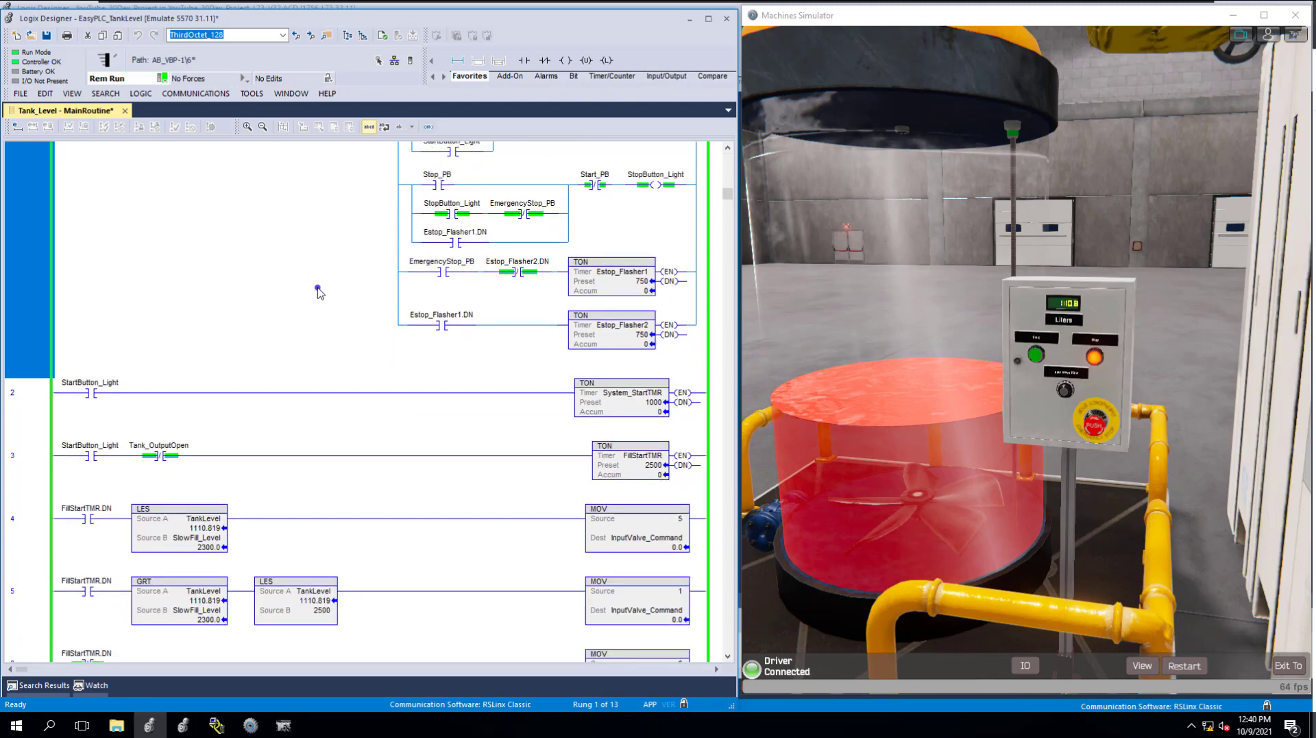
- Restart the tank fill from the simulator while following the Start_PB and StartButton_Light rungs
{"action": "left_click", "coordinate": [450, 186]}
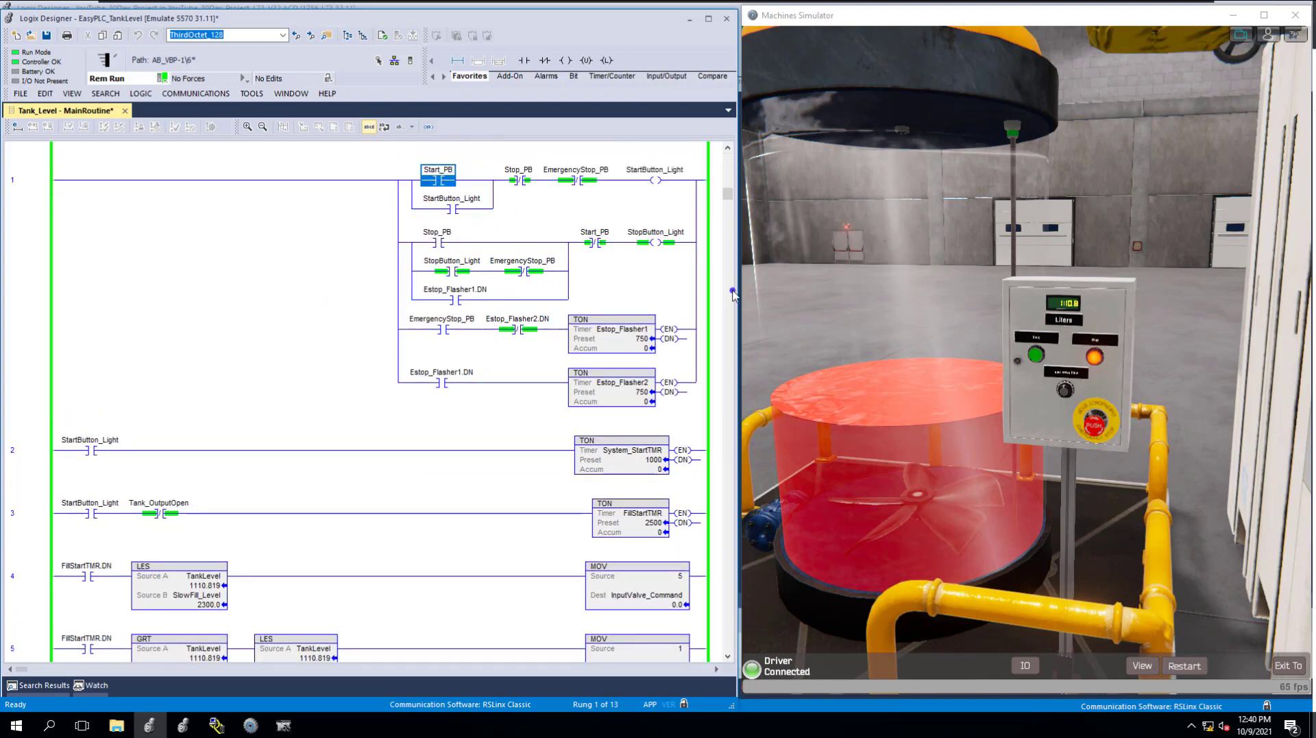
{"action": "left_click", "coordinate": [1043, 365]}
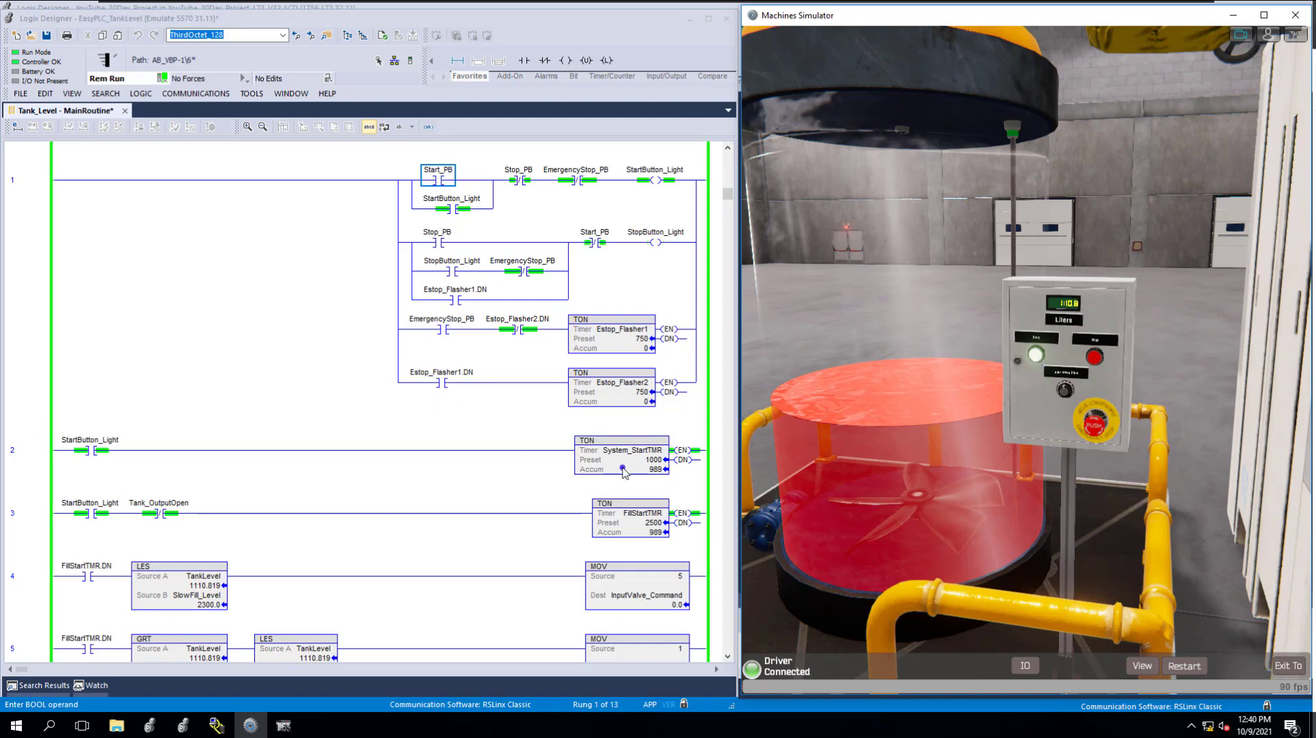
{"action": "key", "text": "Down"}
{"action": "scroll", "coordinate": [559, 473], "scroll_direction": "down", "scroll_amount": 2}
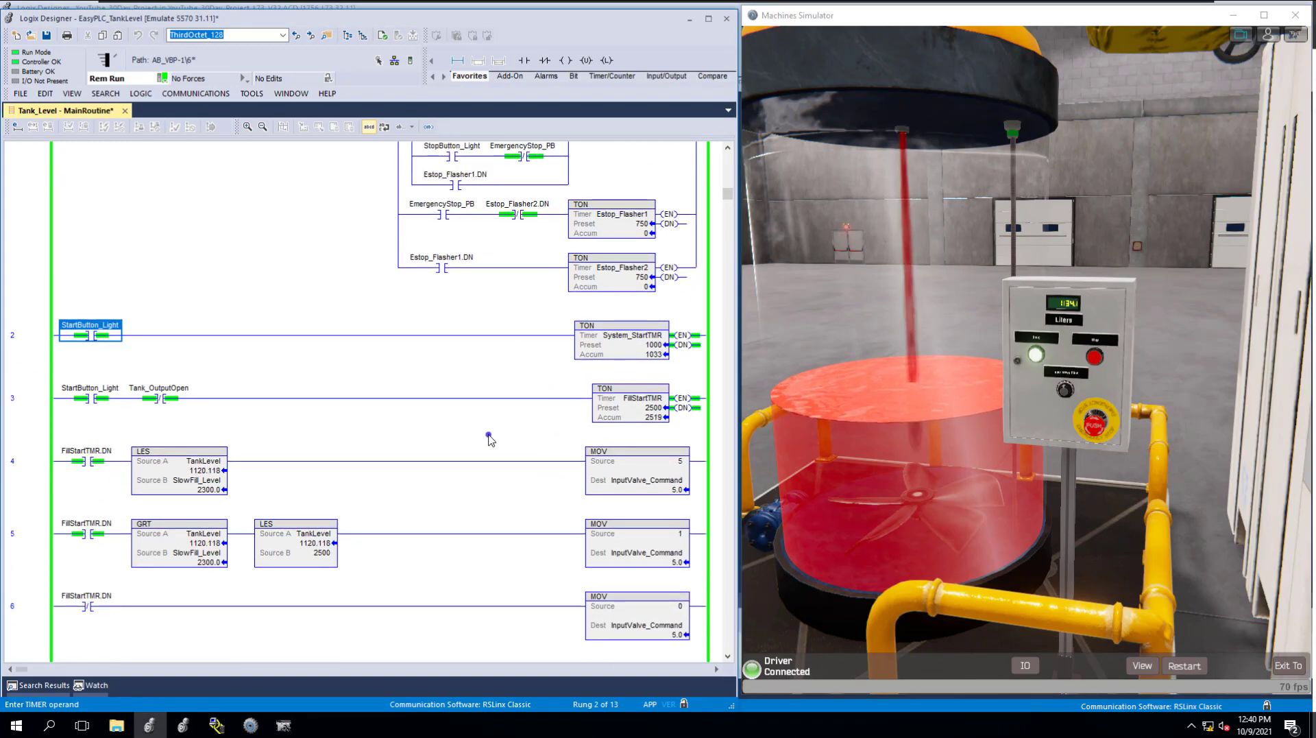
{"action": "scroll", "coordinate": [486, 439], "scroll_direction": "down", "scroll_amount": 1}
{"action": "scroll", "coordinate": [486, 440], "scroll_direction": "down", "scroll_amount": 2}
- Inspect rung 4's level comparison and fill value, and rung 8's Tank_InputOpen and SlowFill_Level
{"action": "left_click", "coordinate": [209, 369]}
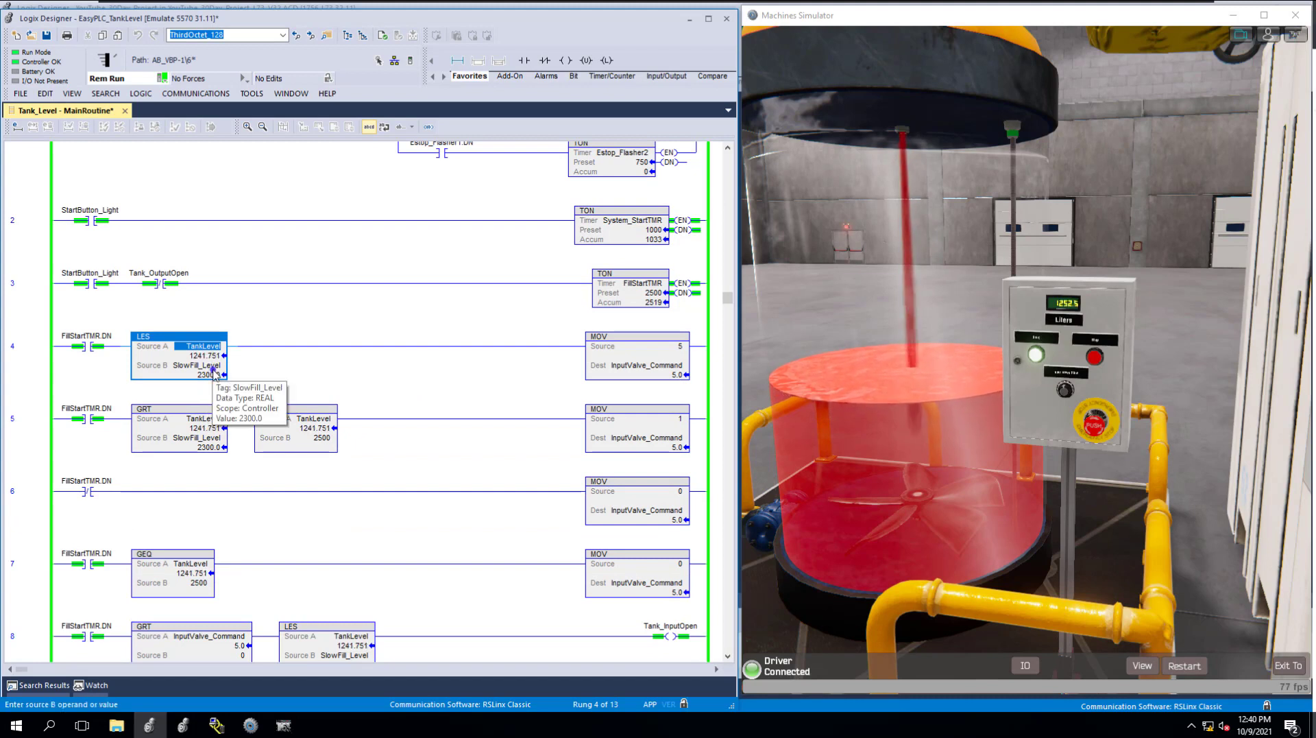
{"action": "left_click", "coordinate": [650, 348]}
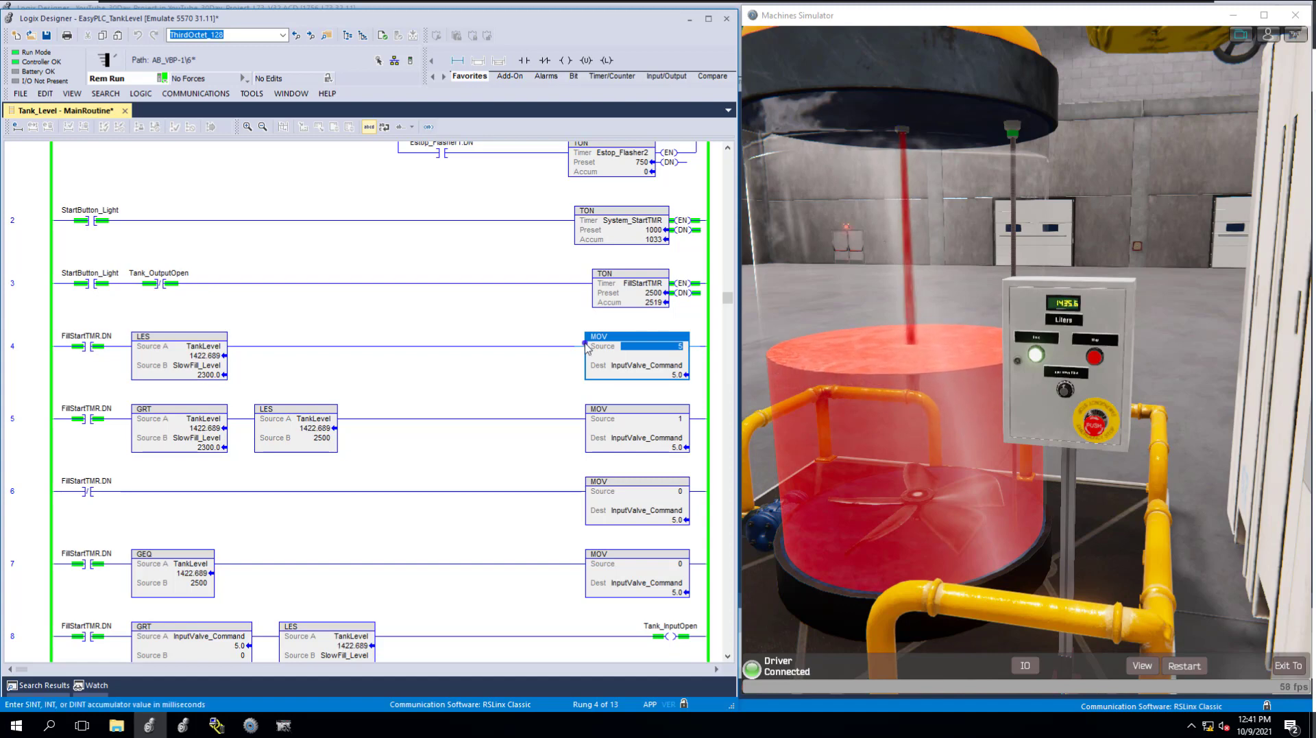
{"action": "scroll", "coordinate": [490, 384], "scroll_direction": "down", "scroll_amount": 3}
{"action": "scroll", "coordinate": [484, 391], "scroll_direction": "down", "scroll_amount": 1}
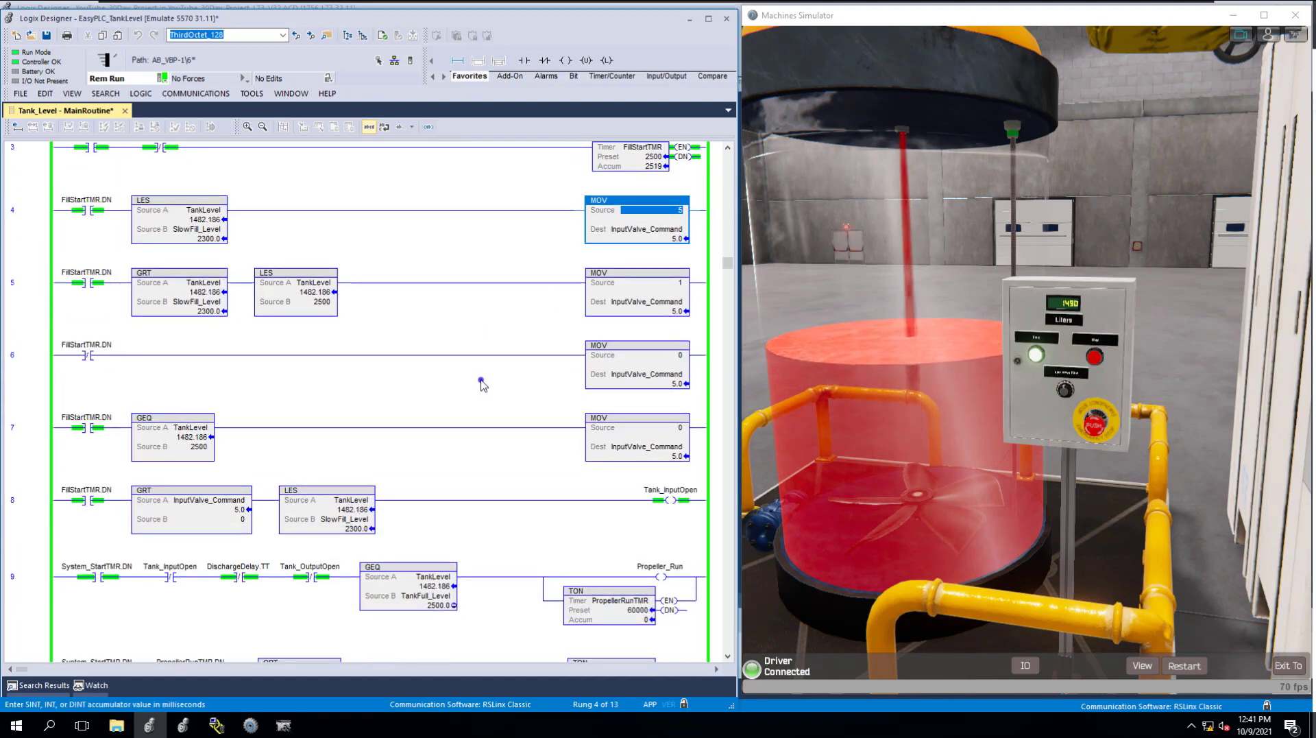
{"action": "scroll", "coordinate": [479, 380], "scroll_direction": "down", "scroll_amount": 1}
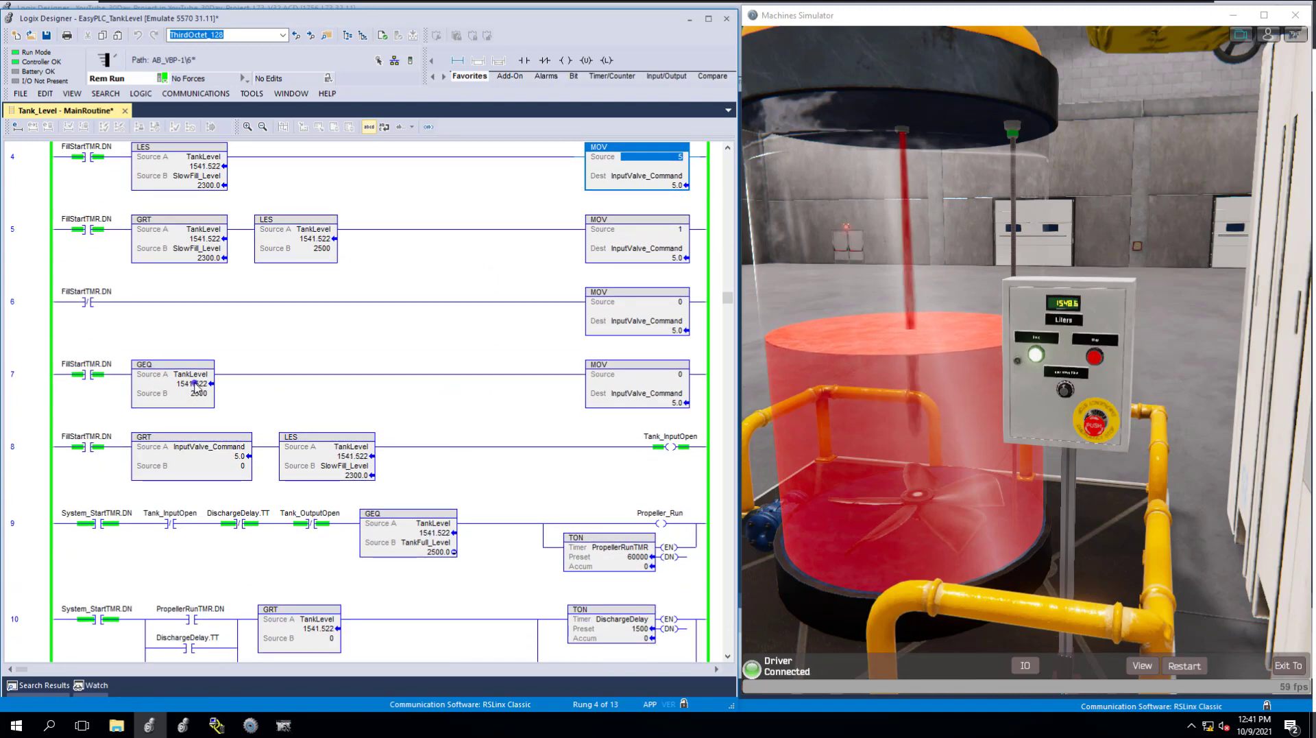
{"action": "left_click", "coordinate": [670, 449]}
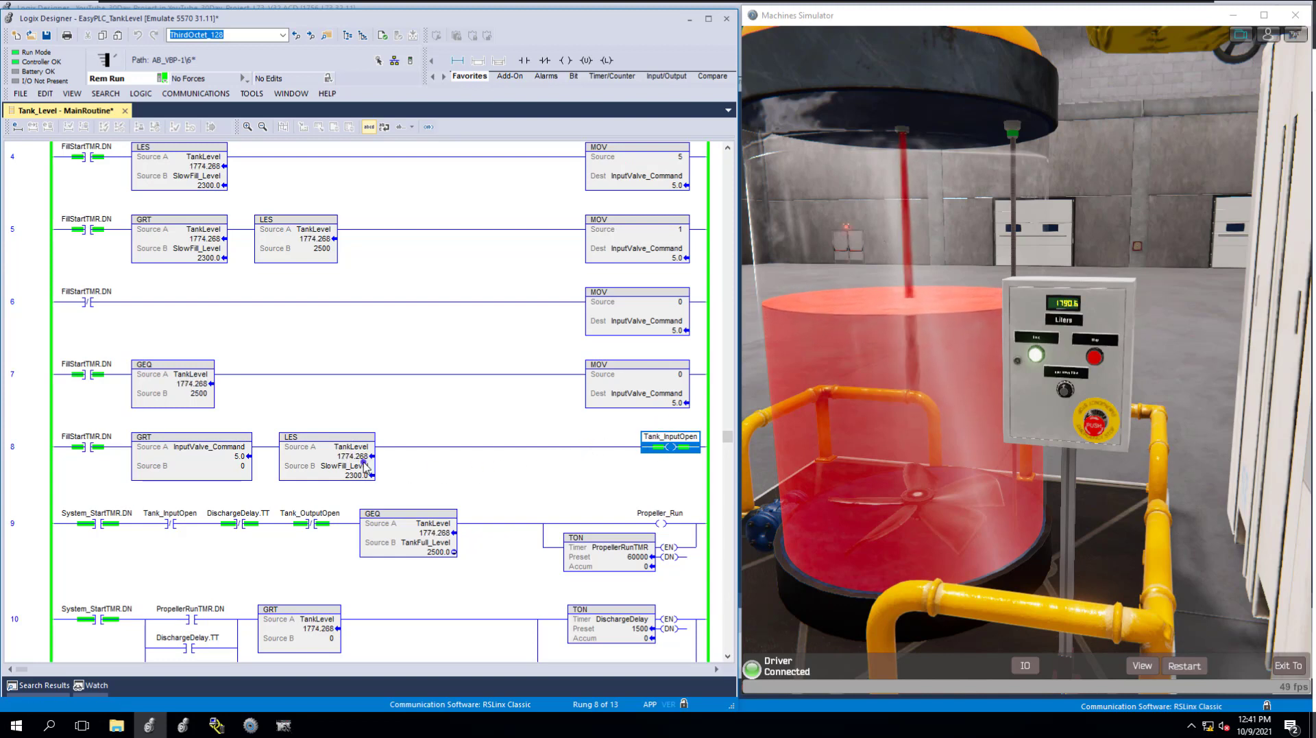
{"action": "left_click", "coordinate": [345, 465]}
- Check the 2300-liter slow-fill threshold and begin editing the rung 5 valve command value
{"action": "scroll", "coordinate": [390, 346], "scroll_direction": "up", "scroll_amount": 2}
{"action": "scroll", "coordinate": [380, 353], "scroll_direction": "up", "scroll_amount": 2}
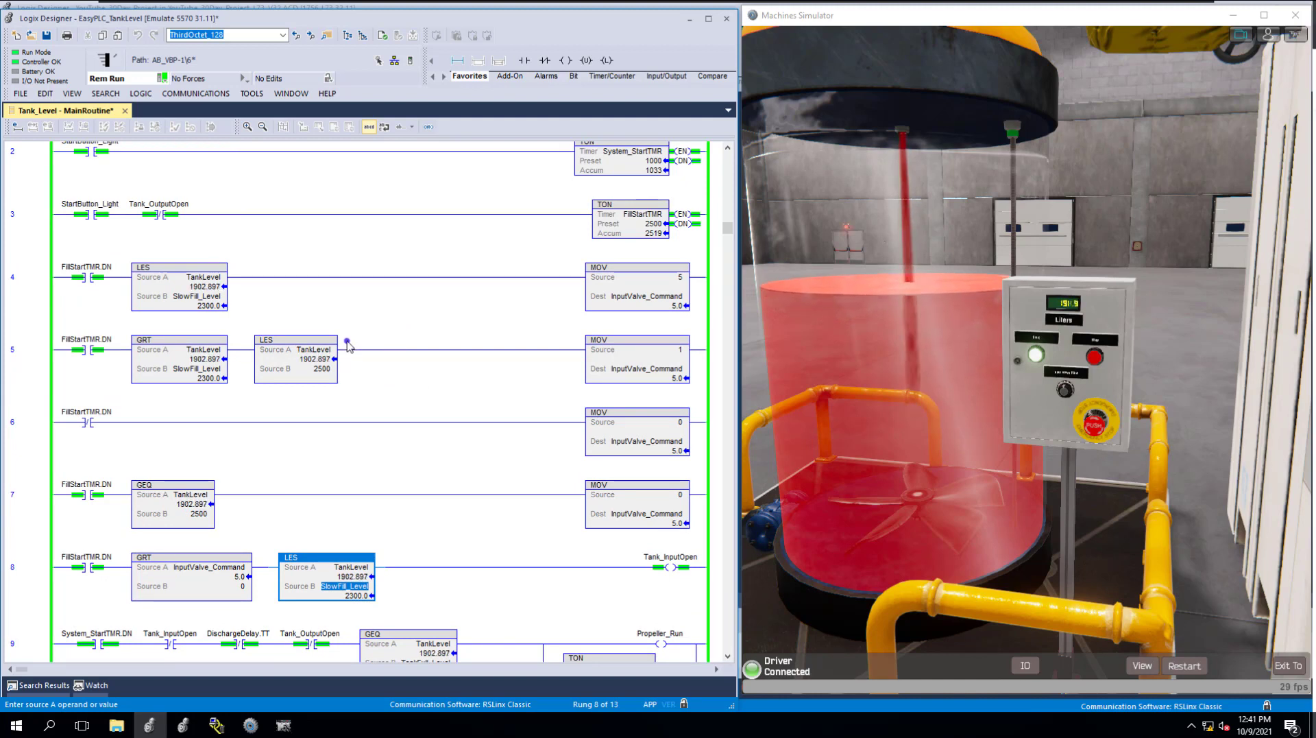
{"action": "left_click", "coordinate": [207, 307]}
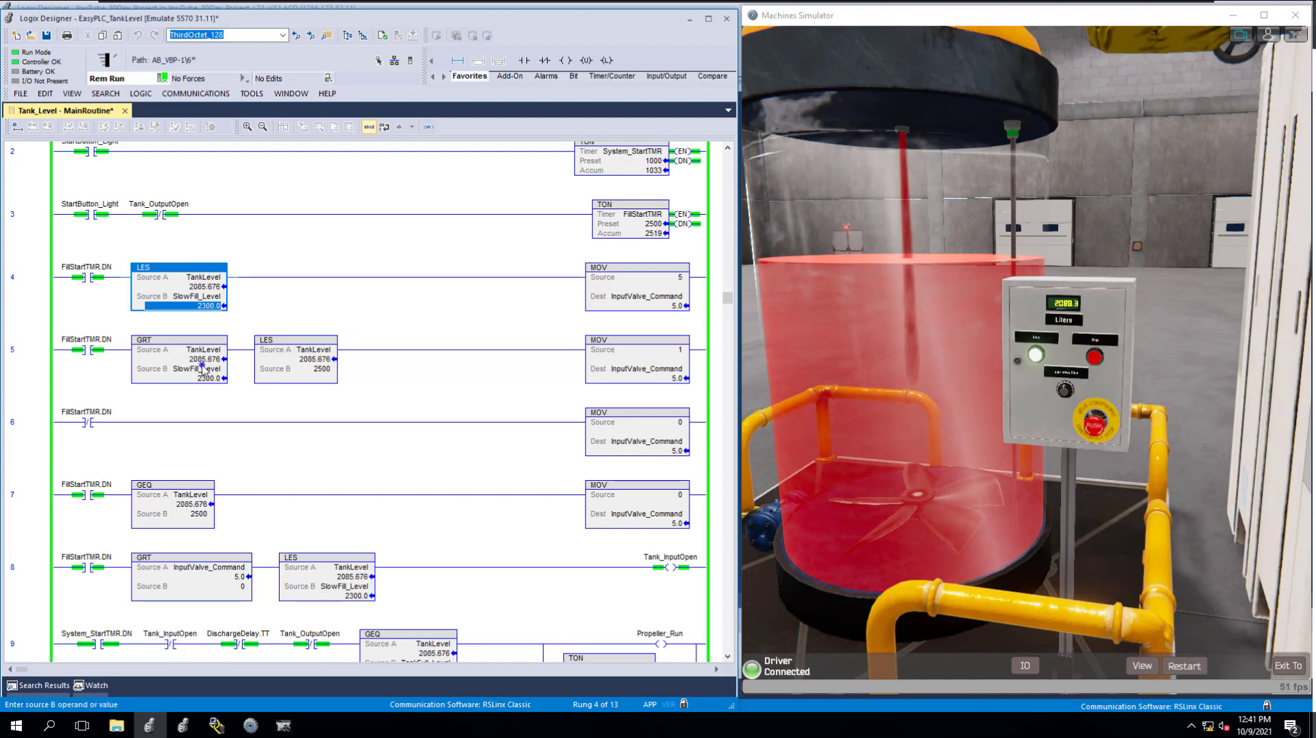
{"action": "double_click", "coordinate": [680, 349]}
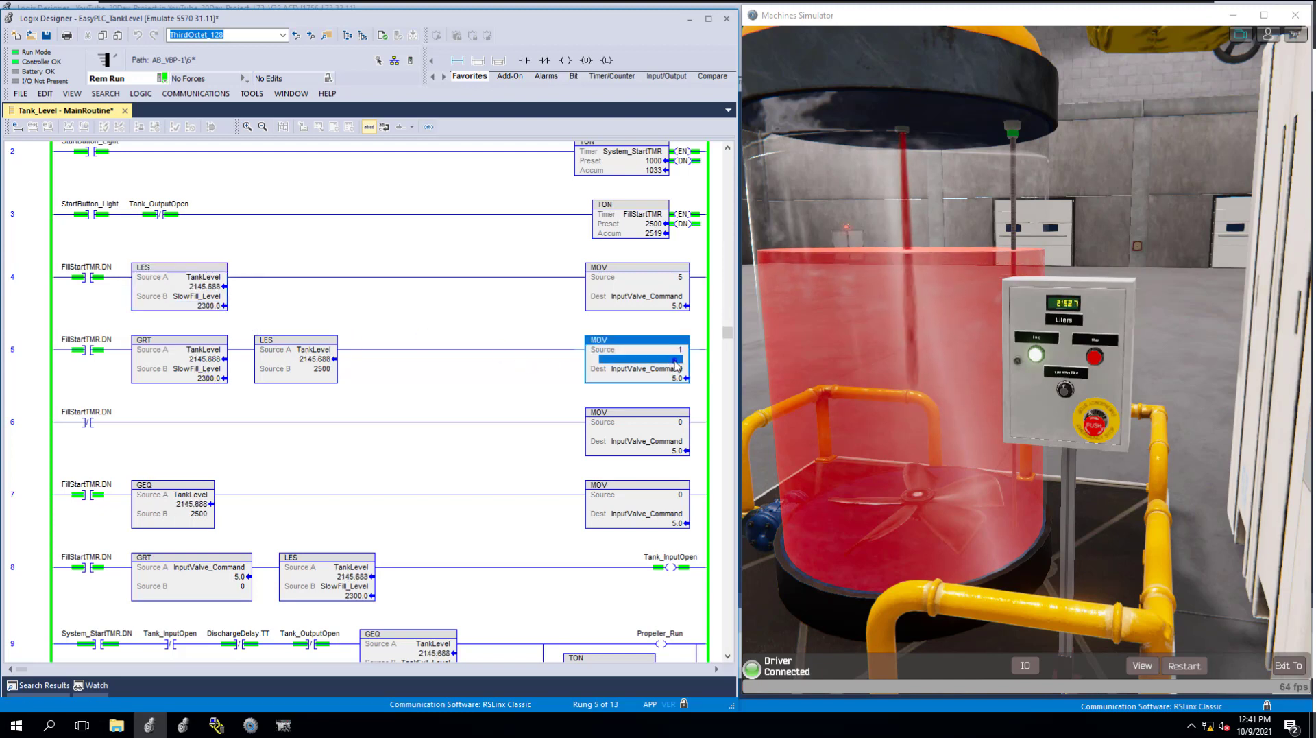
- Set rung 5's InputValve_Command MOV source to 2, then Finalize All Edits and confirm Yes
{"action": "type", "text": "1"}
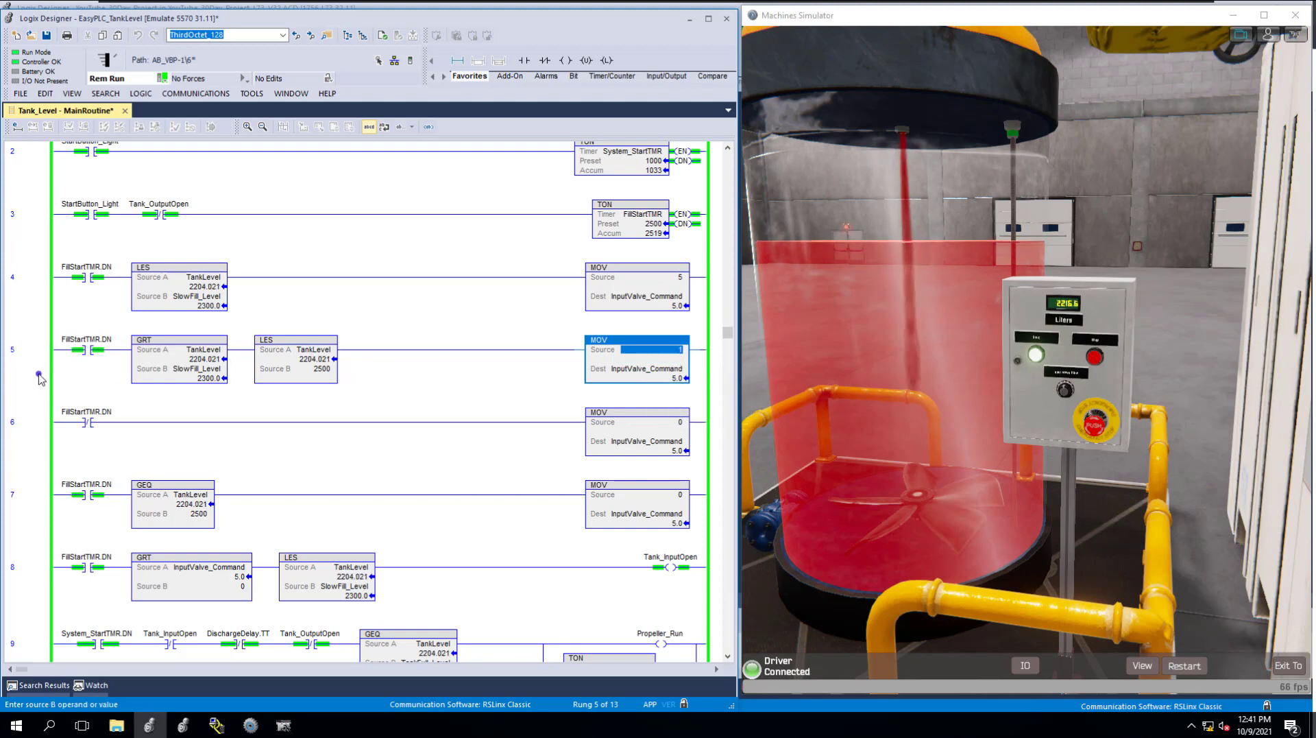
{"action": "left_click", "coordinate": [39, 372]}
{"action": "key", "text": "ctrl+c"}
{"action": "key", "text": "ctrl+v"}
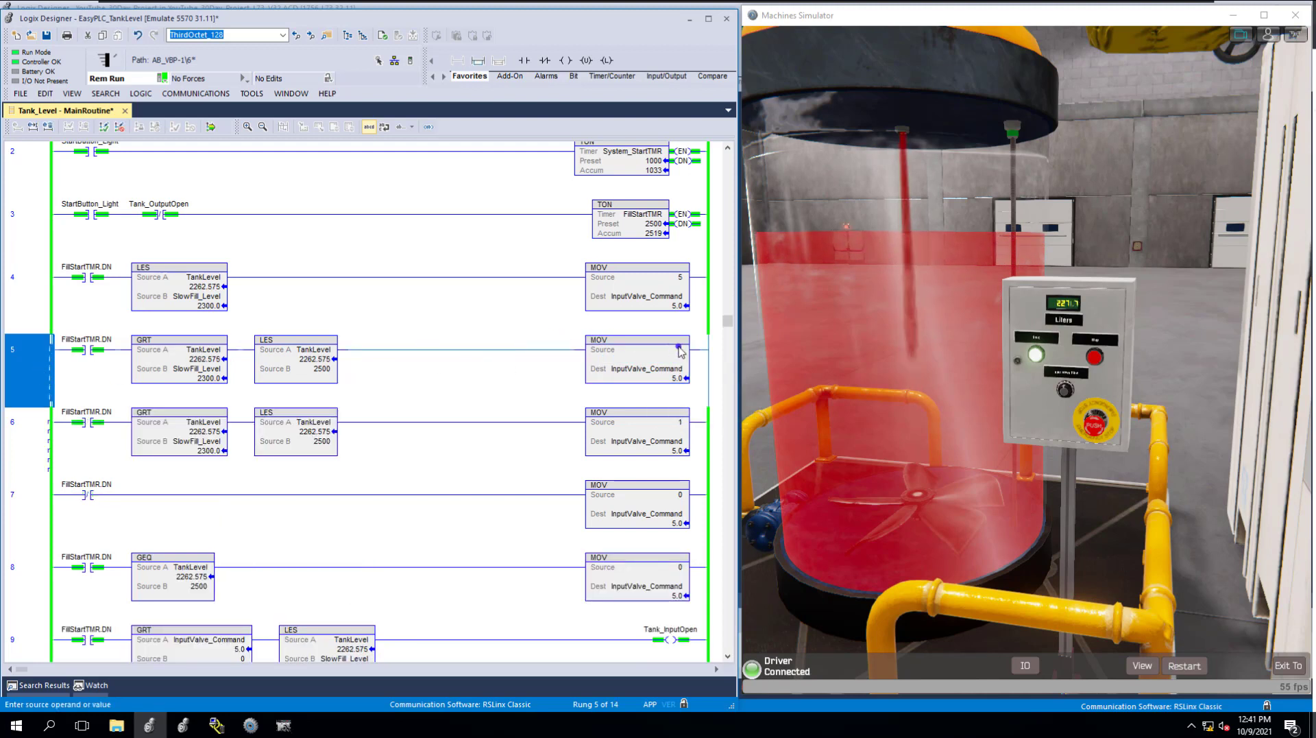
{"action": "double_click", "coordinate": [680, 350]}
{"action": "type", "text": "2"}
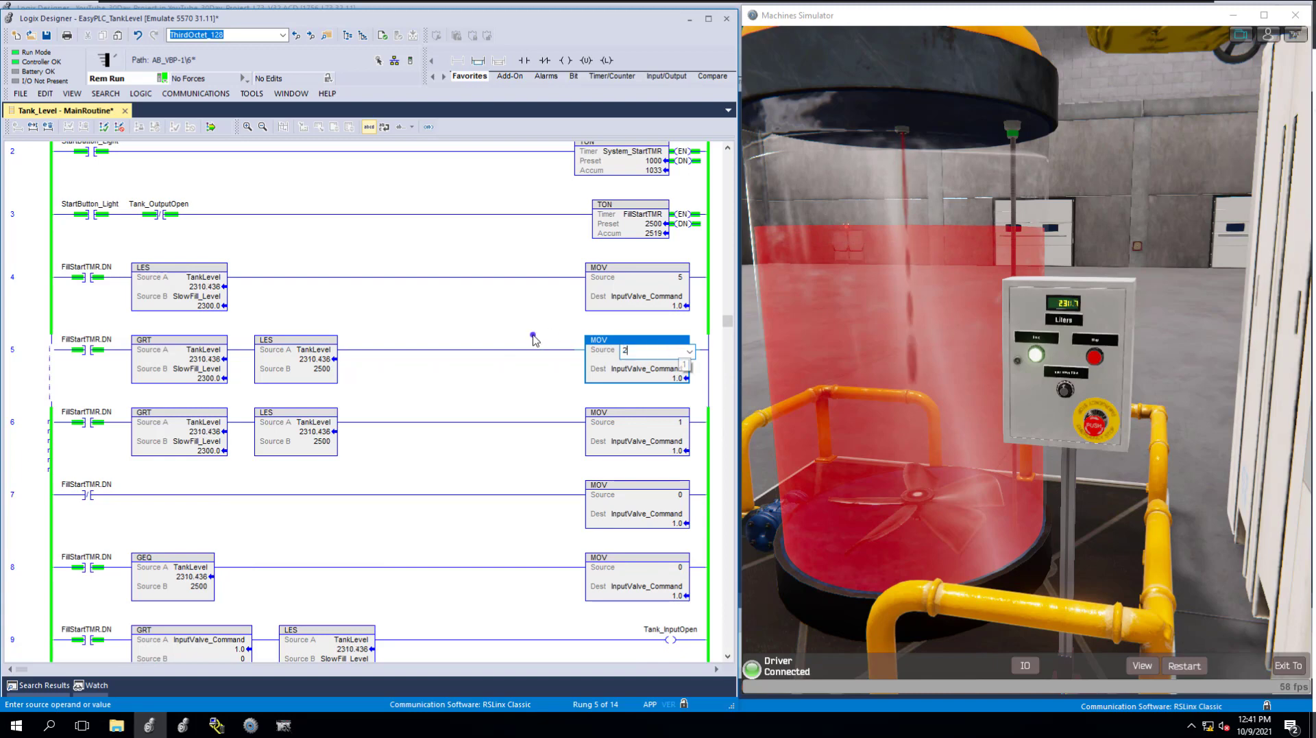
{"action": "key", "text": "Return"}
{"action": "left_click", "coordinate": [206, 128]}
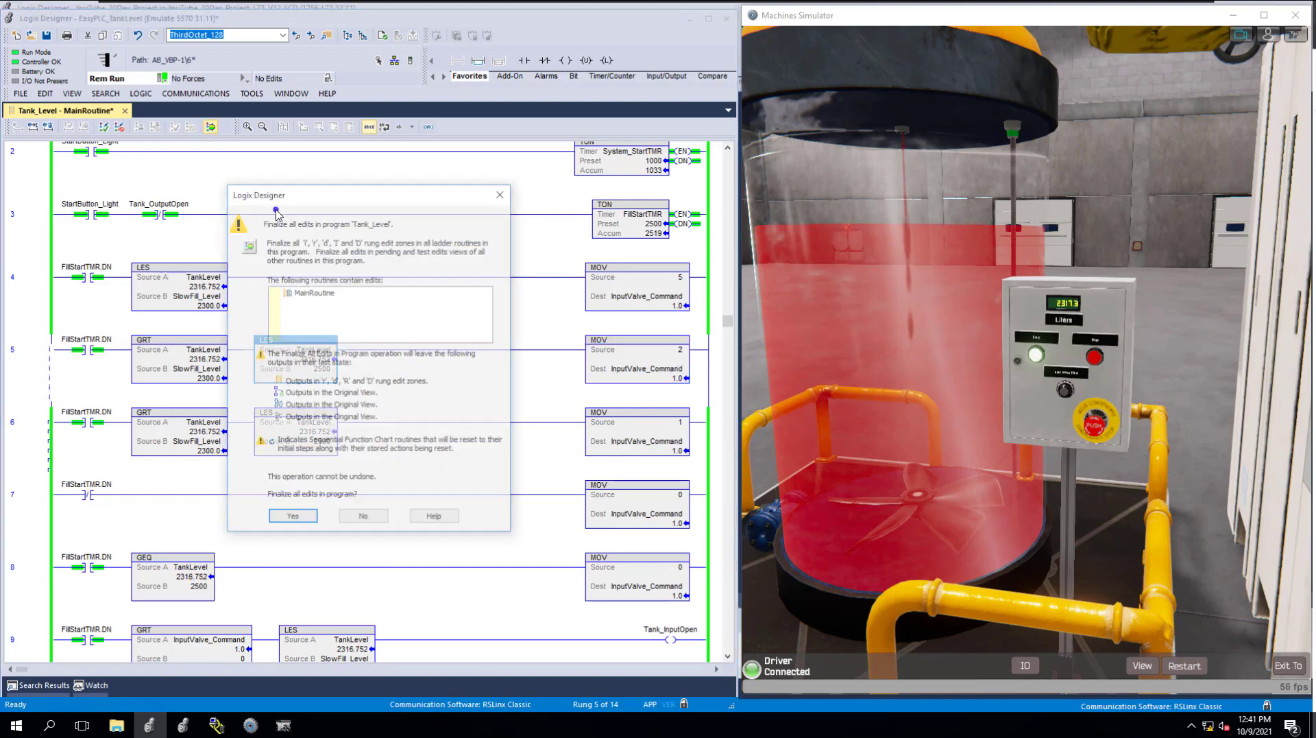
{"action": "left_click", "coordinate": [292, 520]}
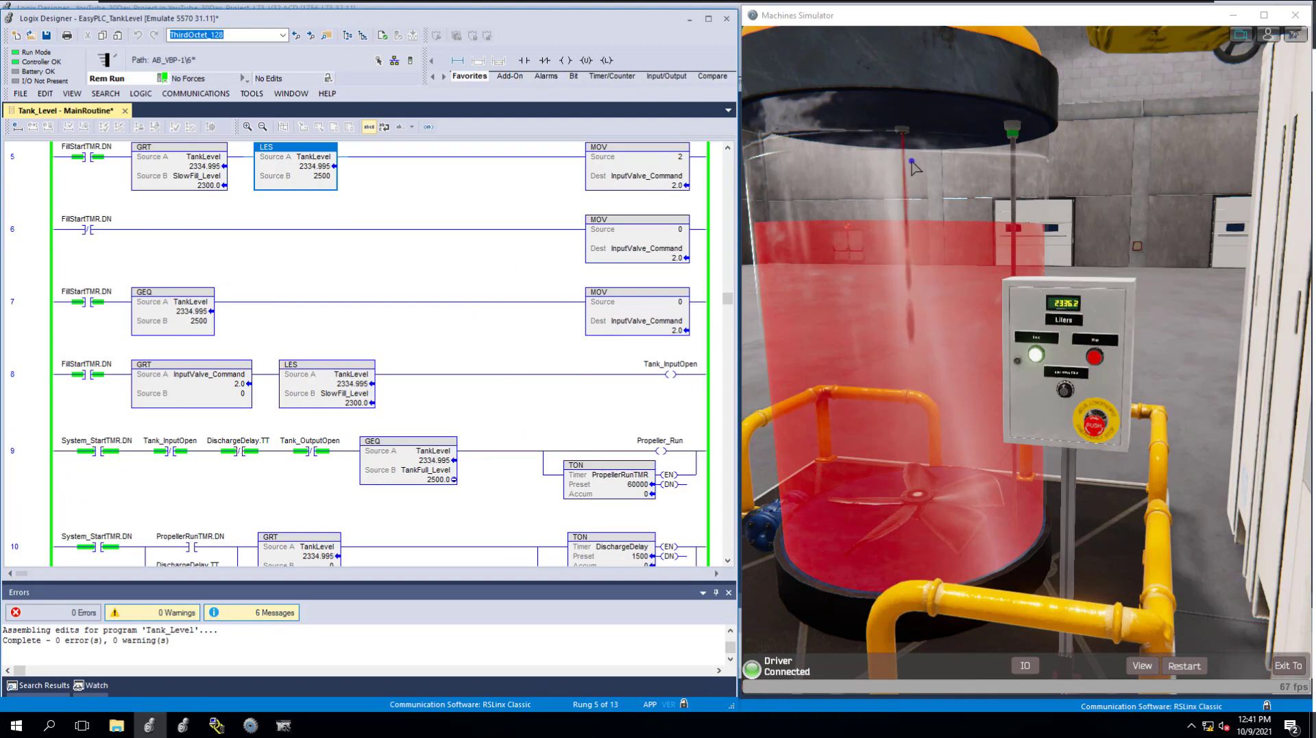
- Inspect rung 5 and rung 7 level comparisons and valve values, then scroll to rungs 10–11
{"action": "scroll", "coordinate": [520, 317], "scroll_direction": "up", "scroll_amount": 3}
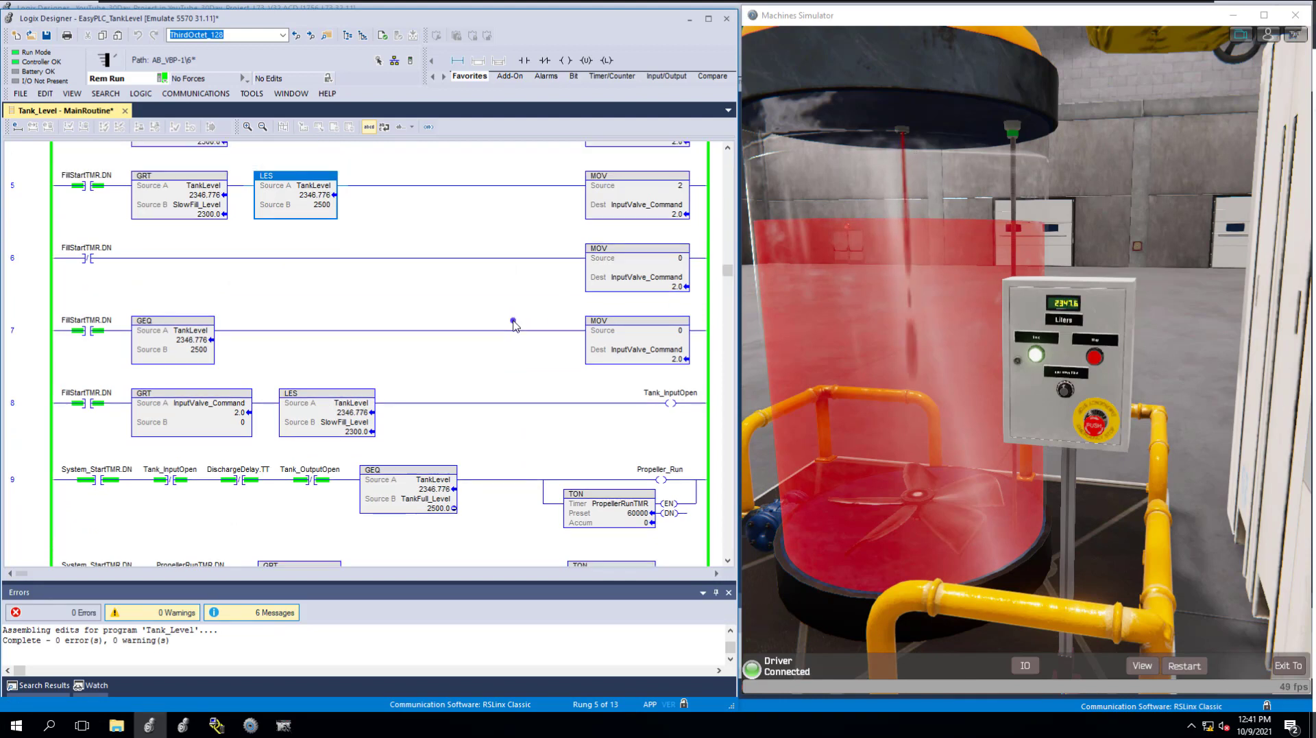
{"action": "left_click", "coordinate": [77, 233]}
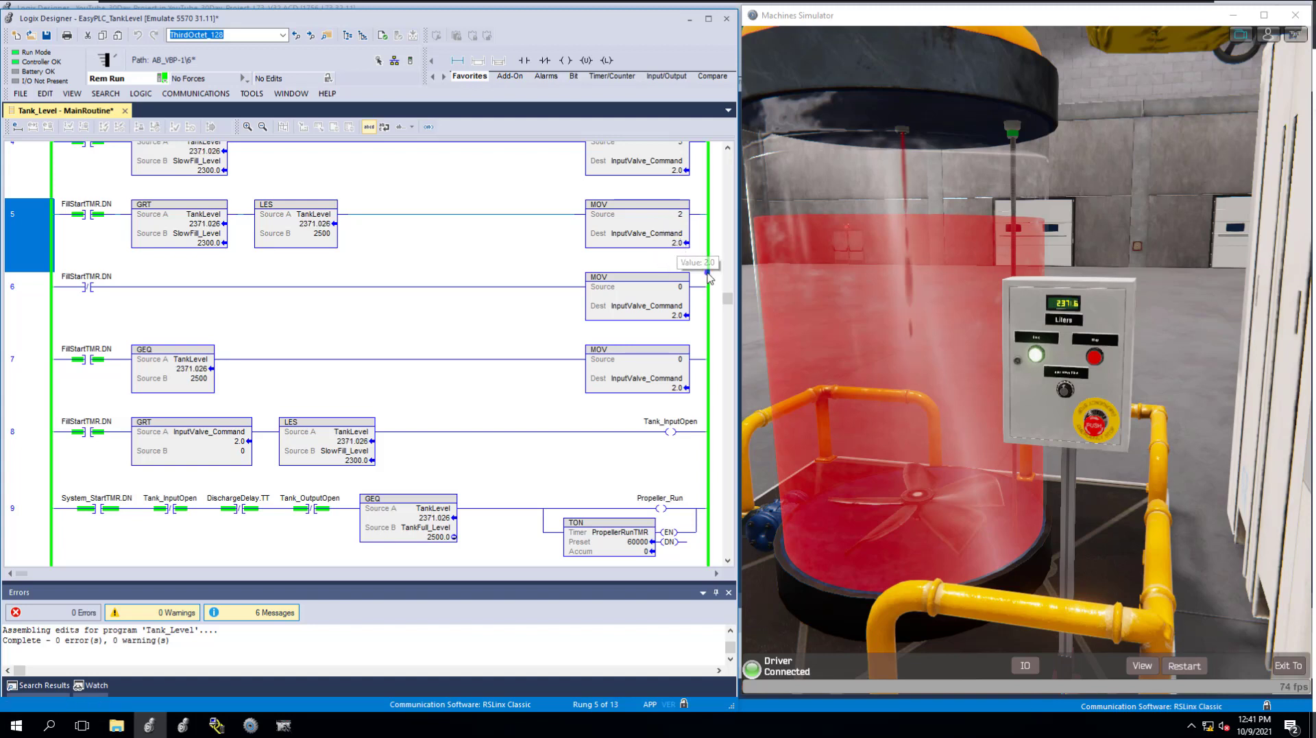
{"action": "left_click", "coordinate": [303, 225]}
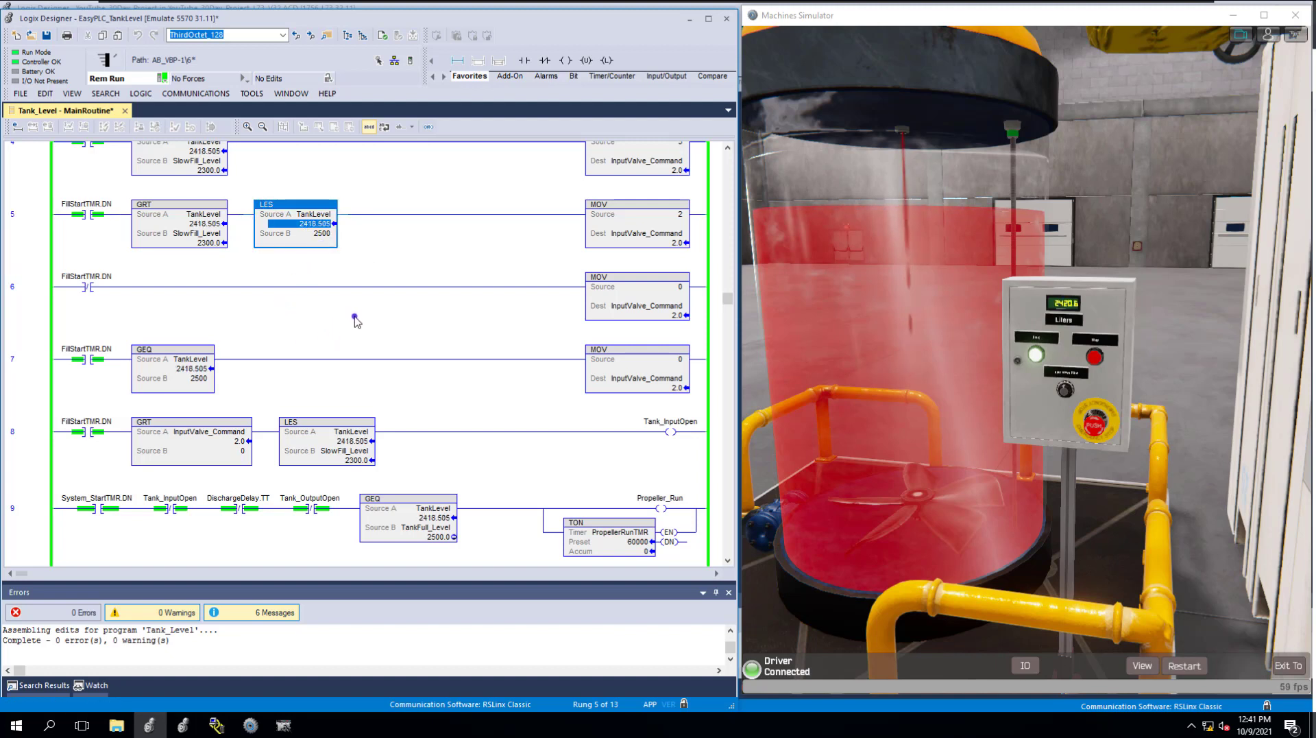
{"action": "left_click", "coordinate": [204, 369]}
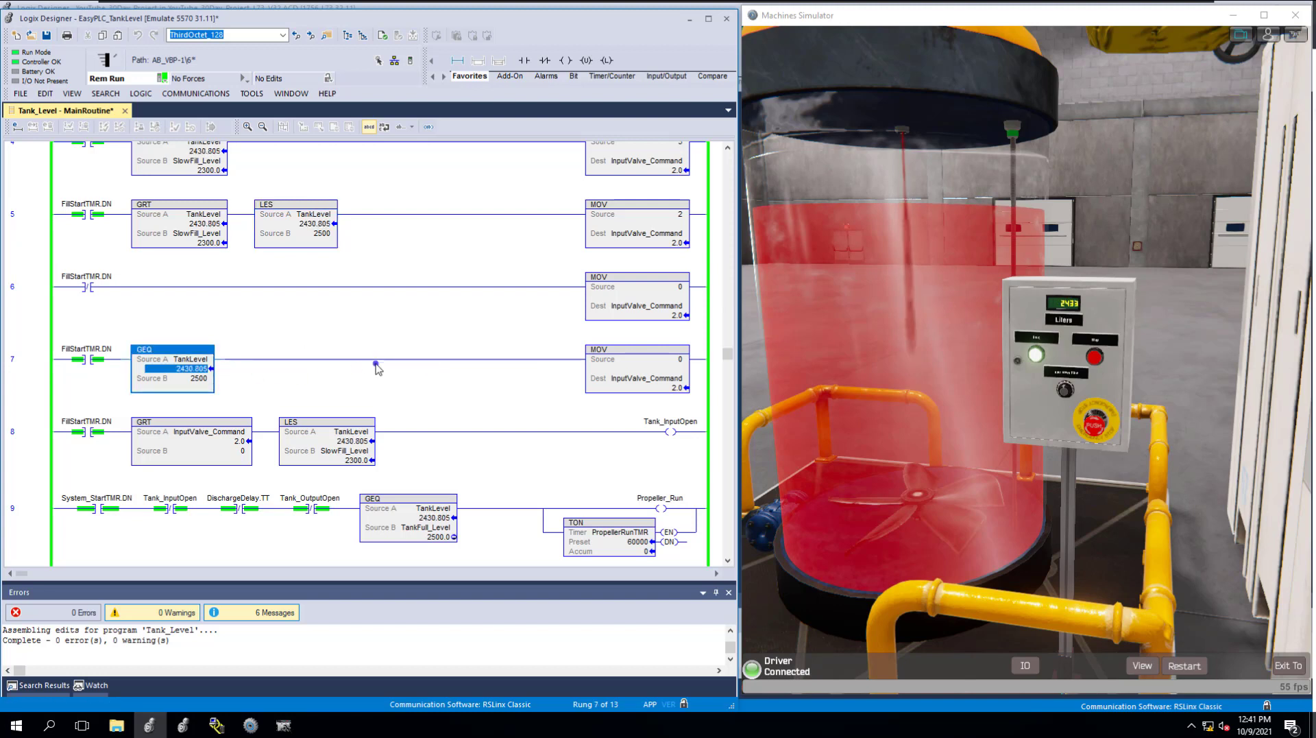
{"action": "left_click", "coordinate": [676, 376]}
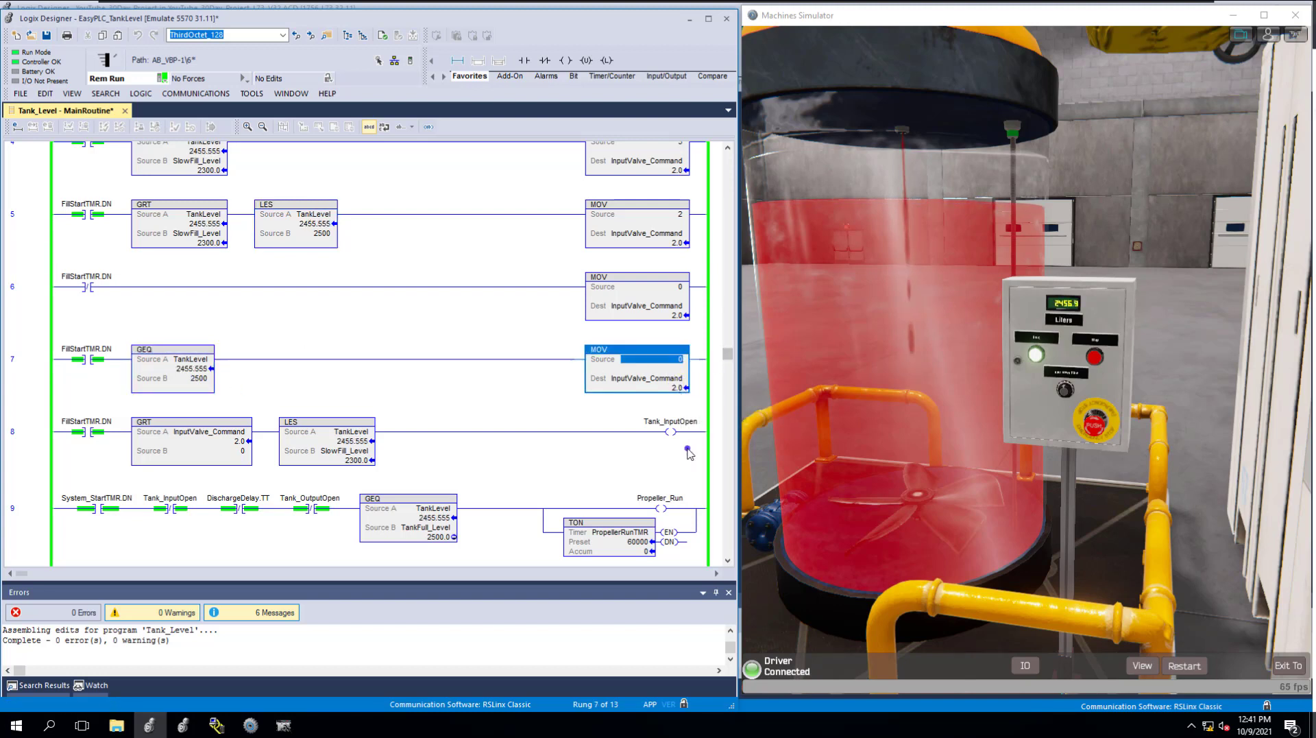
{"action": "left_click", "coordinate": [727, 560]}
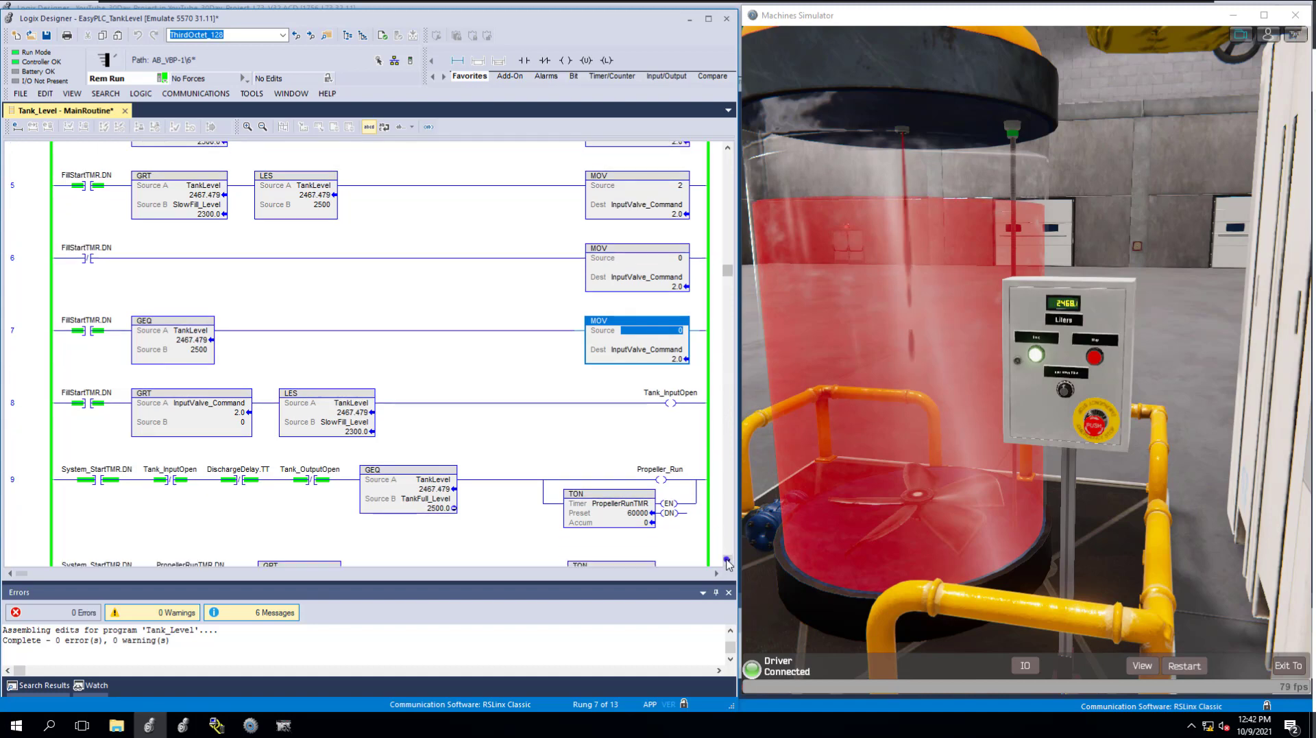
{"action": "left_click", "coordinate": [728, 560]}
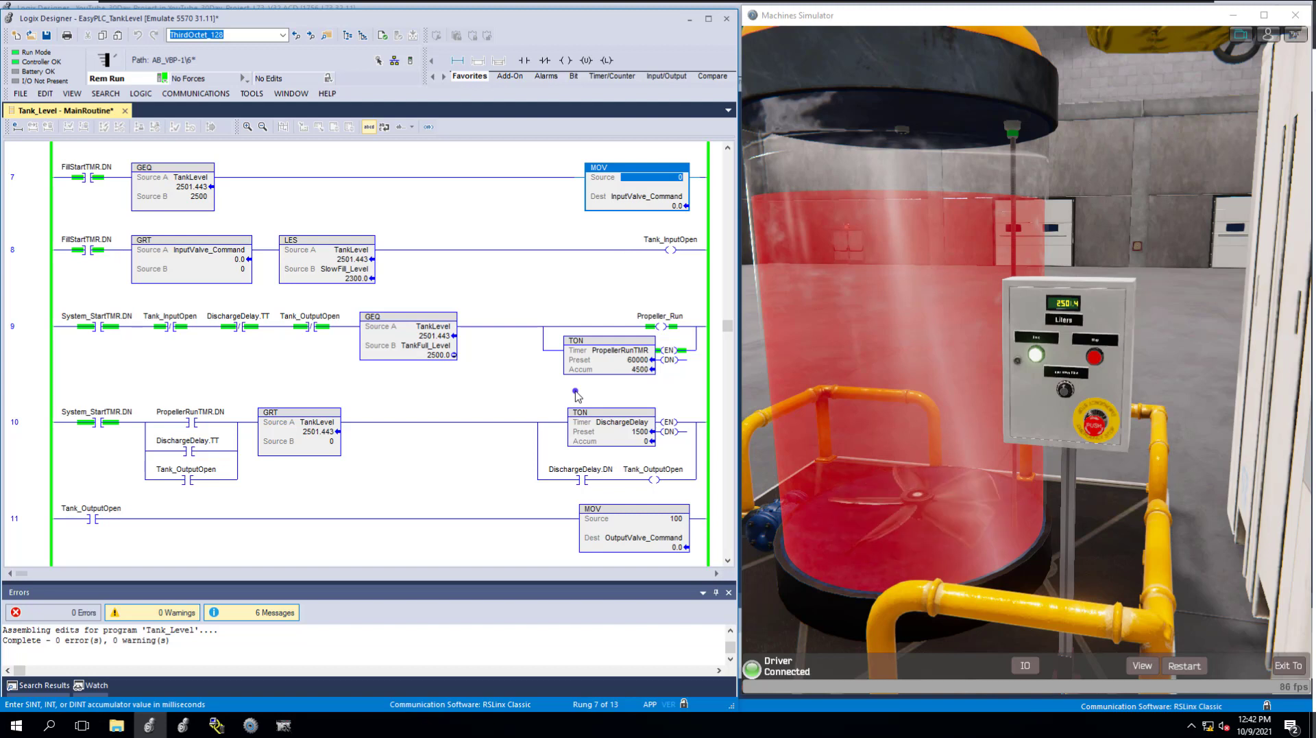
- Inspect rung 9's propeller timer and conditions, then stop and restart the tank cycle
{"action": "left_click", "coordinate": [641, 356]}
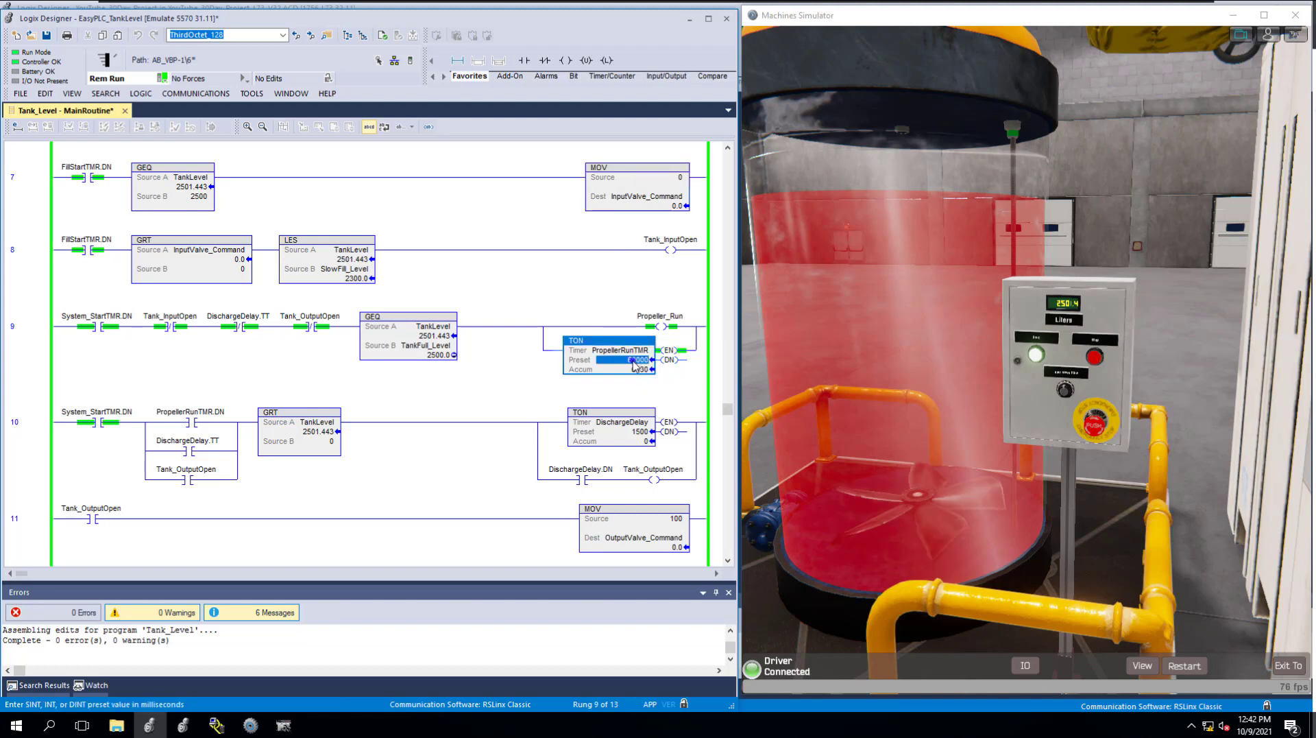
{"action": "left_click", "coordinate": [662, 327]}
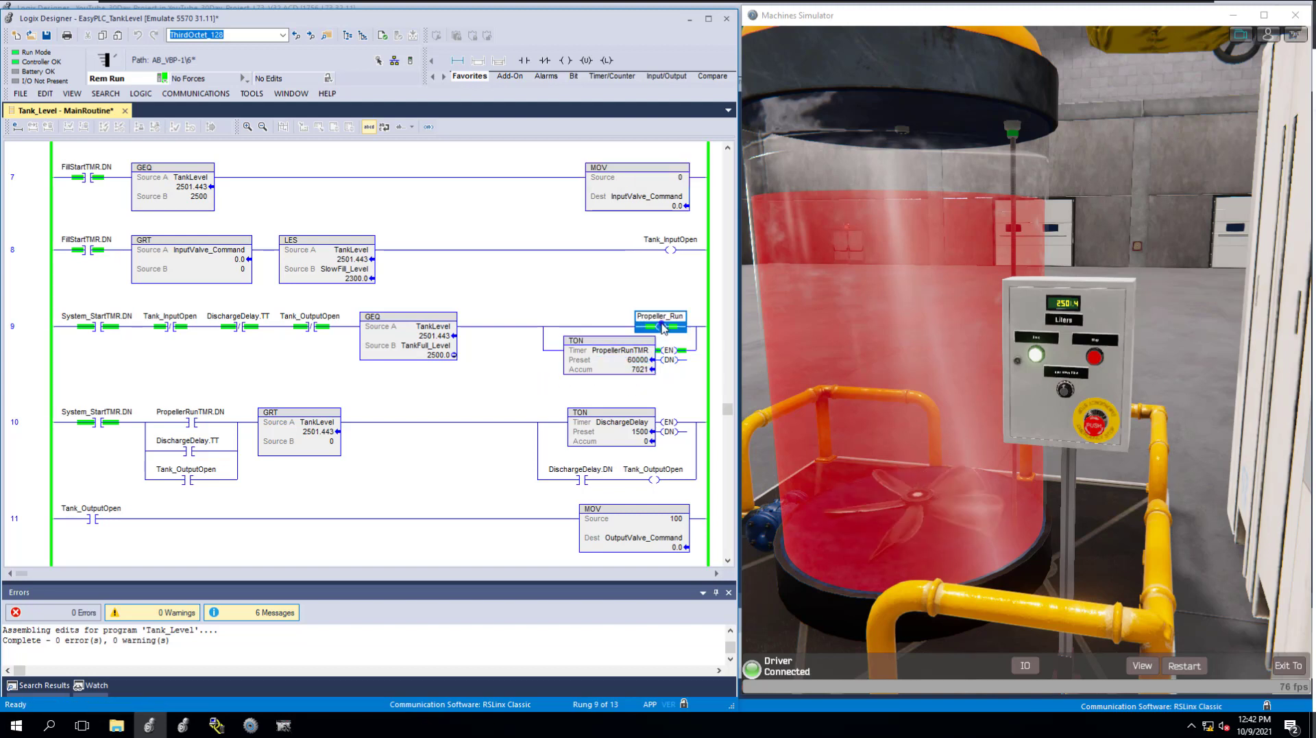
{"action": "left_click", "coordinate": [96, 328]}
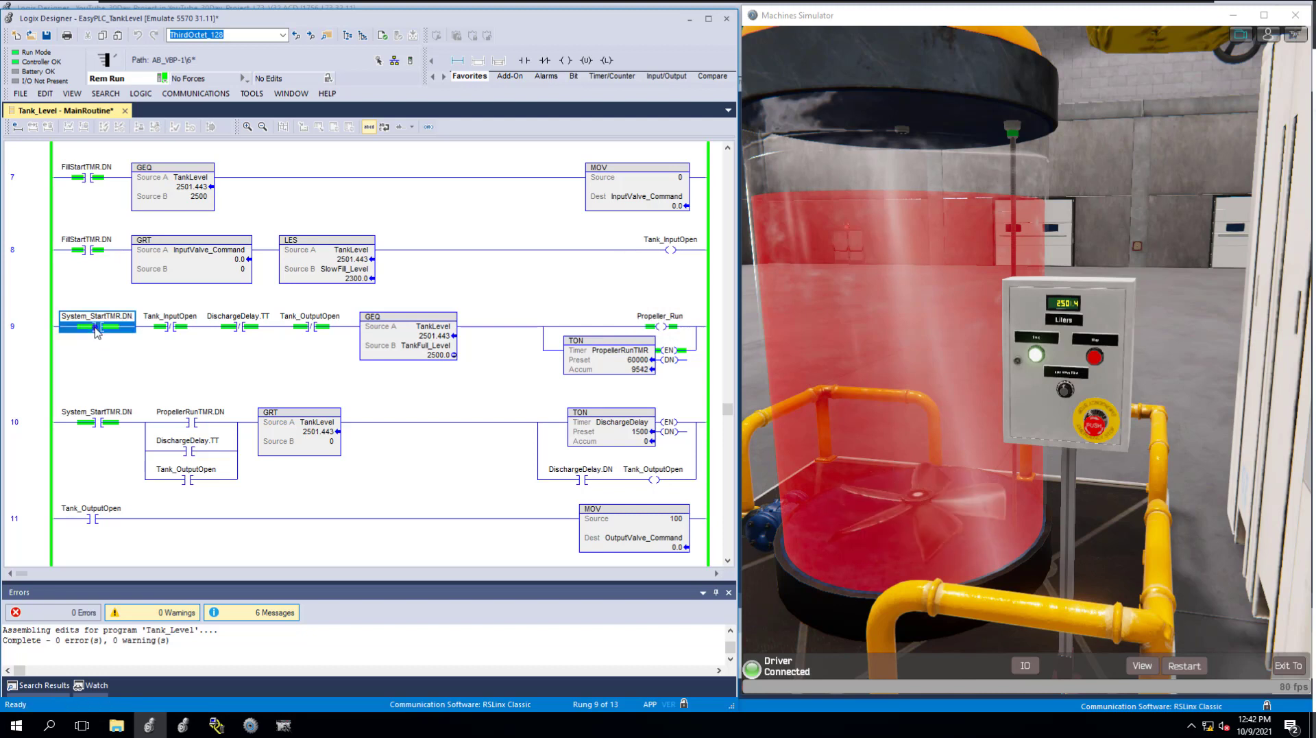
{"action": "left_click", "coordinate": [1096, 358]}
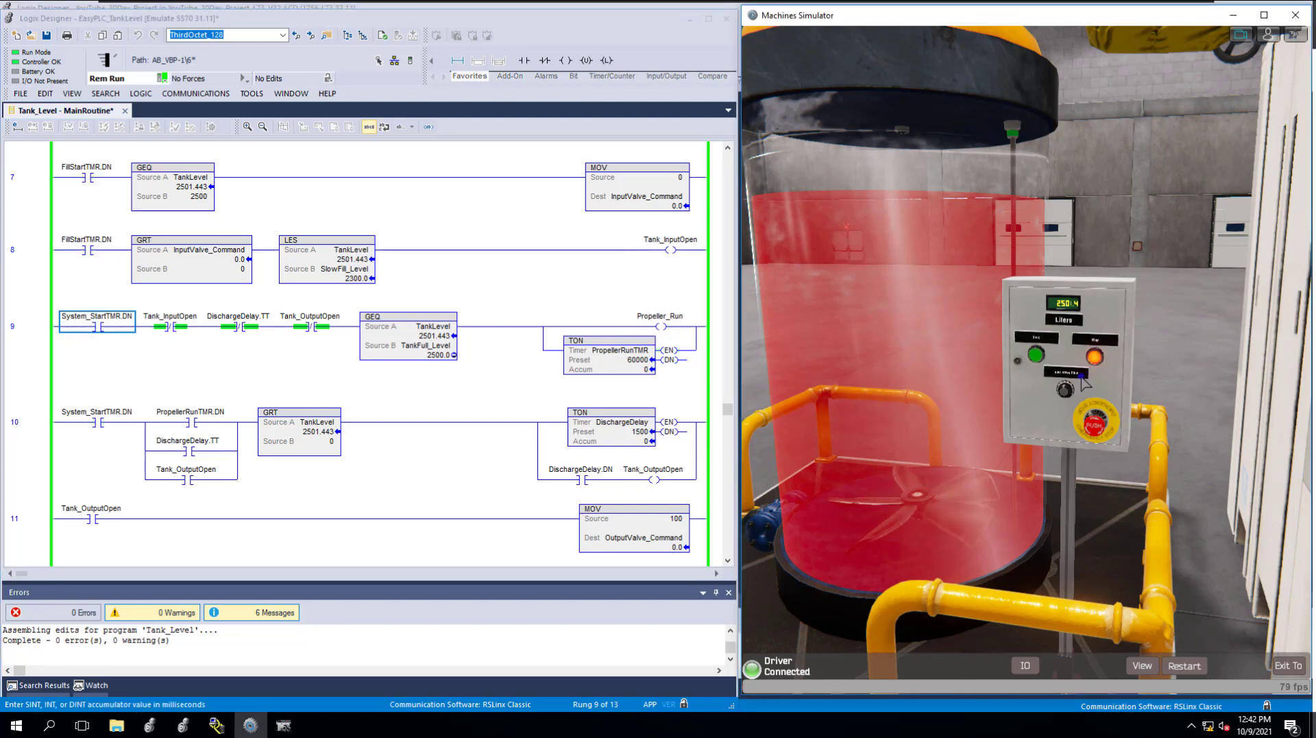
{"action": "left_click", "coordinate": [1036, 355]}
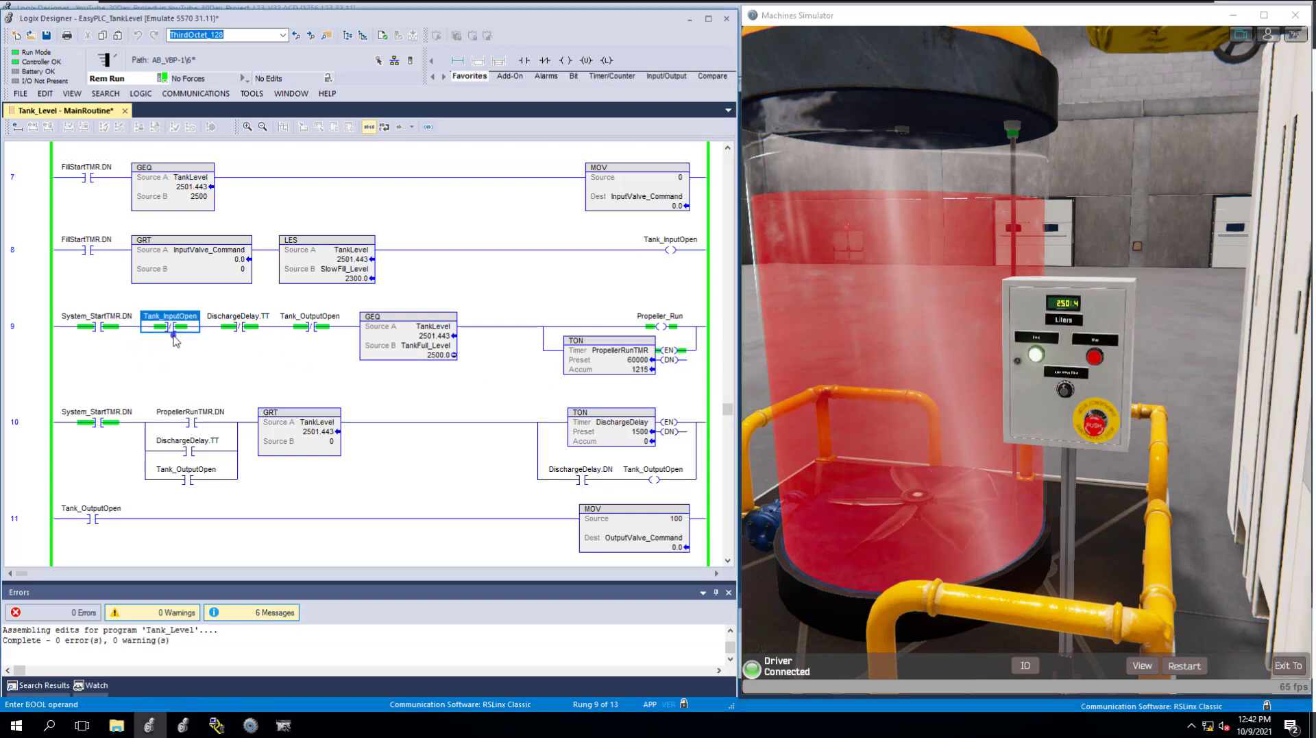
- Inspect rung 9's discharge conditions and 60000 propeller preset, then close the Errors pane
{"action": "left_click_drag", "start_coordinate": [245, 334], "coordinate": [289, 336]}
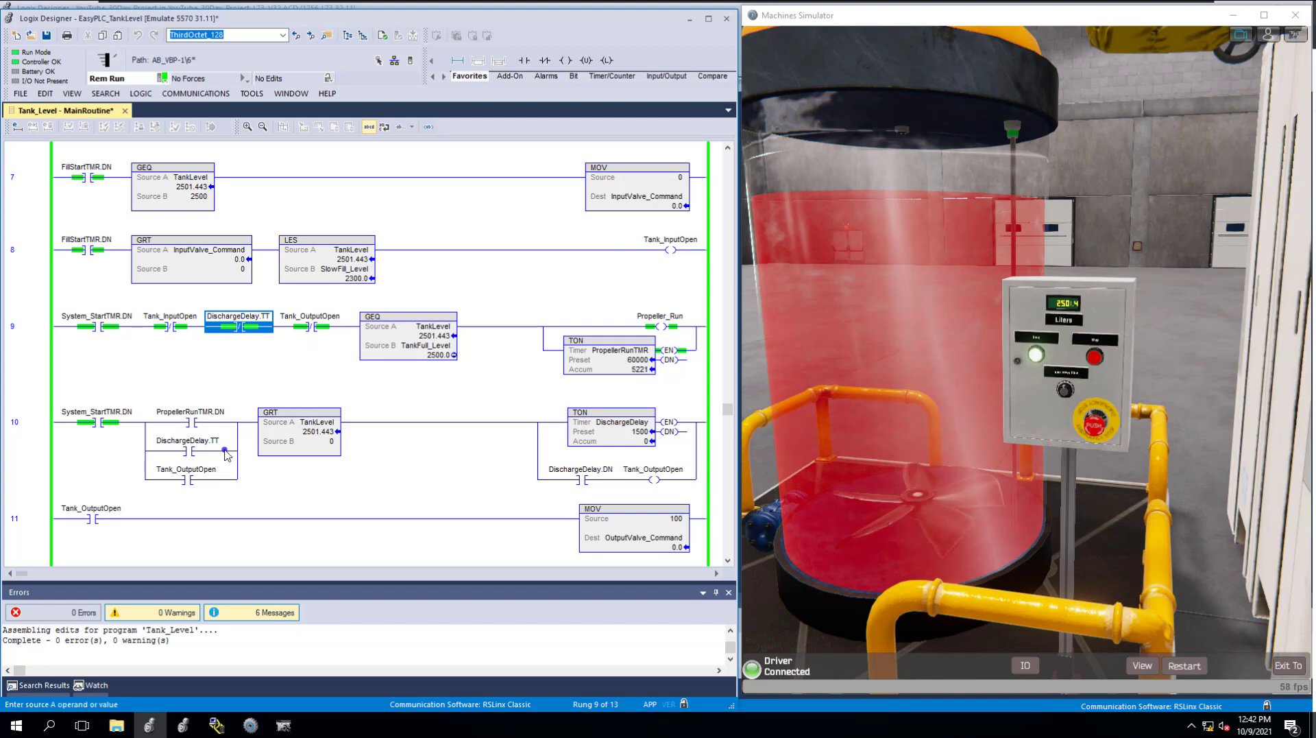
{"action": "left_click", "coordinate": [317, 338]}
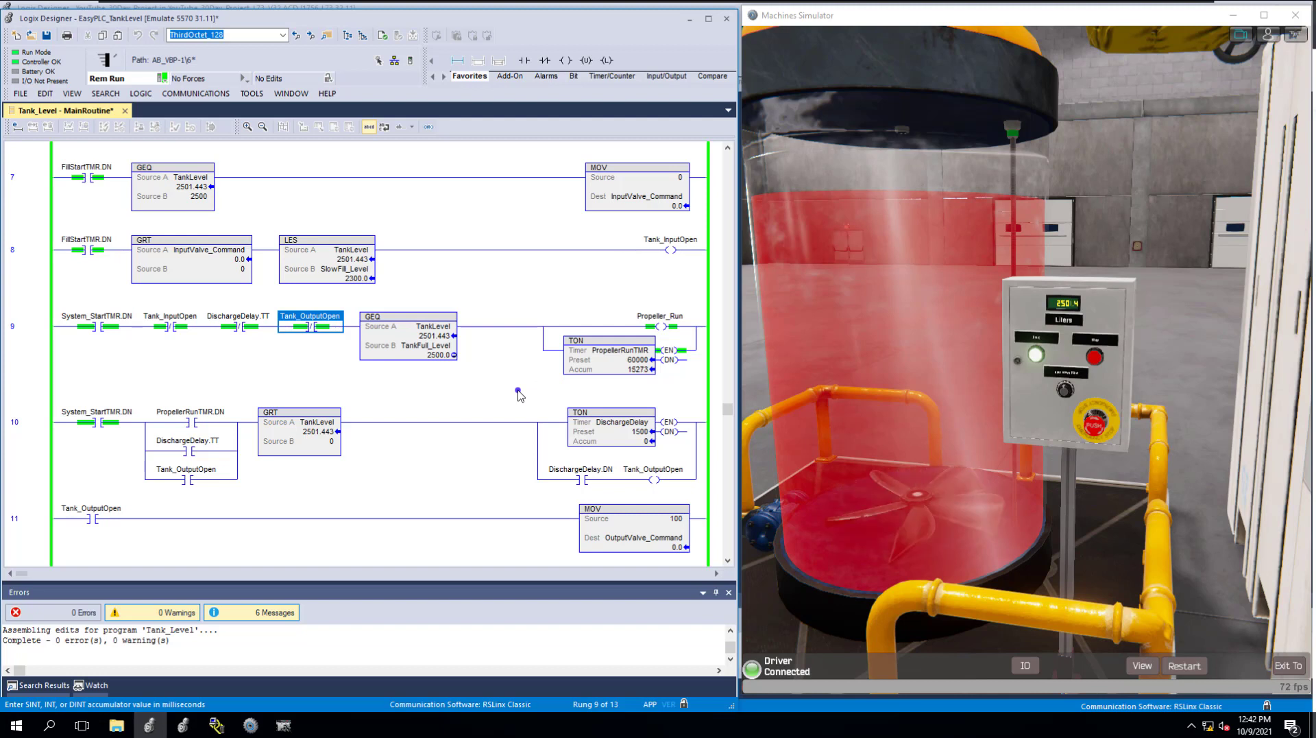
{"action": "double_click", "coordinate": [635, 363]}
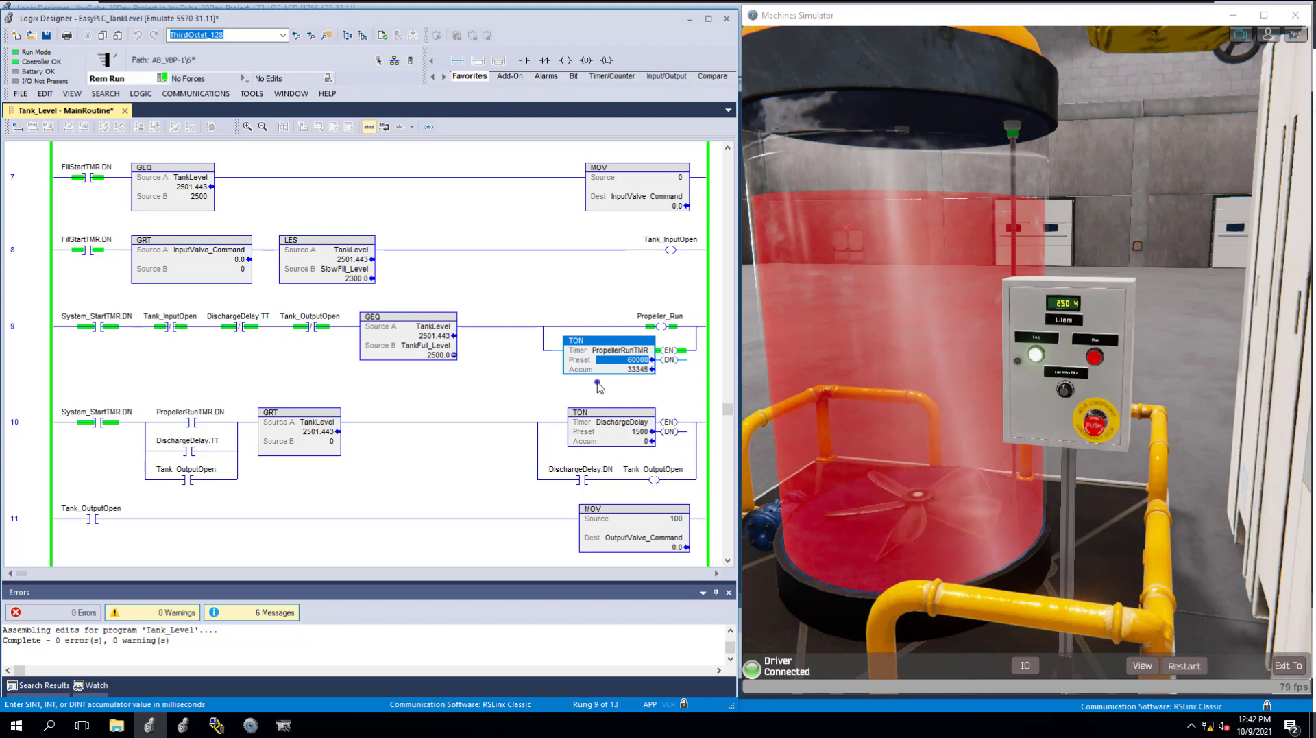
{"action": "left_click", "coordinate": [729, 591]}
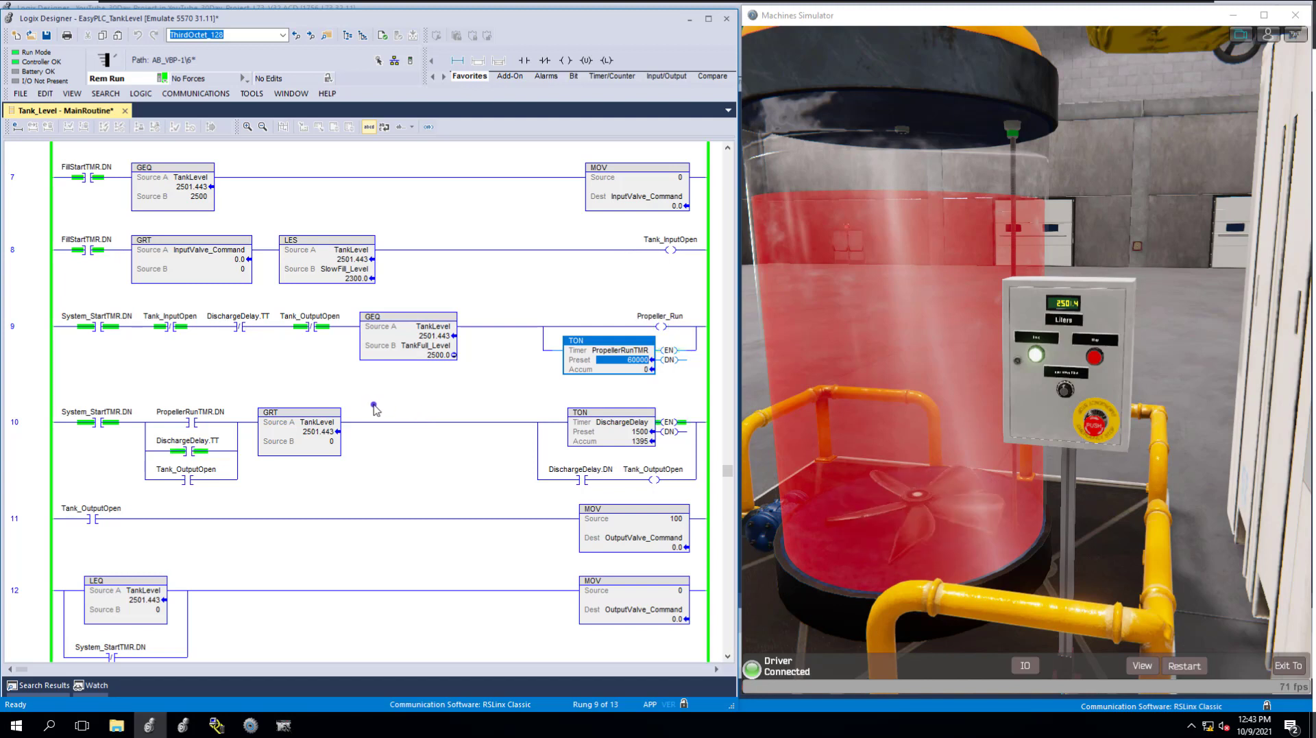
- Inspect the discharge delay timer and rung 10's System_StartTMR.DN contact and Tank_OutputOpen coil
{"action": "key", "text": "Down"}
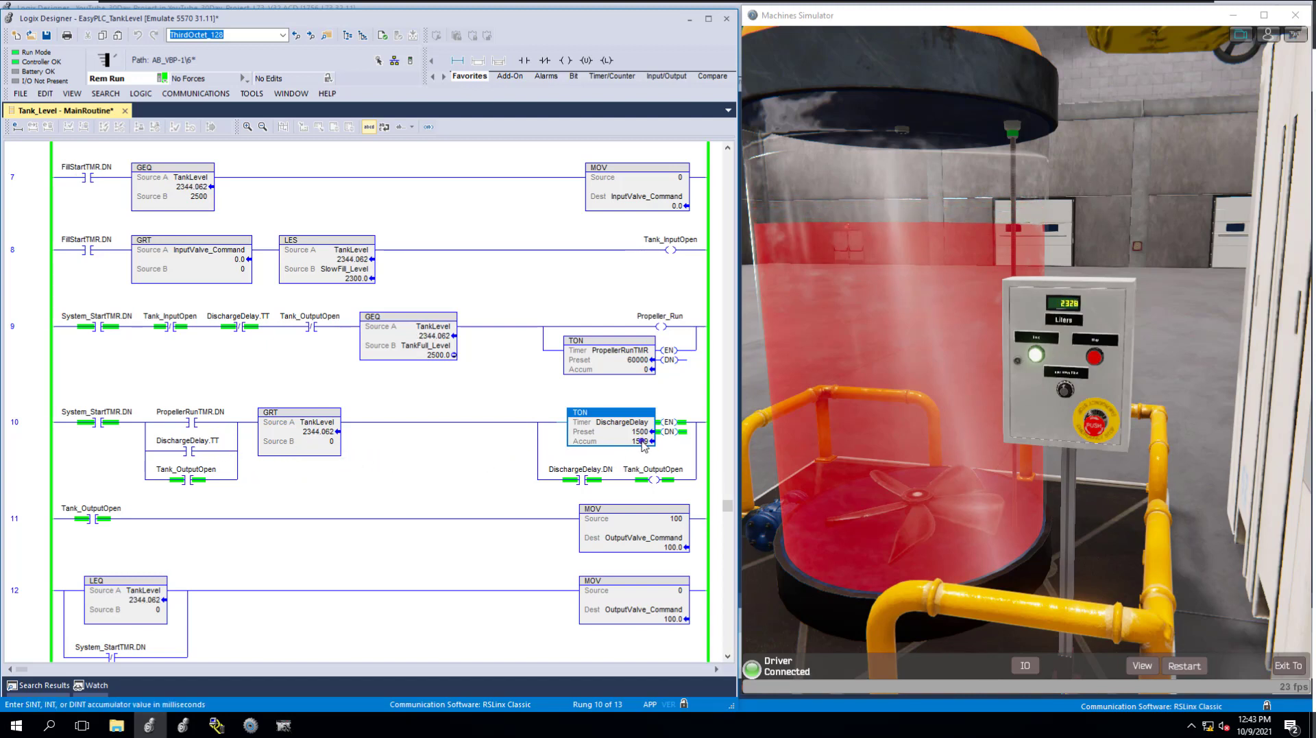
{"action": "left_click", "coordinate": [648, 479]}
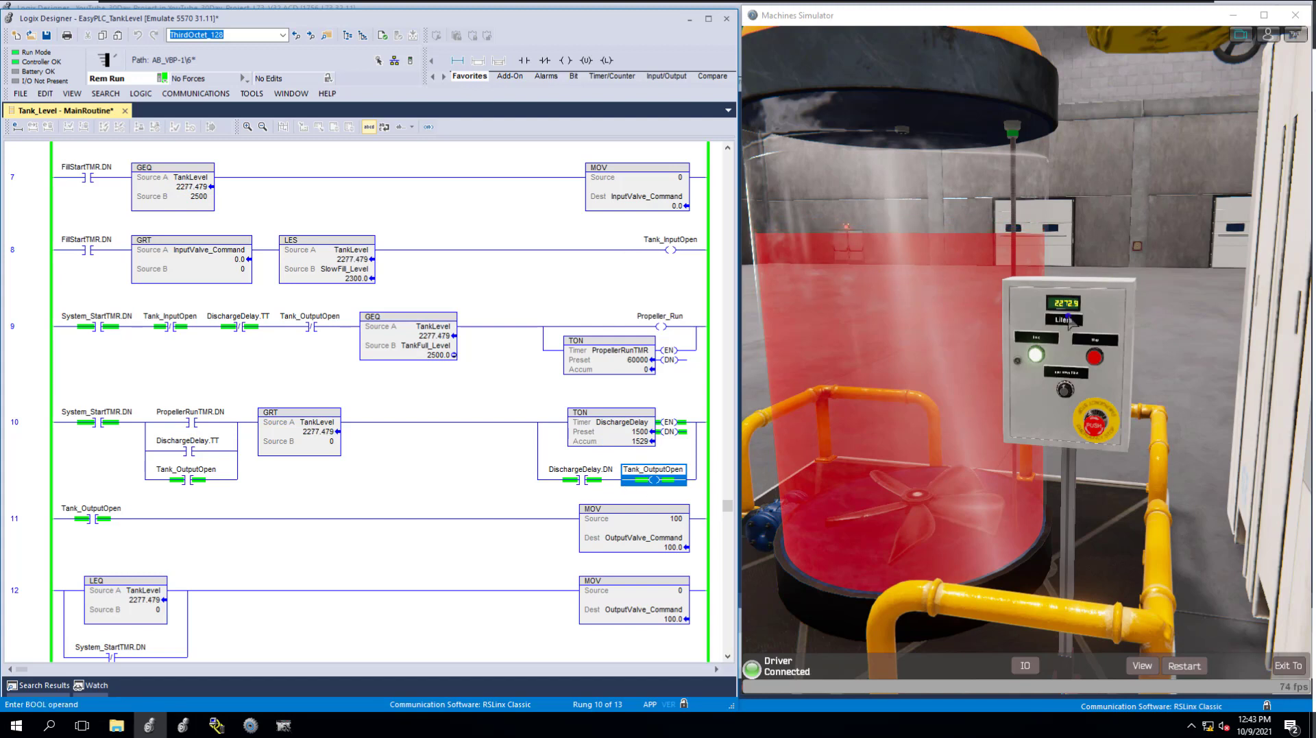
{"action": "scroll", "coordinate": [596, 563], "scroll_direction": "down", "scroll_amount": 3}
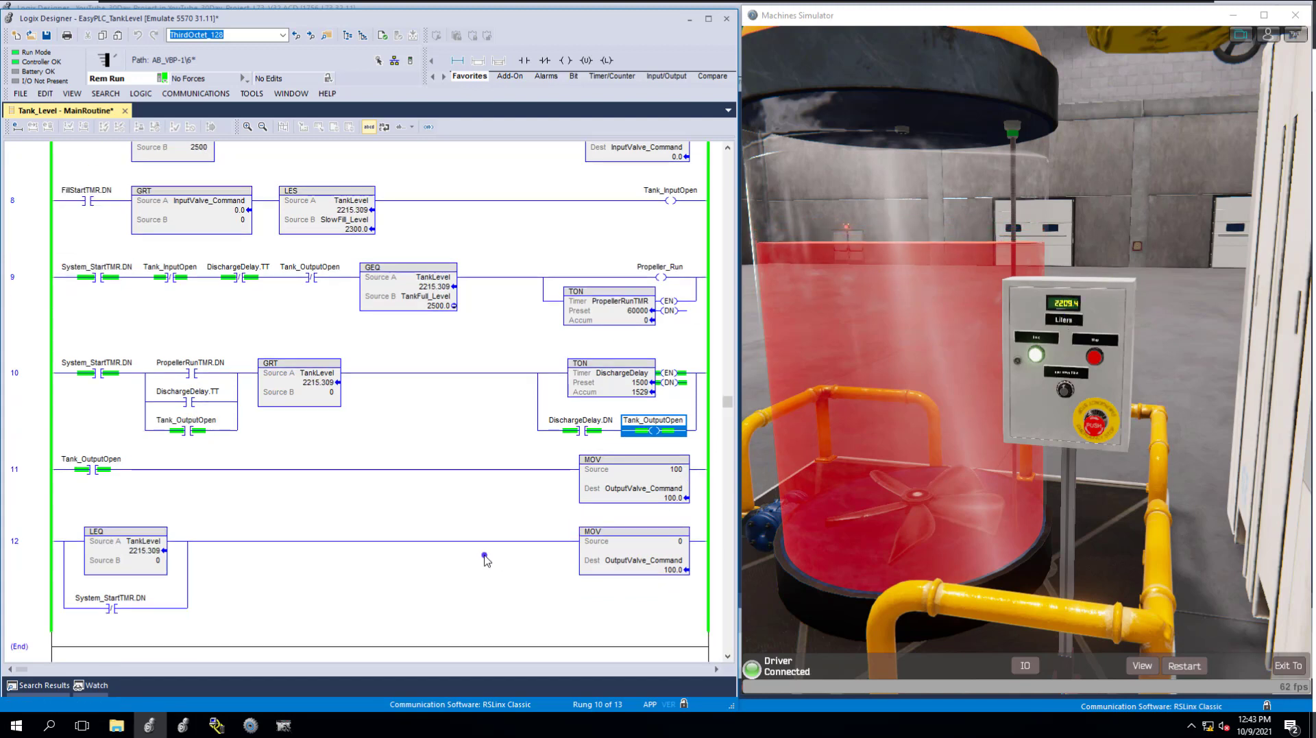
{"action": "left_click", "coordinate": [95, 346]}
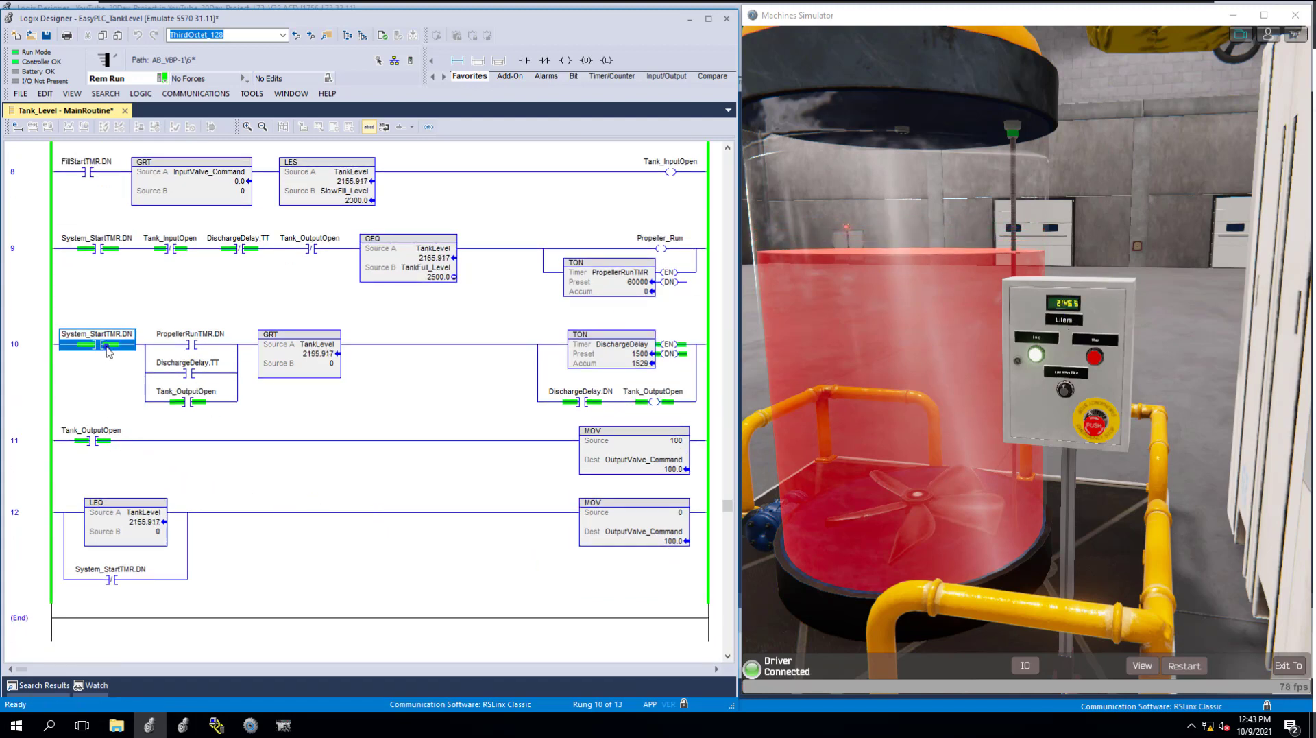
{"action": "left_click", "coordinate": [665, 406]}
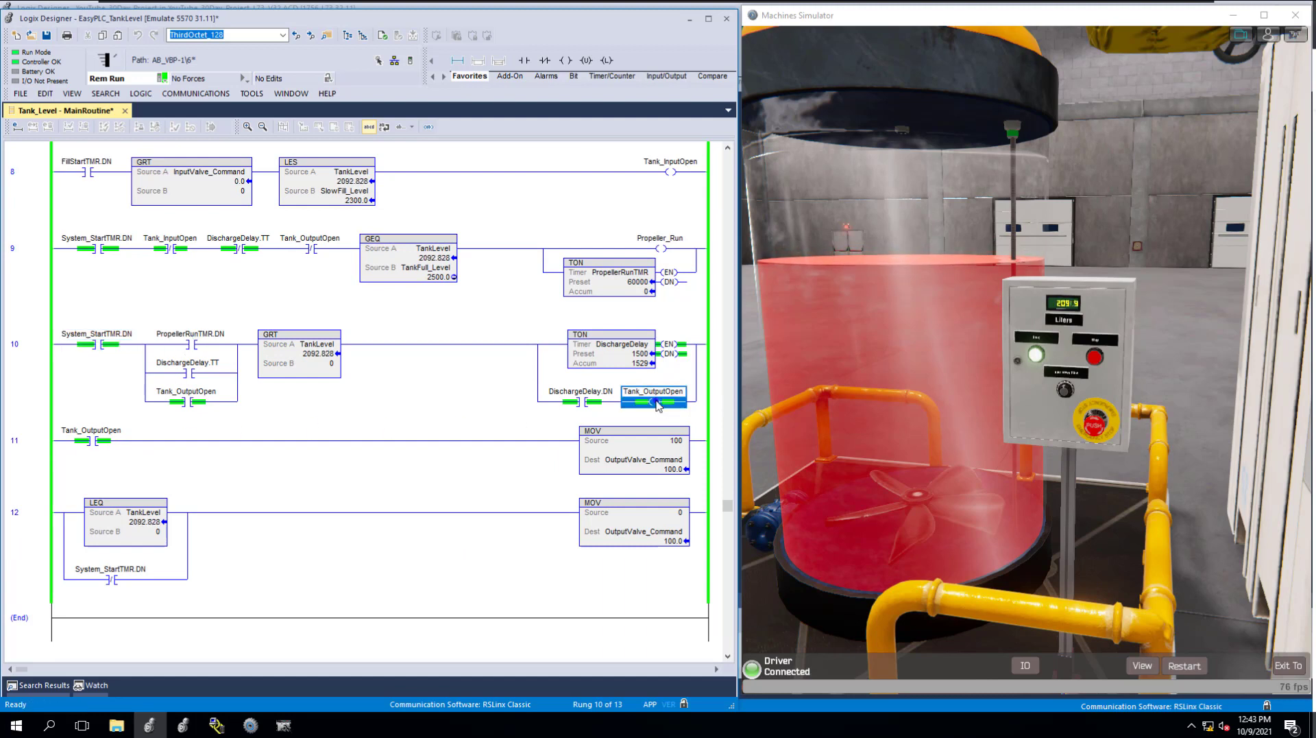
- Check rung 11's outlet valve command of 100 and the rung 0 Tank_Flow move while draining
{"action": "left_click", "coordinate": [96, 440]}
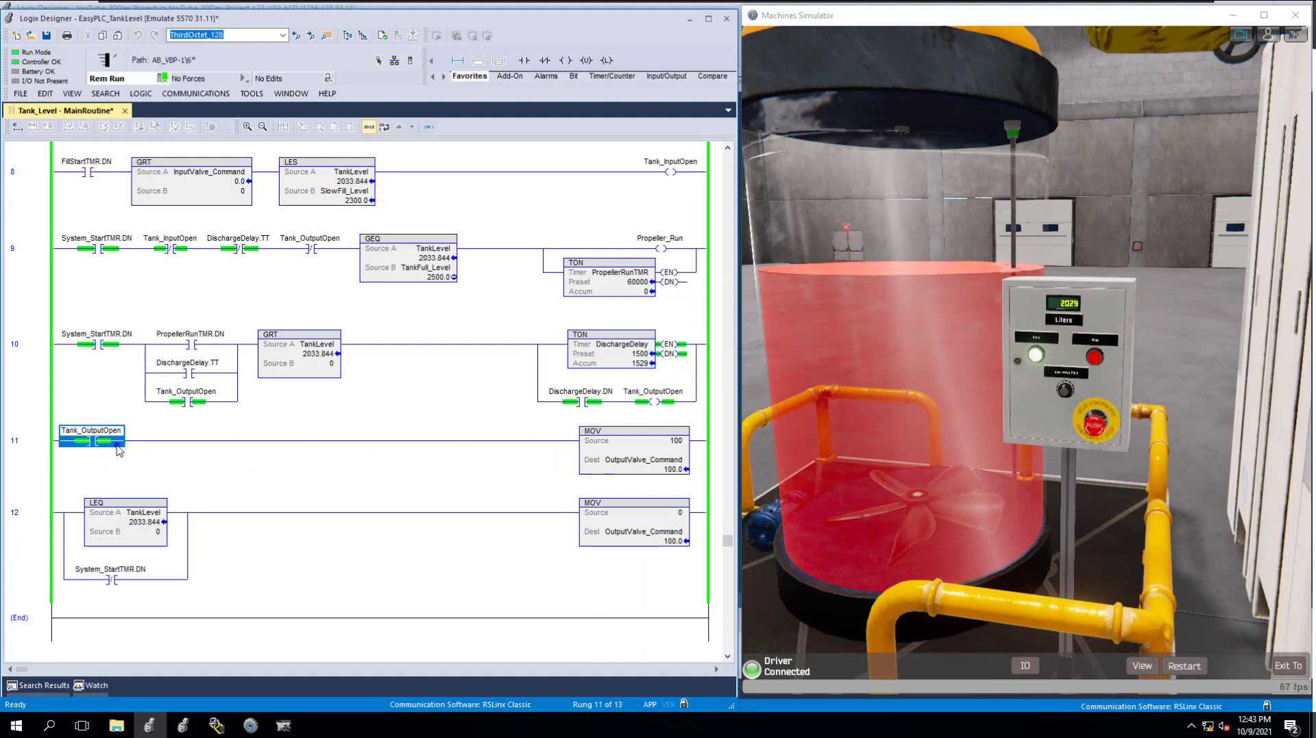
{"action": "left_click", "coordinate": [652, 440]}
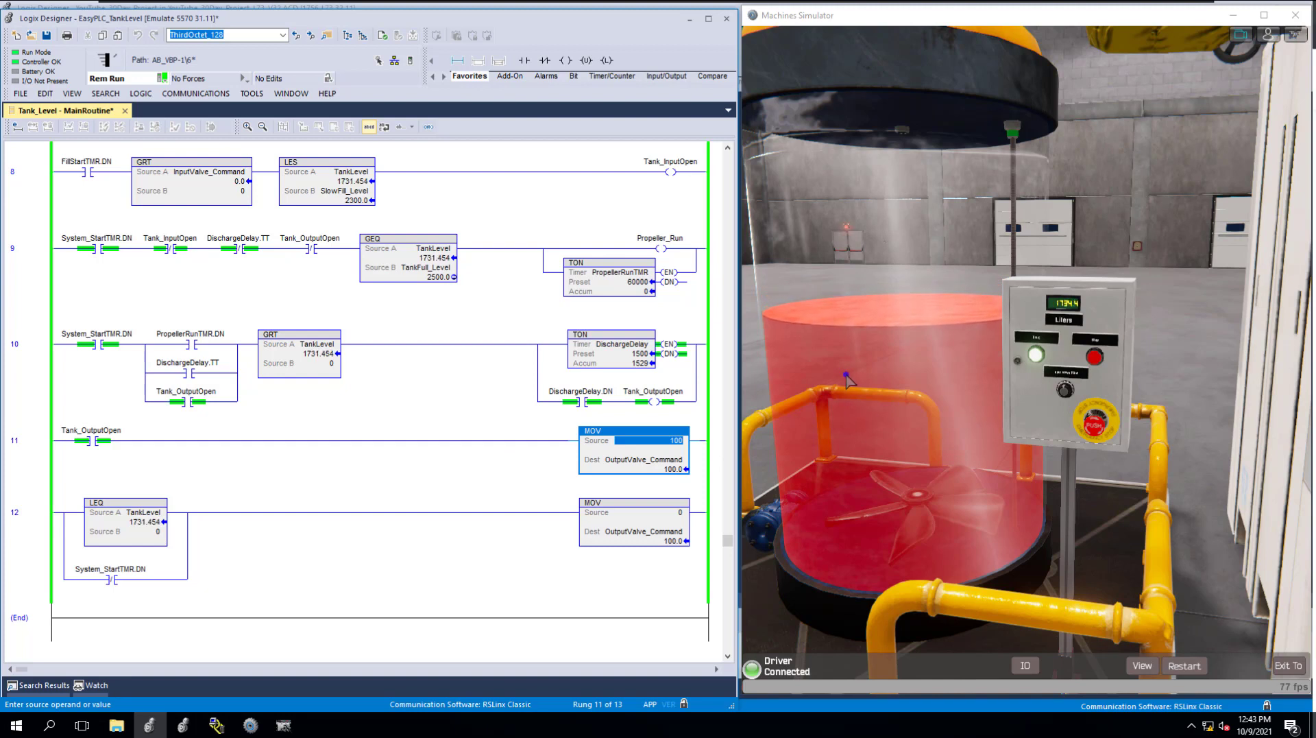
{"action": "left_click_drag", "start_coordinate": [731, 544], "coordinate": [728, 159]}
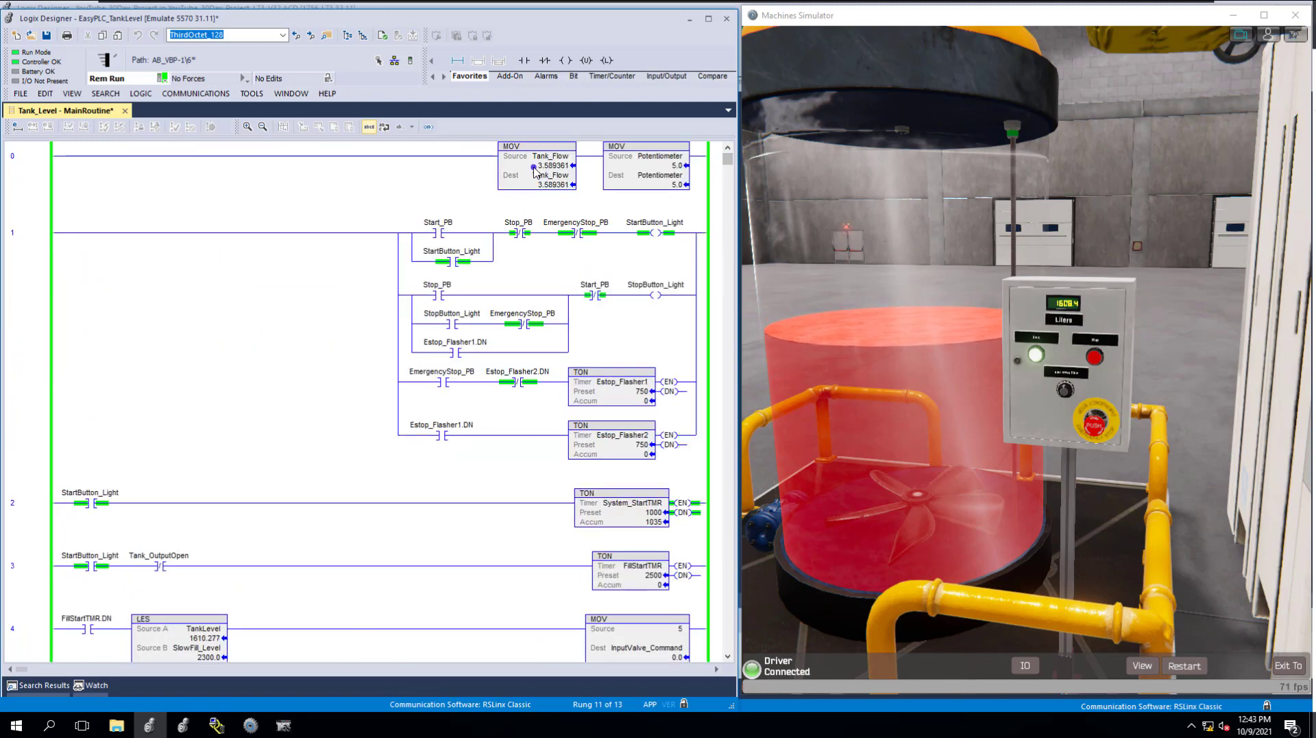
{"action": "left_click", "coordinate": [555, 167]}
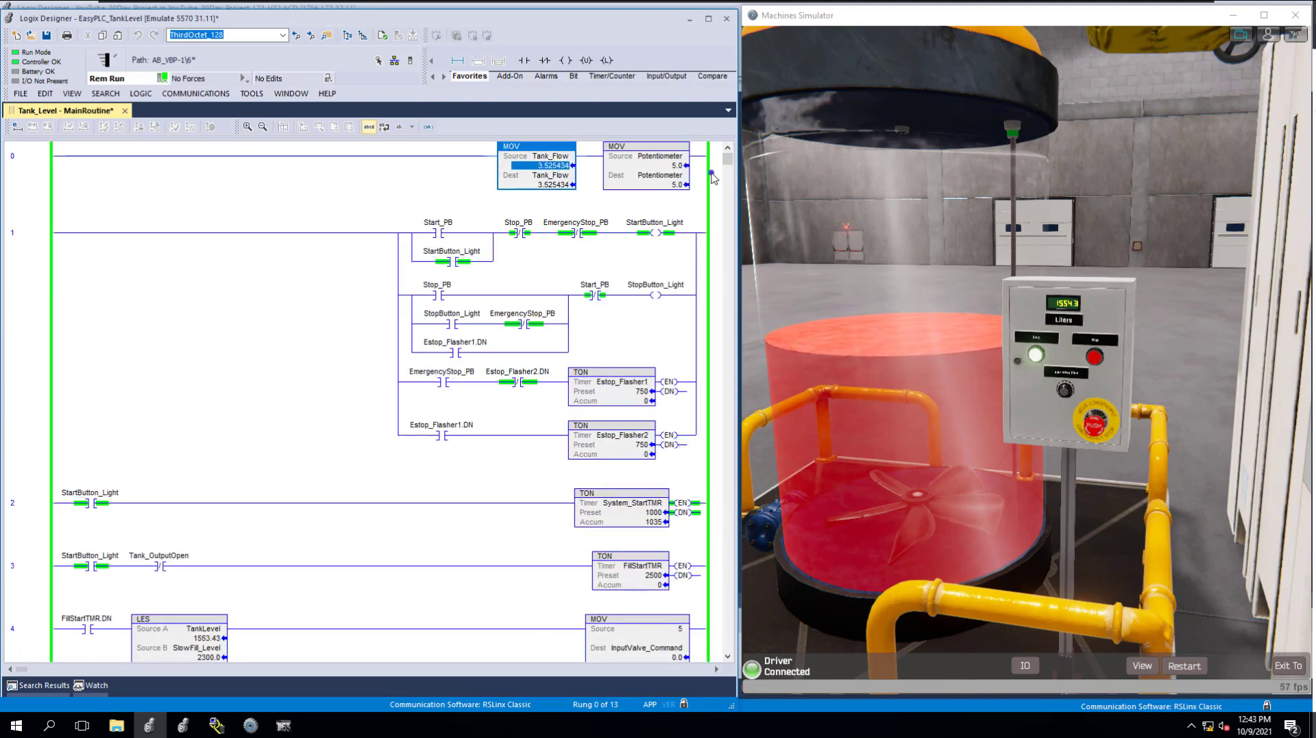
{"action": "mouse_move", "coordinate": [728, 159]}
{"action": "left_mouse_down"}
{"action": "mouse_move", "coordinate": [721, 309]}
{"action": "mouse_move", "coordinate": [655, 432]}
{"action": "left_mouse_up"}
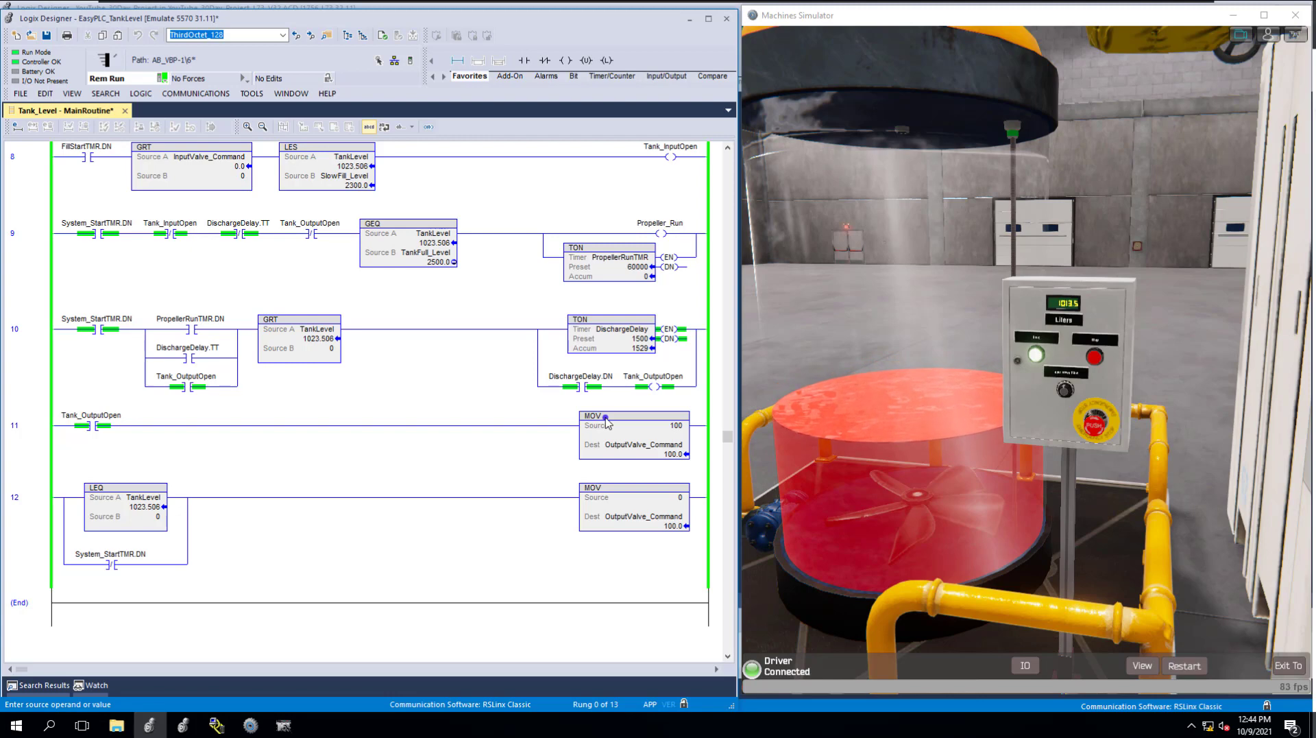
- Scroll through the MainRoutine to watch TankLevel drain to 0 and FillStartTMR begin timing
{"action": "scroll", "coordinate": [542, 436], "scroll_direction": "up", "scroll_amount": 3}
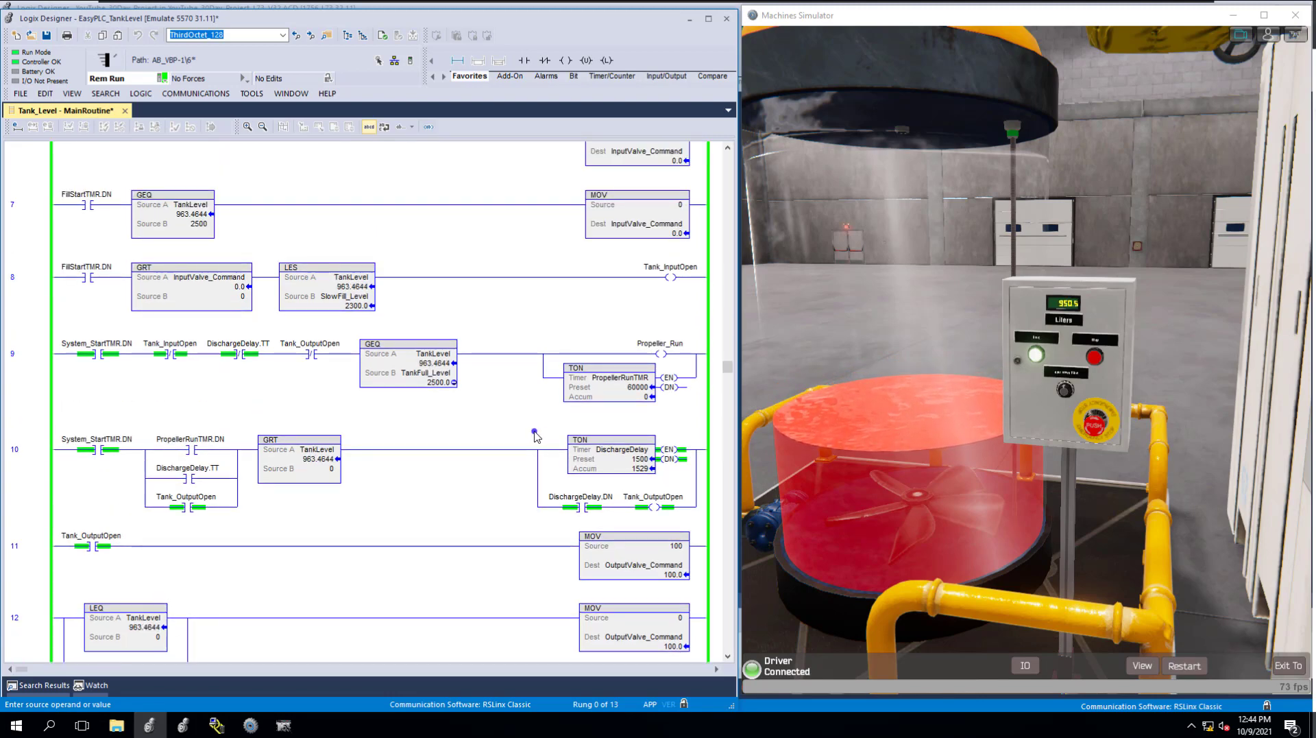
{"action": "scroll", "coordinate": [541, 436], "scroll_direction": "up", "scroll_amount": 1}
{"action": "scroll", "coordinate": [535, 437], "scroll_direction": "up", "scroll_amount": 2}
{"action": "scroll", "coordinate": [528, 439], "scroll_direction": "up", "scroll_amount": 1}
{"action": "scroll", "coordinate": [519, 440], "scroll_direction": "up", "scroll_amount": 1}
{"action": "scroll", "coordinate": [519, 440], "scroll_direction": "up", "scroll_amount": 1}
{"action": "scroll", "coordinate": [514, 435], "scroll_direction": "up", "scroll_amount": 1}
{"action": "scroll", "coordinate": [508, 429], "scroll_direction": "up", "scroll_amount": 1}
{"action": "scroll", "coordinate": [505, 426], "scroll_direction": "up", "scroll_amount": 1}
{"action": "scroll", "coordinate": [504, 423], "scroll_direction": "up", "scroll_amount": 1}
{"action": "scroll", "coordinate": [504, 423], "scroll_direction": "up", "scroll_amount": 1}
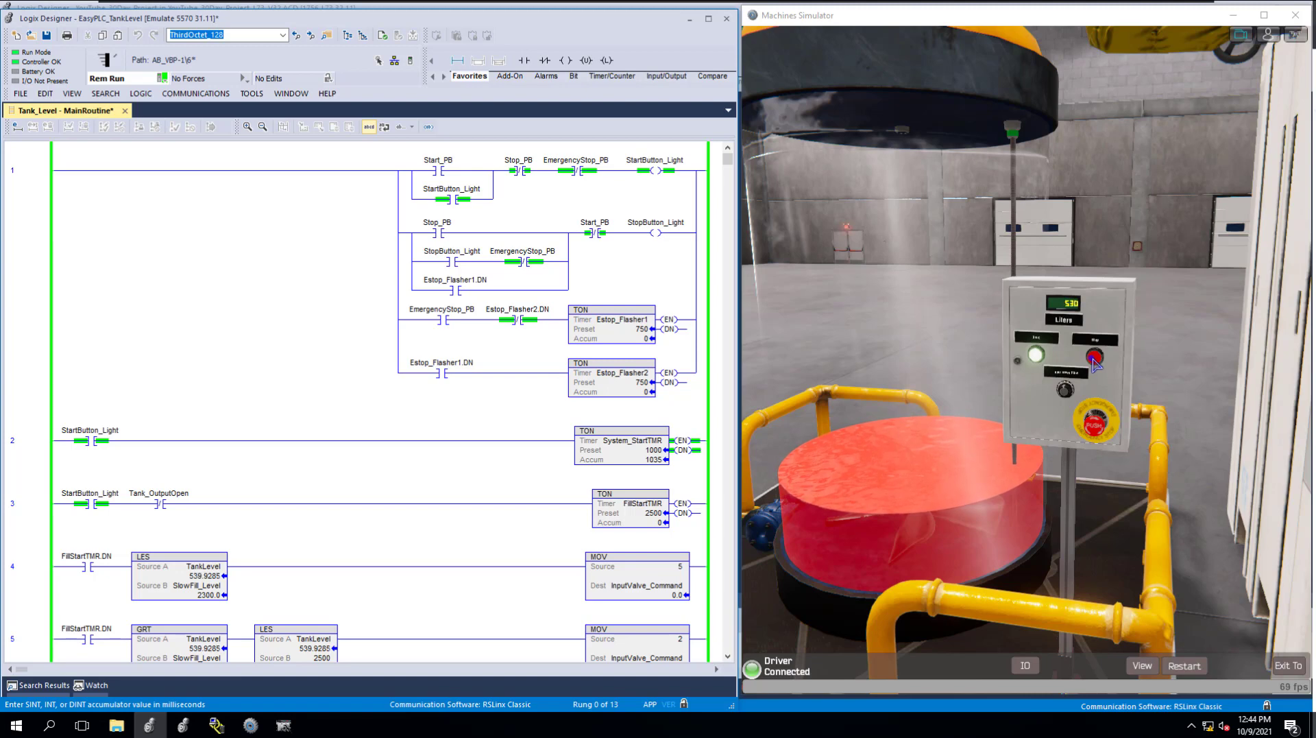
{"action": "scroll", "coordinate": [511, 473], "scroll_direction": "down", "scroll_amount": 2}
{"action": "scroll", "coordinate": [498, 511], "scroll_direction": "down", "scroll_amount": 3}
{"action": "scroll", "coordinate": [498, 510], "scroll_direction": "down", "scroll_amount": 3}
{"action": "scroll", "coordinate": [499, 507], "scroll_direction": "down", "scroll_amount": 2}
{"action": "scroll", "coordinate": [504, 517], "scroll_direction": "down", "scroll_amount": 2}
{"action": "scroll", "coordinate": [505, 523], "scroll_direction": "down", "scroll_amount": 2}
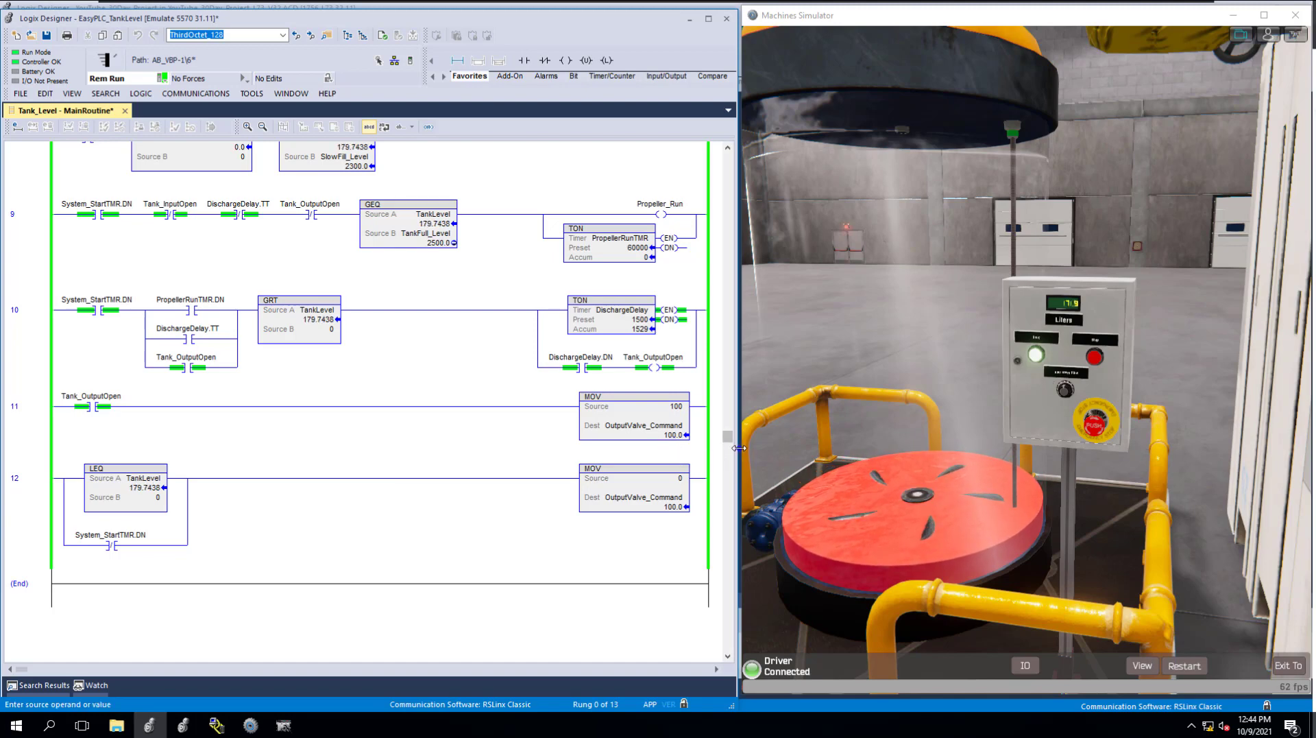
{"action": "scroll", "coordinate": [615, 426], "scroll_direction": "up", "scroll_amount": 1}
{"action": "scroll", "coordinate": [610, 425], "scroll_direction": "up", "scroll_amount": 3}
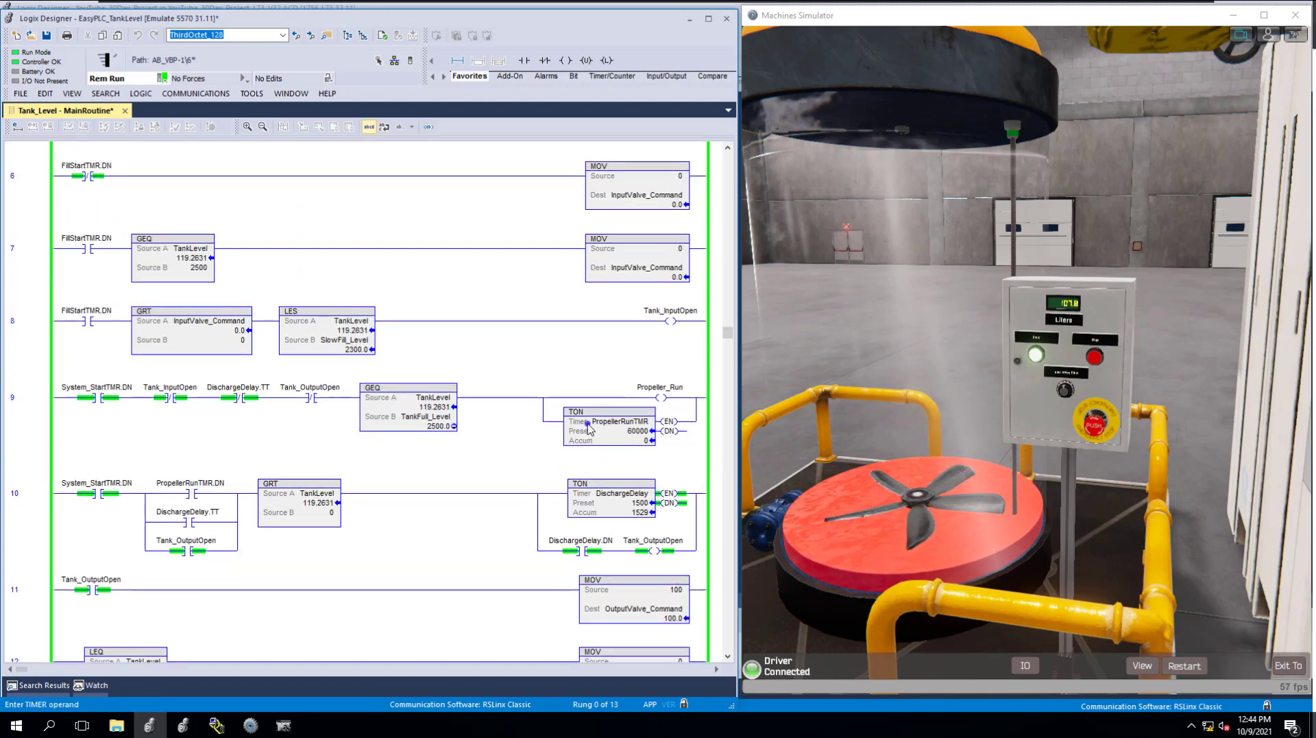
{"action": "scroll", "coordinate": [591, 425], "scroll_direction": "up", "scroll_amount": 3}
{"action": "scroll", "coordinate": [591, 425], "scroll_direction": "up", "scroll_amount": 2}
{"action": "scroll", "coordinate": [591, 424], "scroll_direction": "up", "scroll_amount": 2}
{"action": "scroll", "coordinate": [591, 421], "scroll_direction": "up", "scroll_amount": 2}
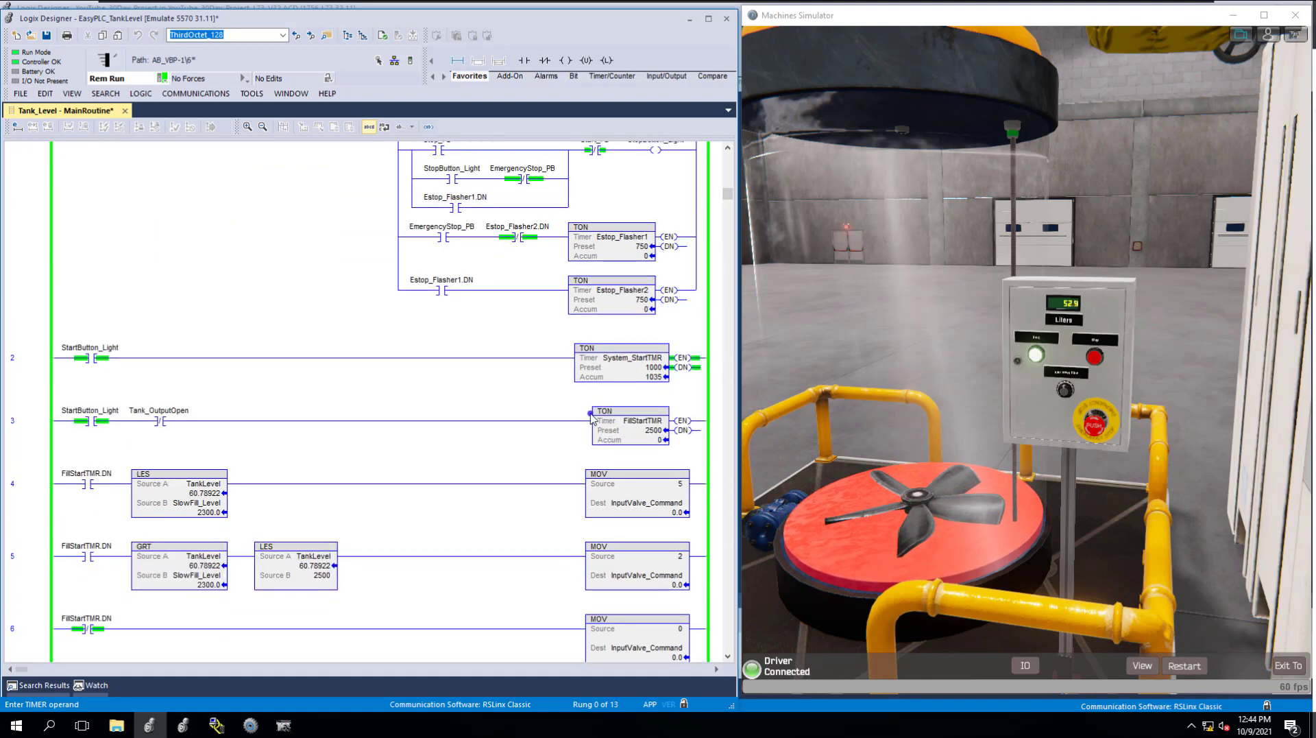
{"action": "scroll", "coordinate": [592, 419], "scroll_direction": "up", "scroll_amount": 2}
{"action": "scroll", "coordinate": [592, 417], "scroll_direction": "up", "scroll_amount": 1}
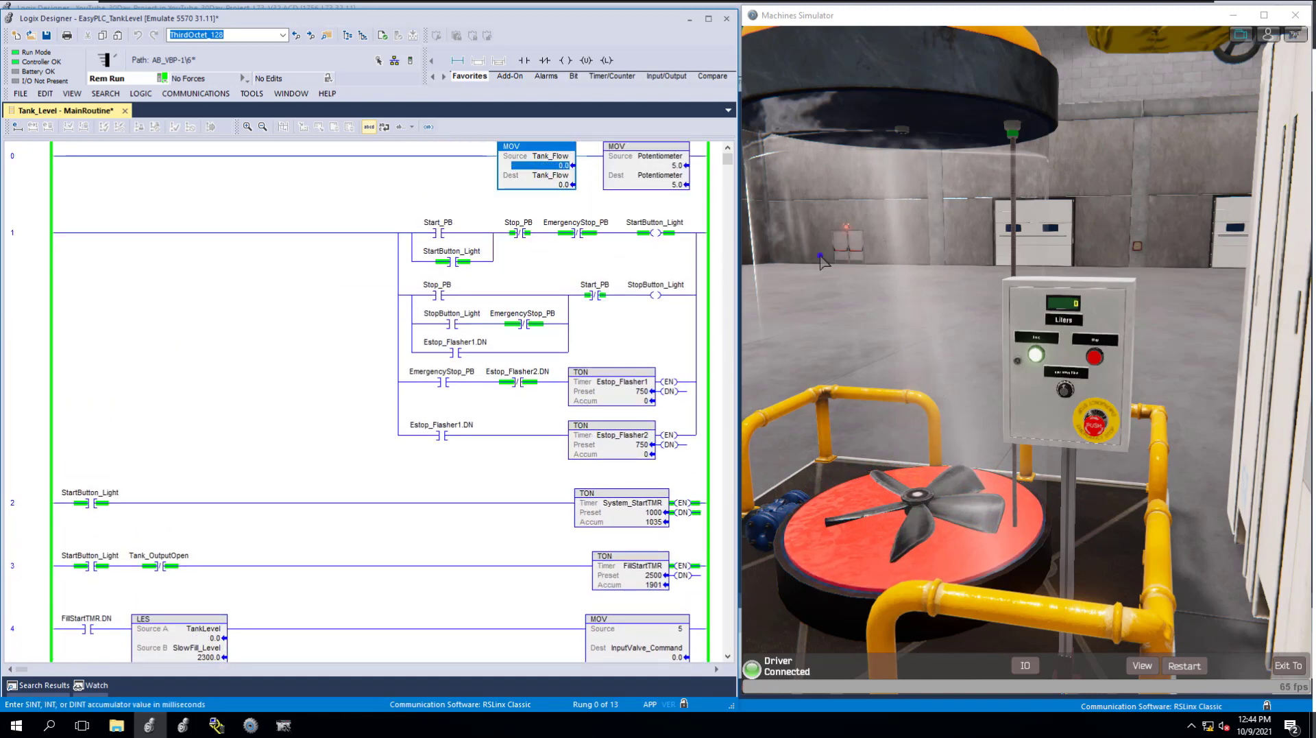
- Stop and restart the refill, then trigger, release and restart after an emergency stop
{"action": "scroll", "coordinate": [717, 277], "scroll_direction": "down", "scroll_amount": 2}
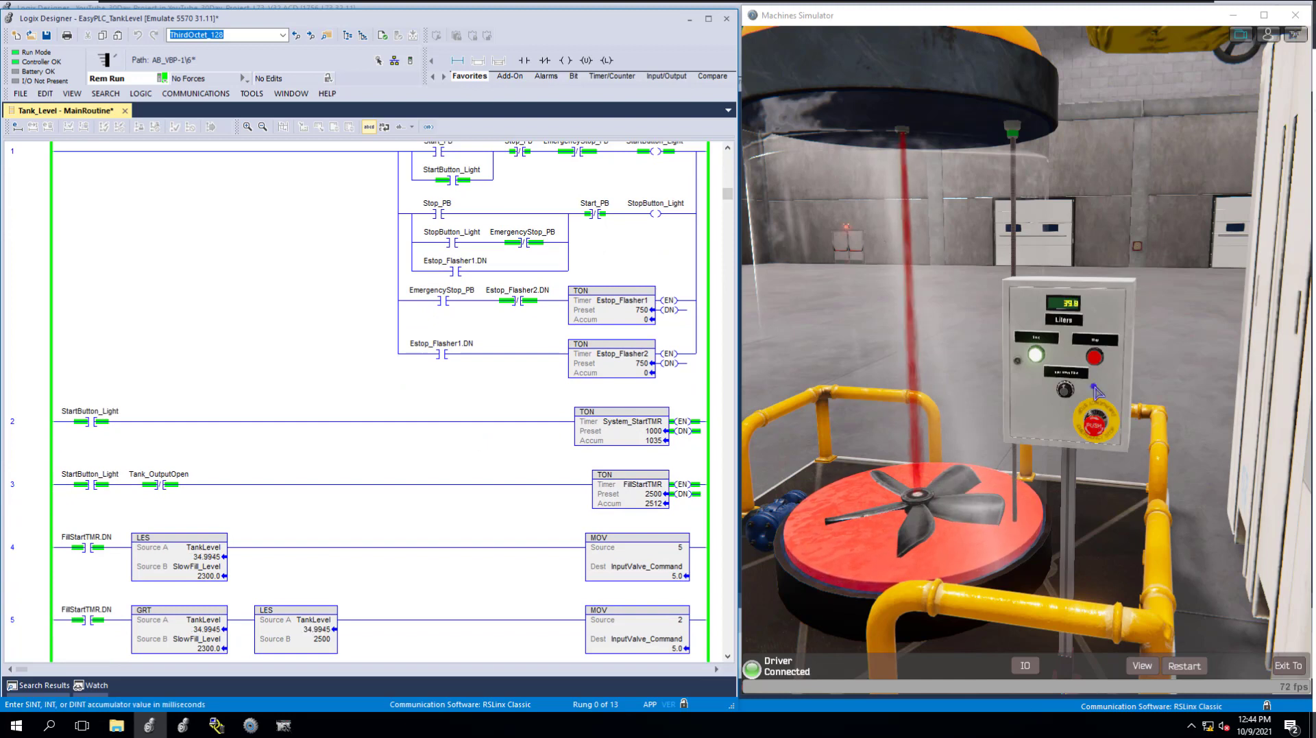
{"action": "left_click", "coordinate": [1095, 360]}
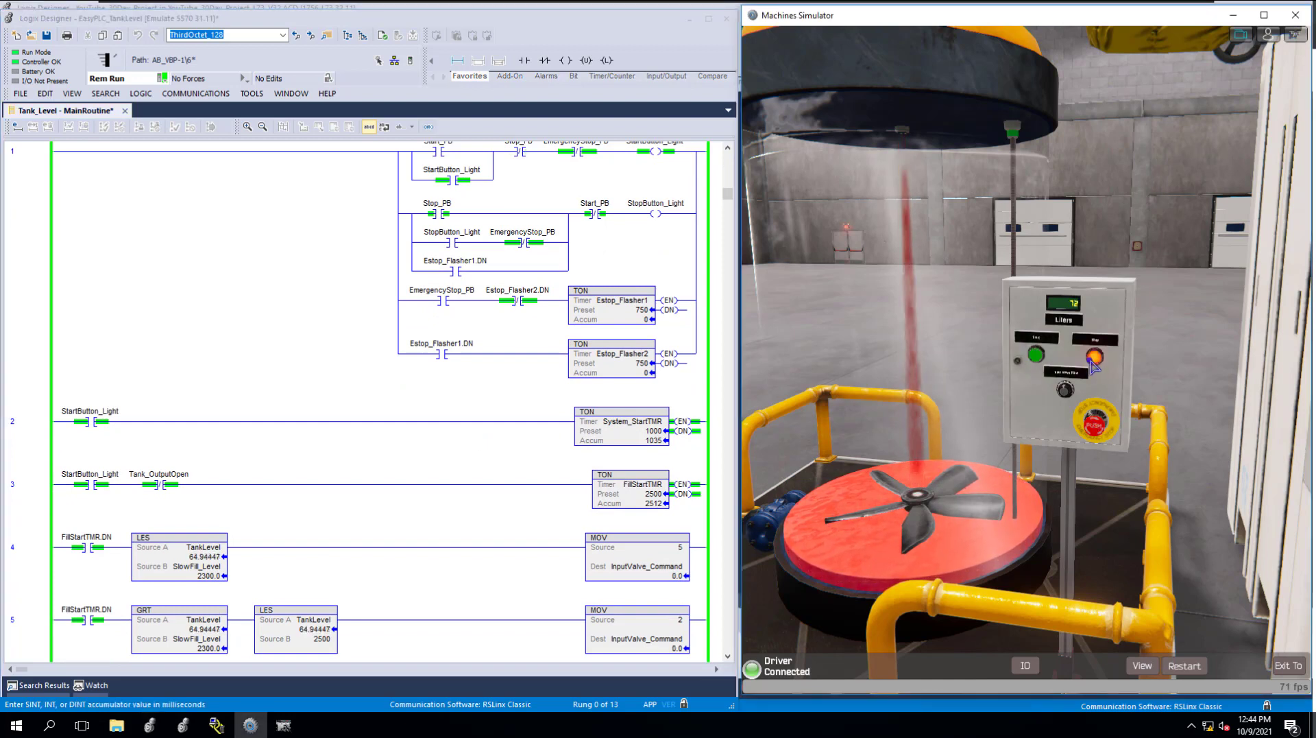
{"action": "left_click", "coordinate": [1037, 356]}
{"action": "left_click", "coordinate": [1095, 429]}
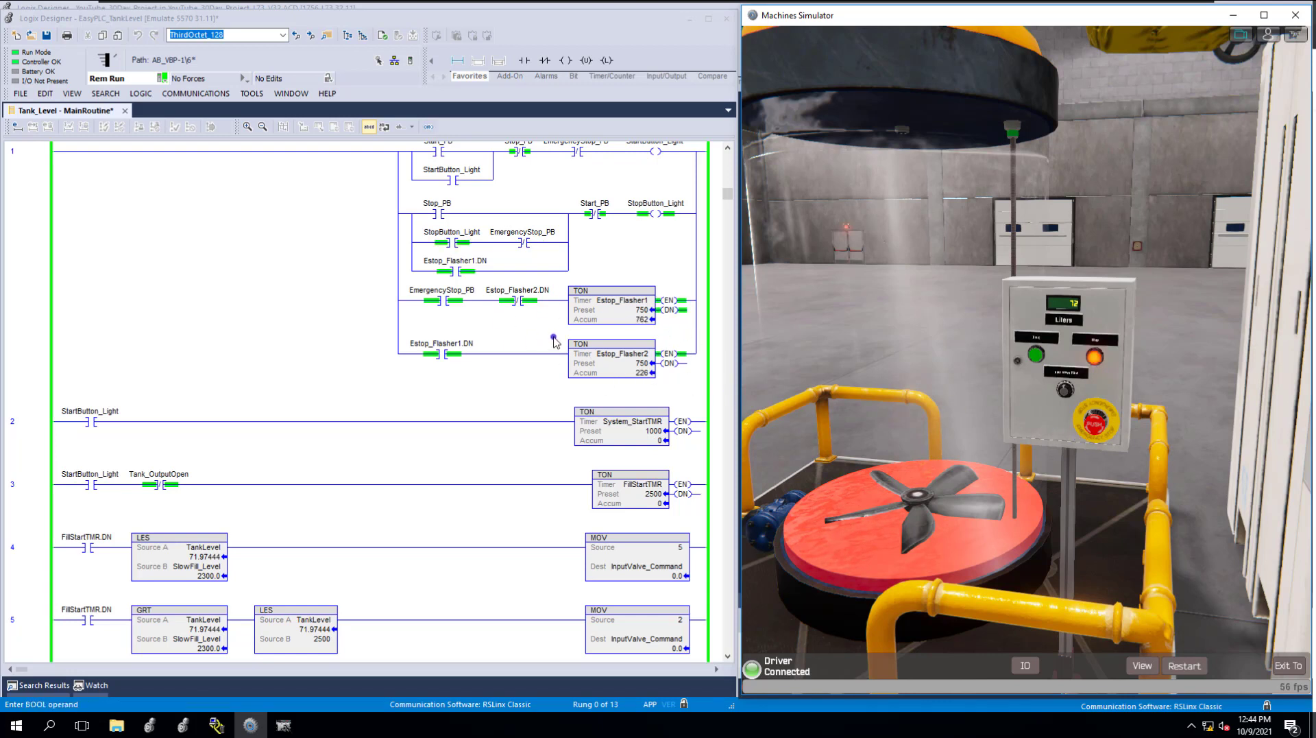
{"action": "left_click", "coordinate": [1097, 429]}
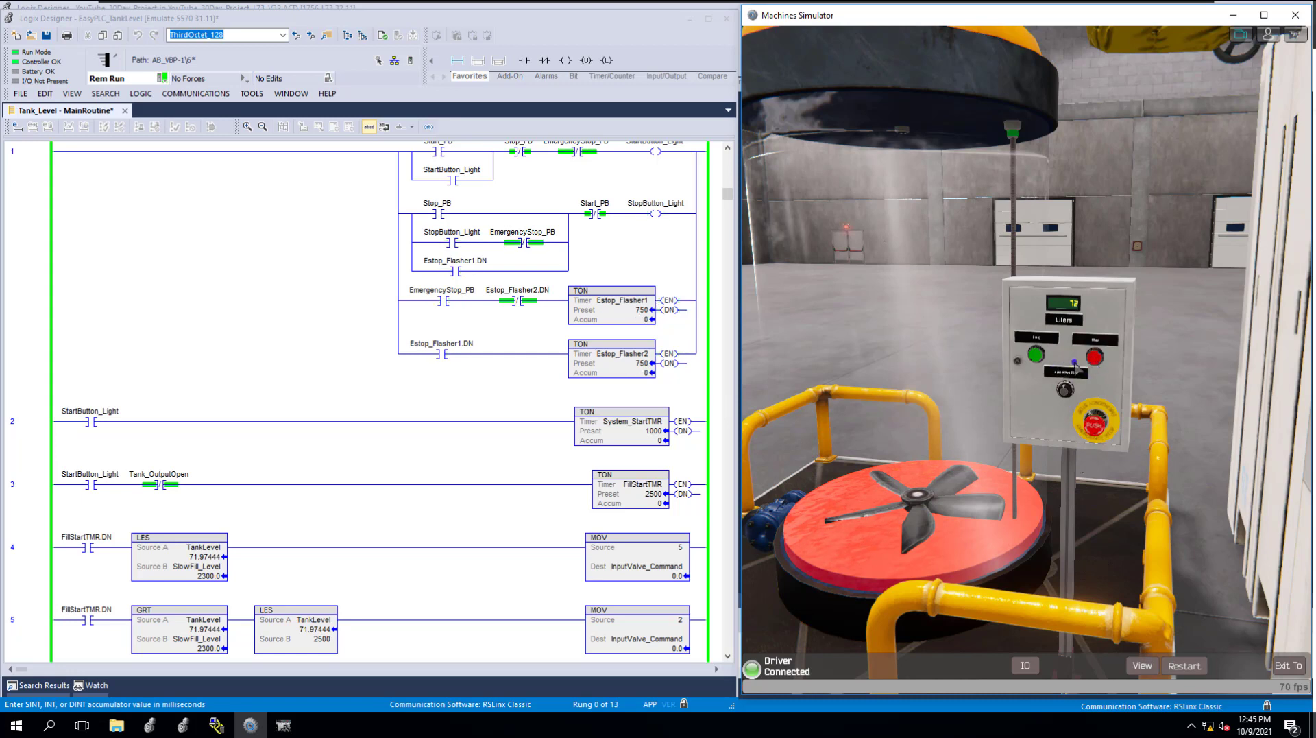
{"action": "left_click", "coordinate": [1037, 356]}
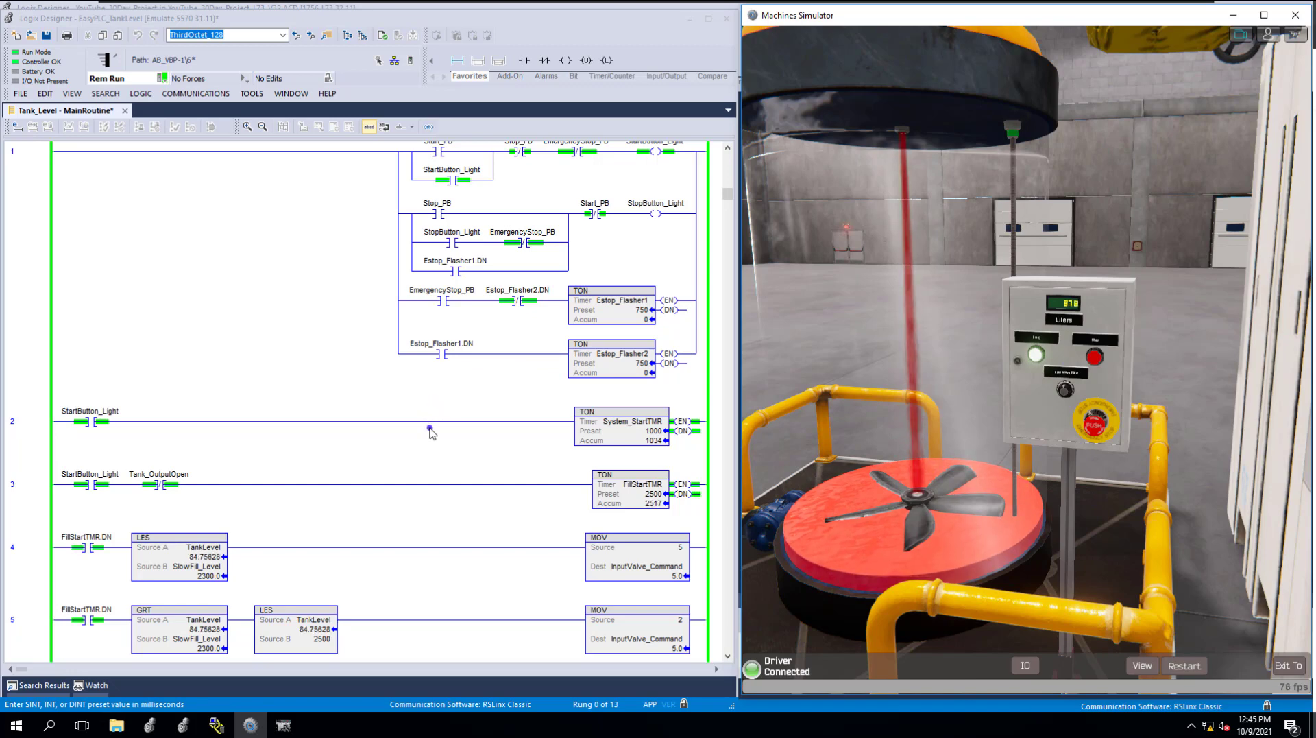
- Inspect rung 3's Tank_OutputOpen contact, emergency-stop the filling tank again, then restart it
{"action": "left_click", "coordinate": [446, 483]}
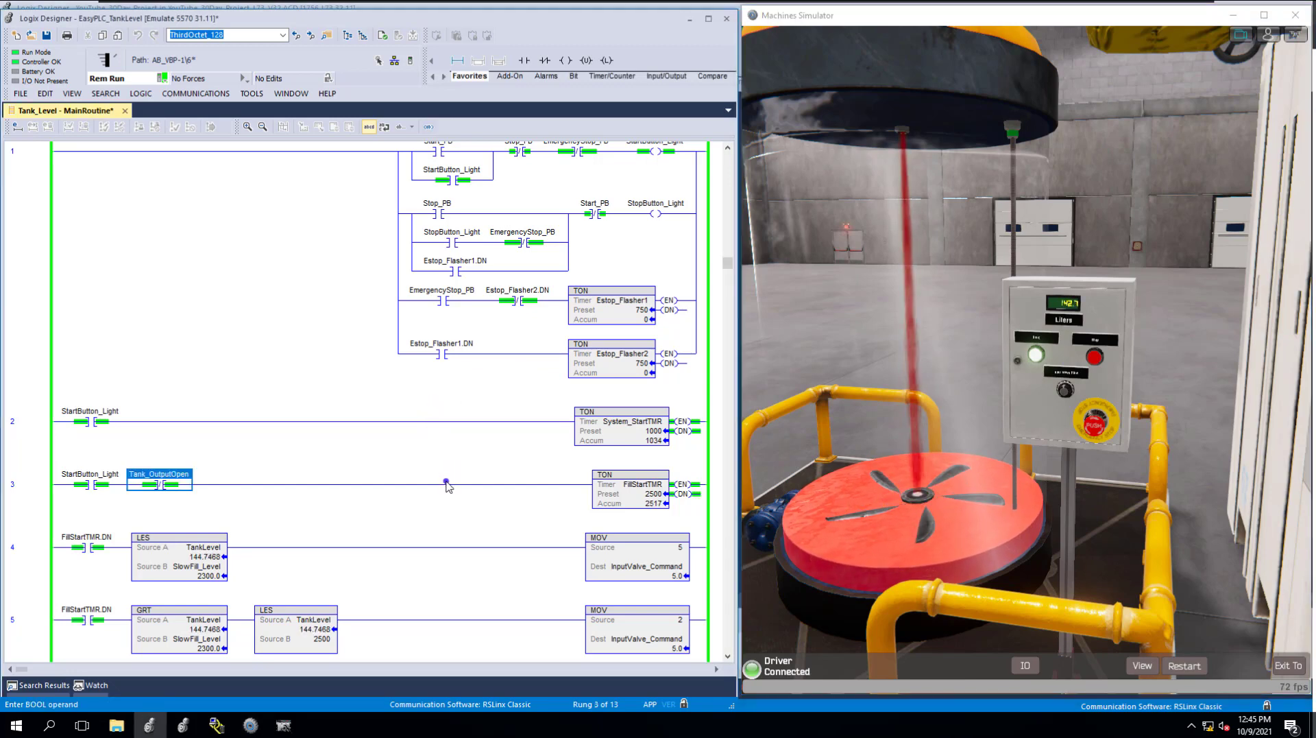
{"action": "scroll", "coordinate": [445, 488], "scroll_direction": "down", "scroll_amount": 3}
{"action": "scroll", "coordinate": [443, 493], "scroll_direction": "down", "scroll_amount": 3}
{"action": "scroll", "coordinate": [442, 492], "scroll_direction": "down", "scroll_amount": 2}
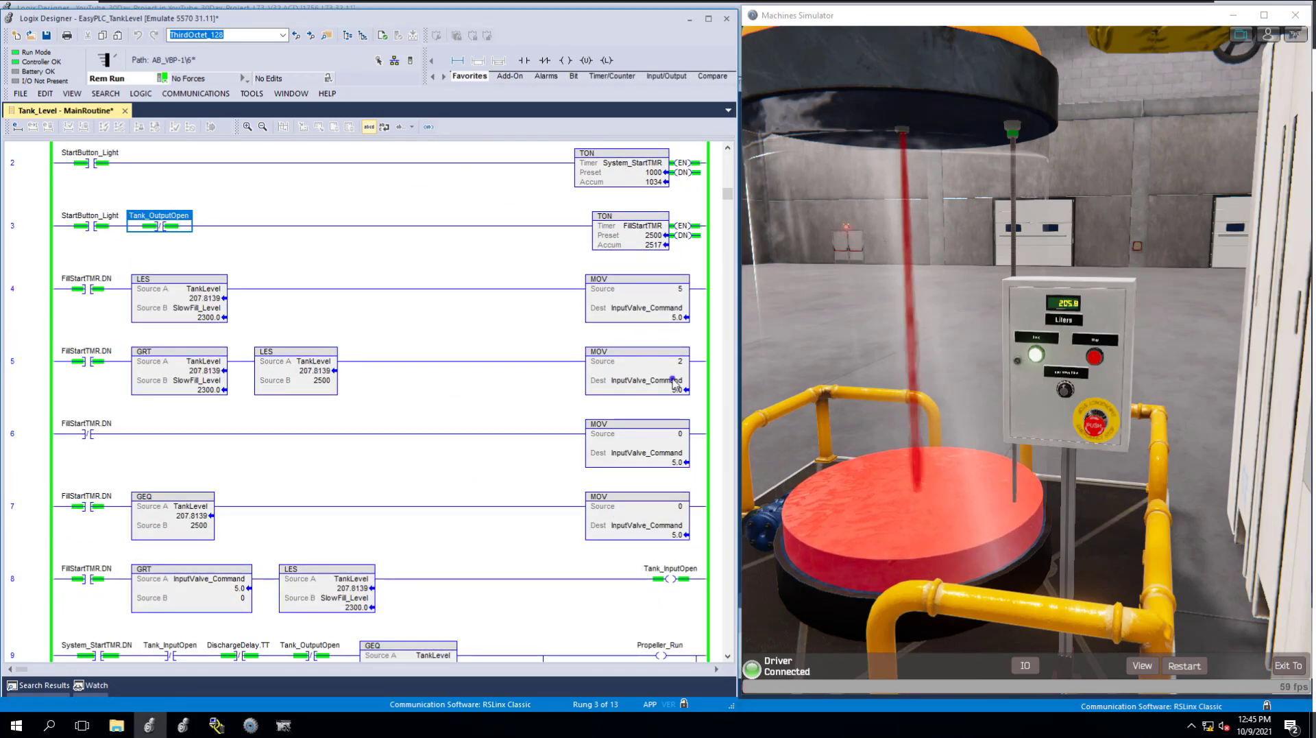
{"action": "left_click", "coordinate": [1097, 439]}
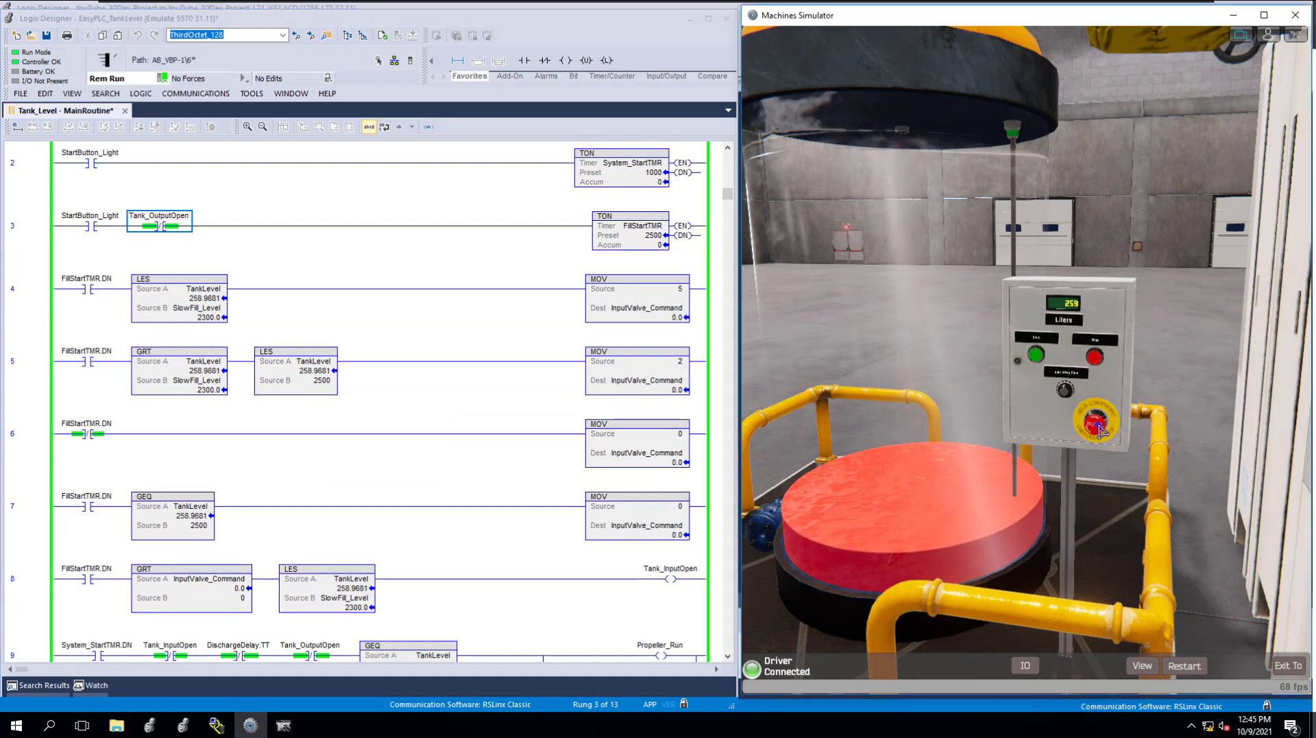
{"action": "left_click", "coordinate": [1038, 356]}
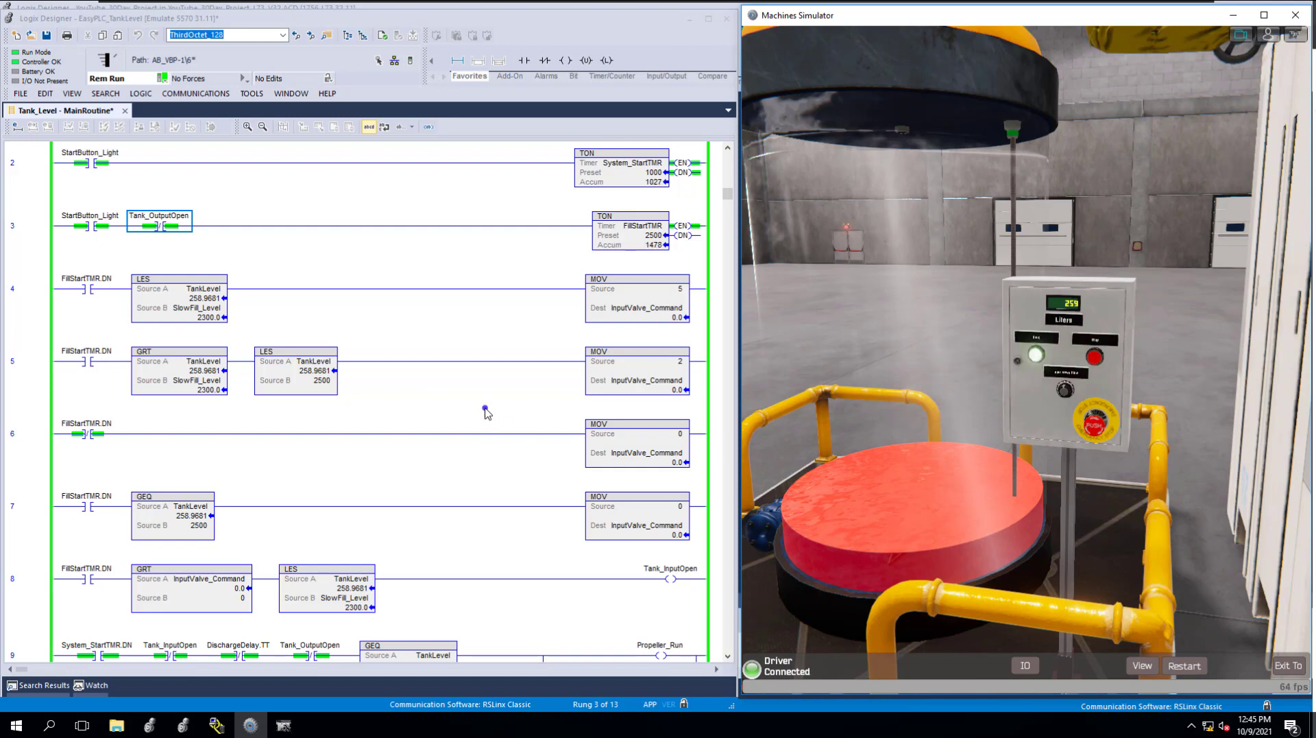